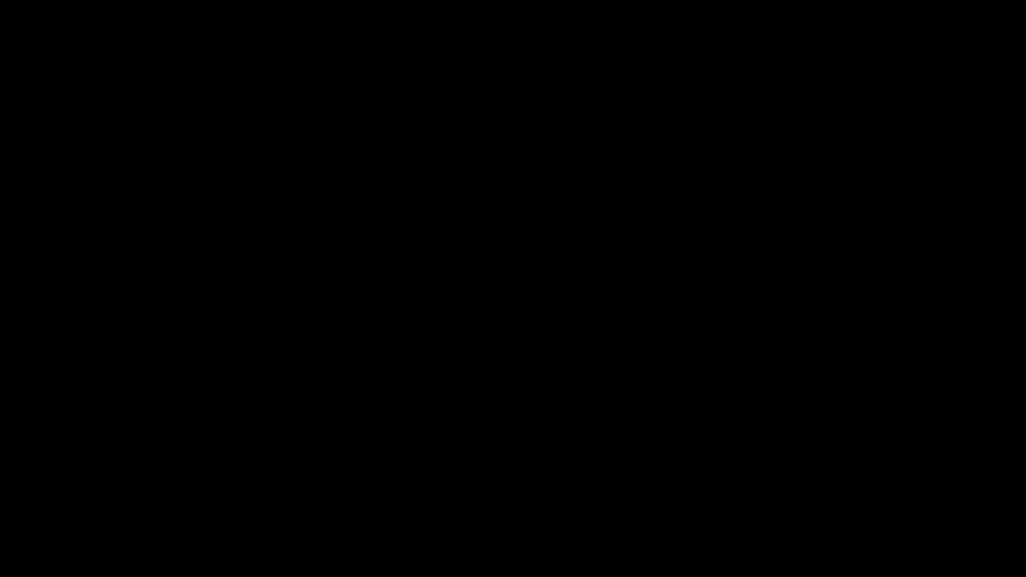
- Finish typing the aamirproduction username and commit the text
{"action": "type", "text": "uction"}
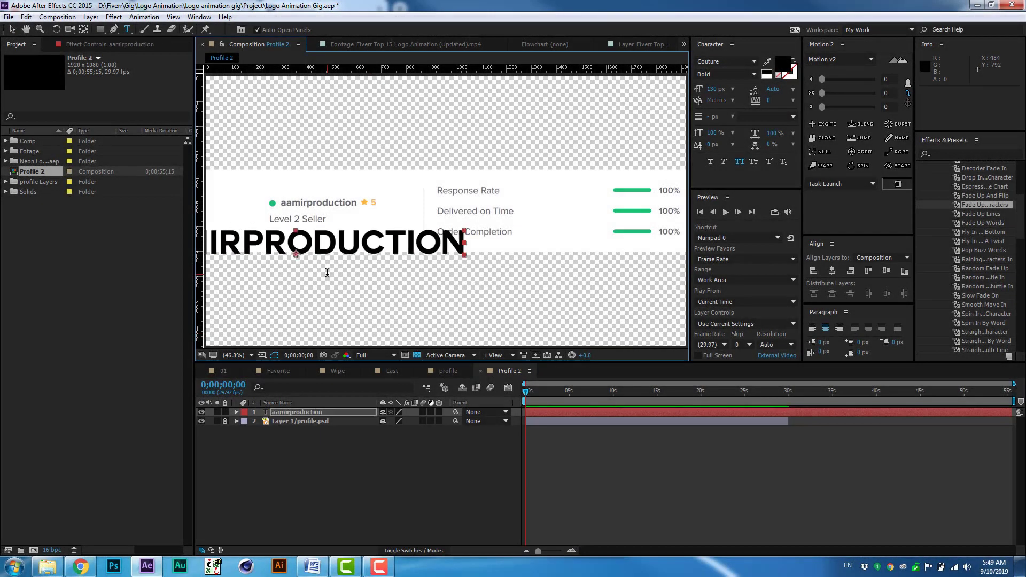
{"action": "key", "text": "KP_Enter"}
{"action": "left_click", "coordinate": [722, 62]}
- Resize the username to about 40 px and align it over the reference name
{"action": "key", "text": "v"}
{"action": "left_click_drag", "start_coordinate": [296, 251], "coordinate": [300, 214]}
{"action": "scroll", "coordinate": [396, 220], "scroll_direction": "up", "scroll_amount": 4}
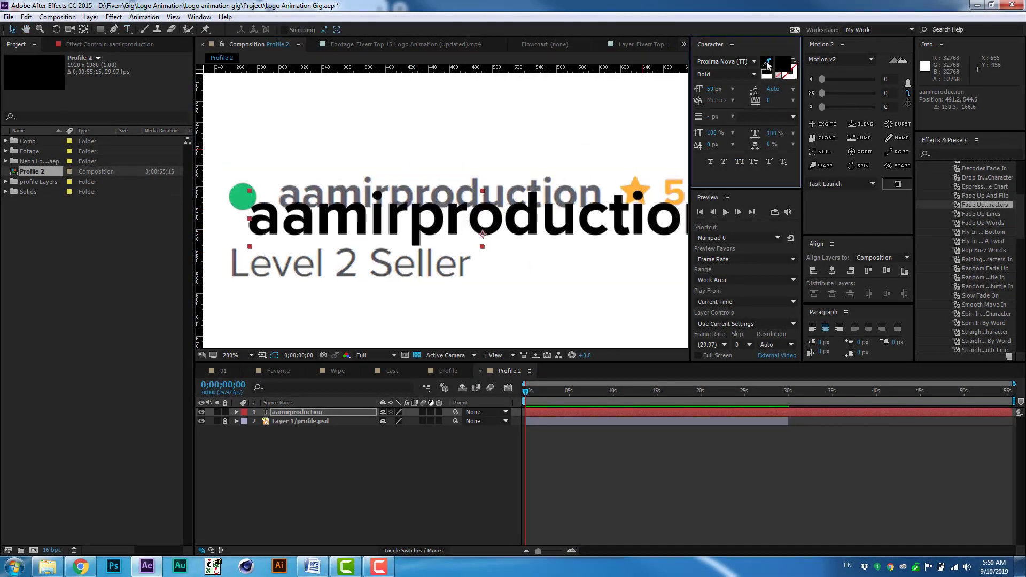
{"action": "key", "text": "ctrl+shift+comma"}
{"action": "left_click_drag", "start_coordinate": [625, 200], "coordinate": [551, 201]}
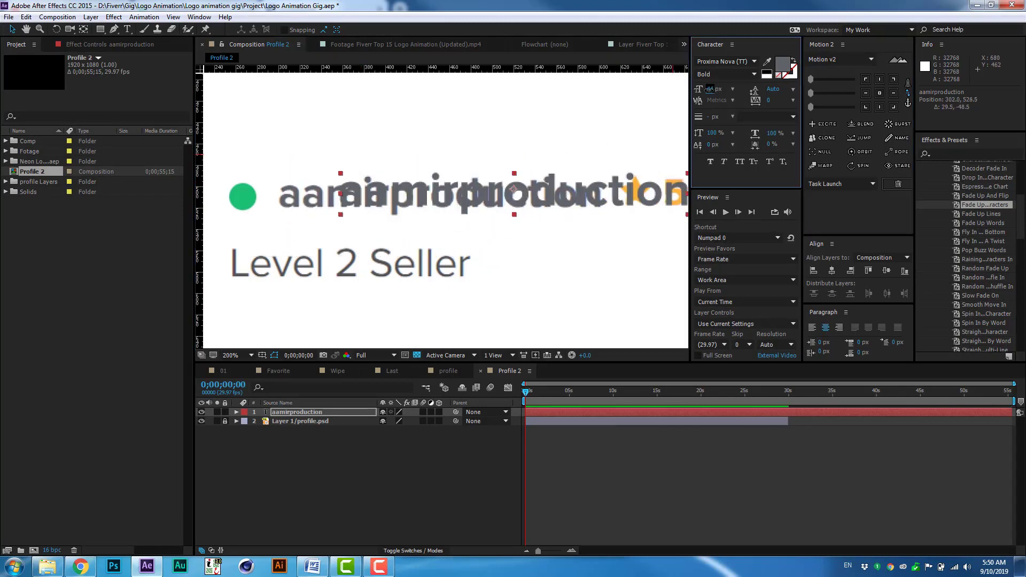
{"action": "left_click_drag", "start_coordinate": [711, 90], "coordinate": [712, 92]}
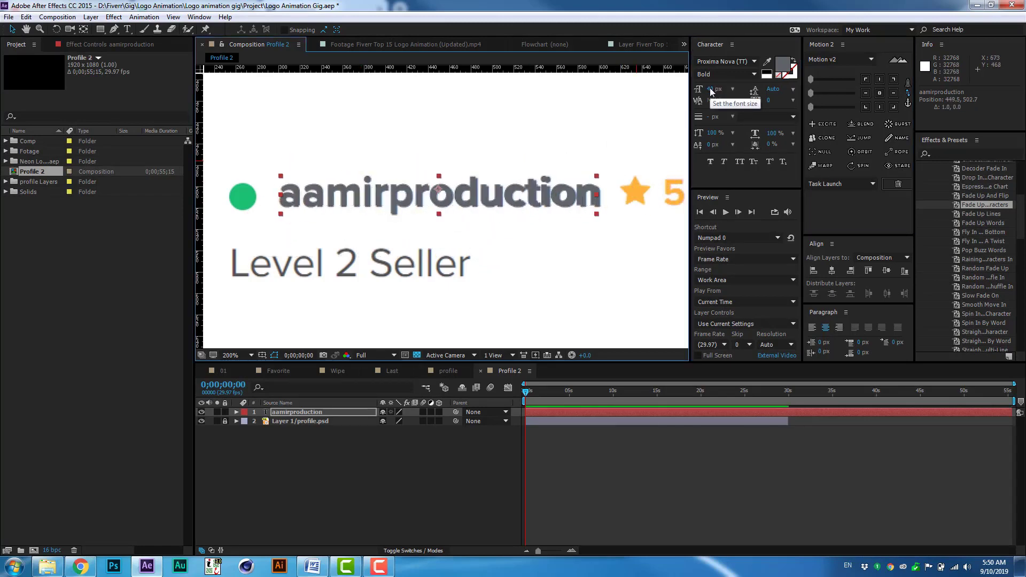
- Add a white Check solid below aamirproduction, then hide and lock it
{"action": "right_click", "coordinate": [252, 444]}
{"action": "mouse_move", "coordinate": [276, 344]}
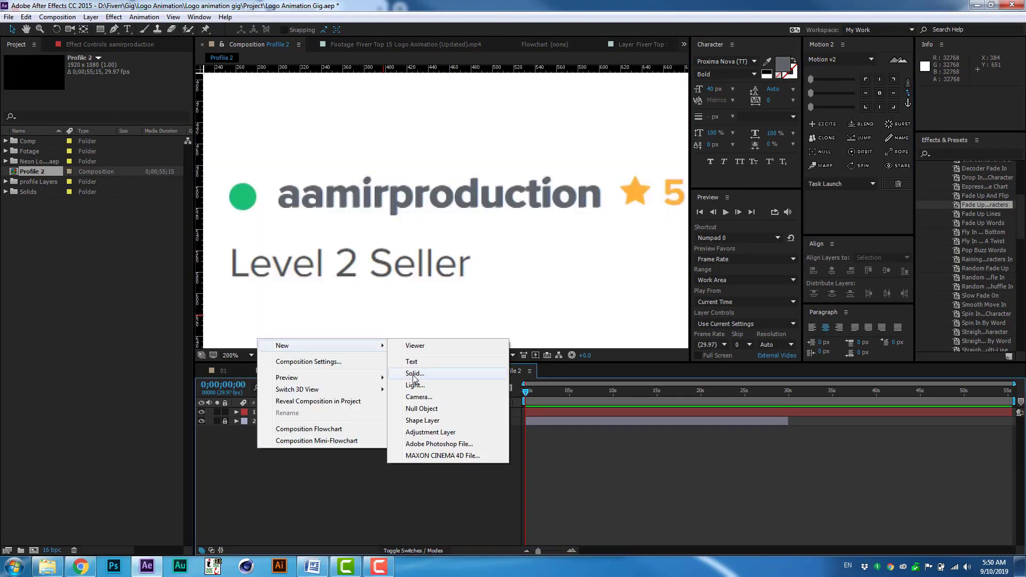
{"action": "left_click", "coordinate": [419, 373]}
{"action": "key", "text": "Return"}
{"action": "left_click_drag", "start_coordinate": [295, 428], "coordinate": [295, 426]}
{"action": "left_click", "coordinate": [201, 421]}
{"action": "left_click", "coordinate": [224, 421]}
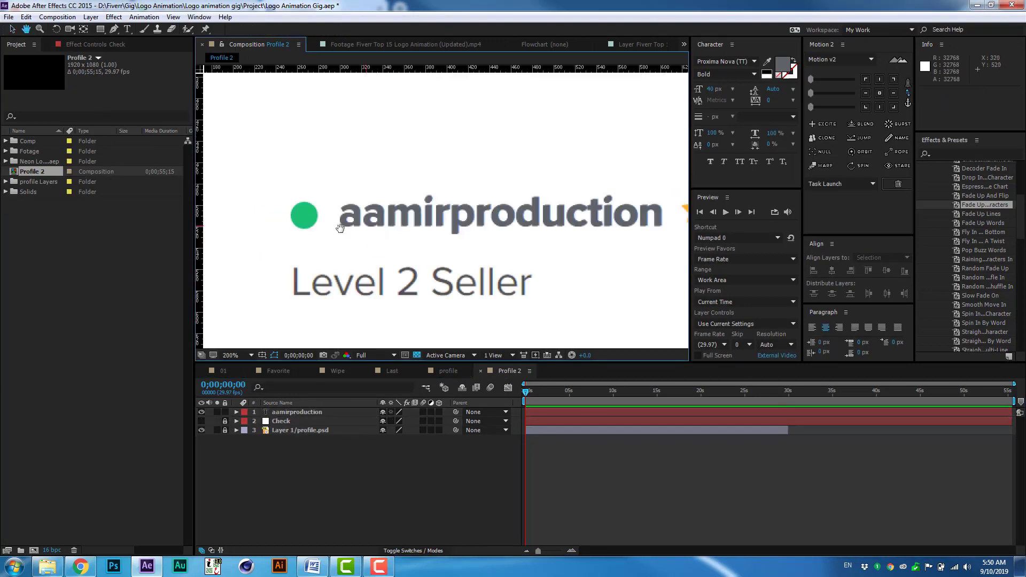
{"action": "left_click_drag", "start_coordinate": [100, 29], "coordinate": [132, 51]}
- Draw a green circle over the reference dot and name its layer Online Icon
{"action": "left_click", "coordinate": [288, 29]}
{"action": "left_click", "coordinate": [233, 81]}
{"action": "left_click", "coordinate": [350, 219]}
{"action": "left_click_drag", "start_coordinate": [336, 204], "coordinate": [366, 232]}
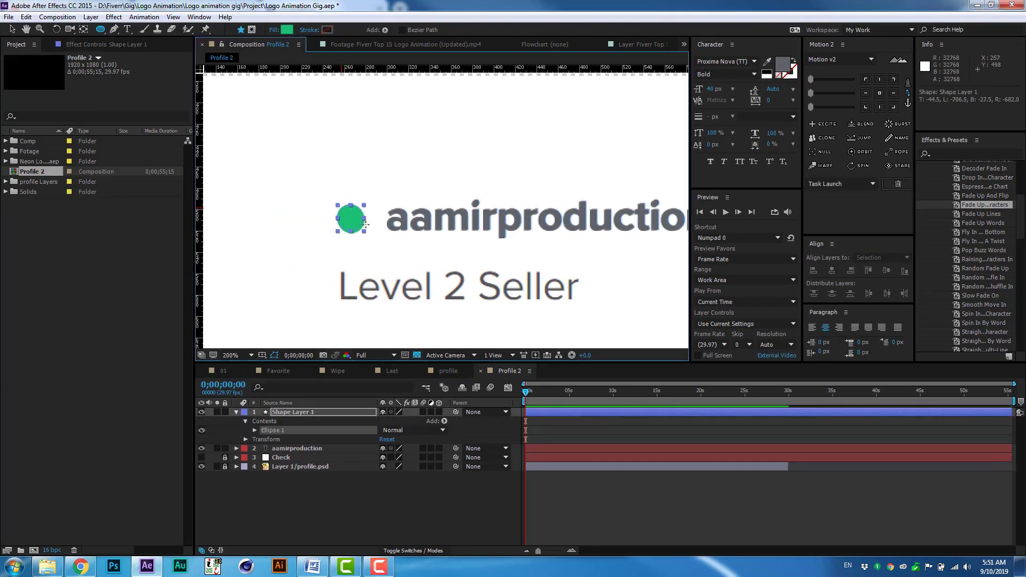
{"action": "left_click", "coordinate": [236, 412]}
{"action": "key", "text": "Return"}
{"action": "type", "text": "Online Icon"}
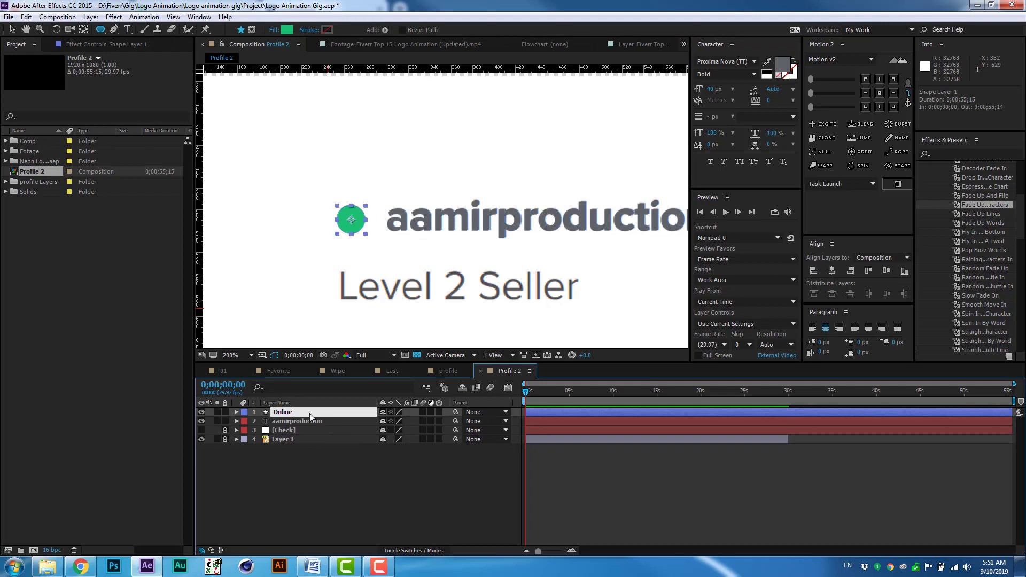
{"action": "key", "text": "Return"}
{"action": "left_click", "coordinate": [201, 430]}
- Type 'Level 2 Seller' at 37 px over the reference Level 2 Seller line
{"action": "key", "text": "ctrl+t"}
{"action": "left_click", "coordinate": [474, 334]}
{"action": "type", "text": "Level"}
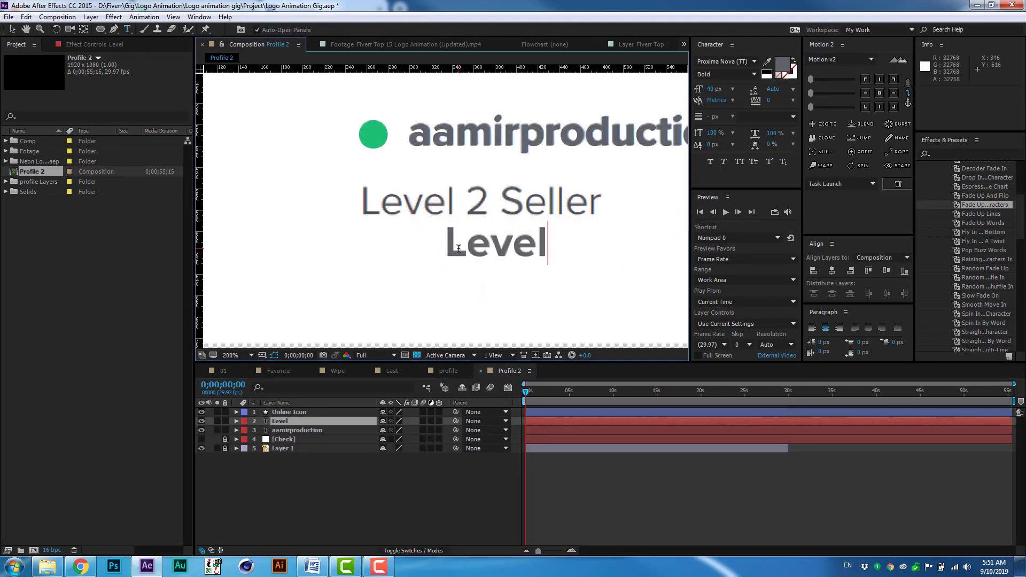
{"action": "type", "text": " 2 Se;"}
{"action": "key", "text": "BackSpace"}
{"action": "key", "text": "BackSpace"}
{"action": "type", "text": "ller"}
{"action": "key", "text": "ctrl+Return"}
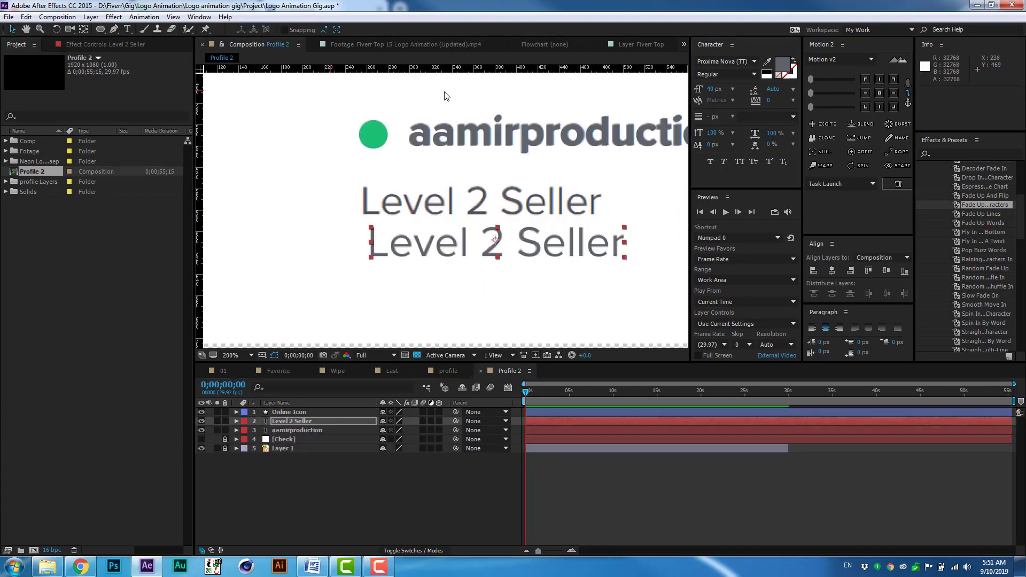
{"action": "left_click_drag", "start_coordinate": [712, 89], "coordinate": [704, 89]}
{"action": "left_click", "coordinate": [712, 89]}
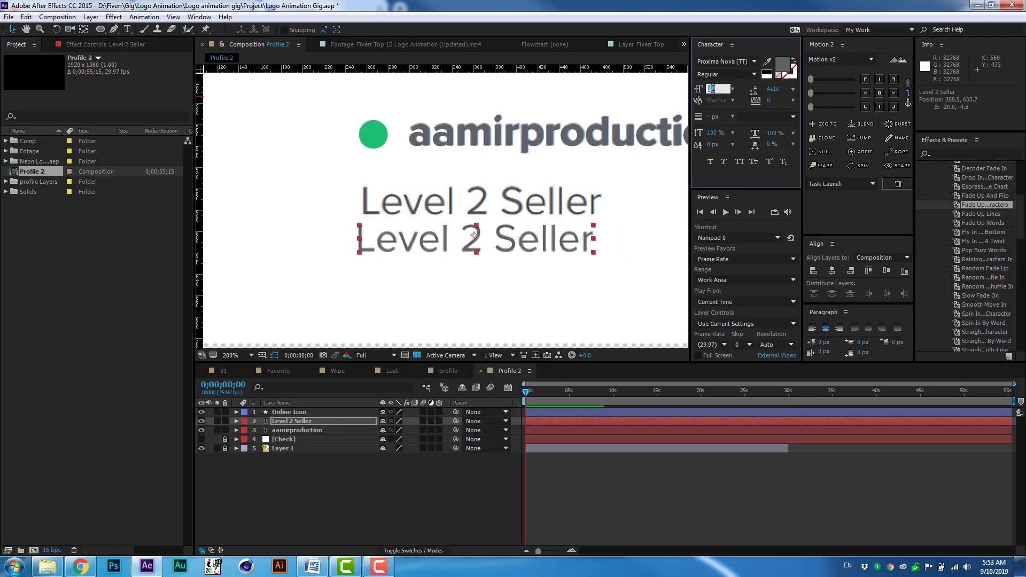
{"action": "type", "text": "37"}
{"action": "key", "text": "Return"}
{"action": "left_click_drag", "start_coordinate": [476, 238], "coordinate": [476, 201]}
- Zoom out to view the whole card and switch to the Star tool
{"action": "key", "text": "slash"}
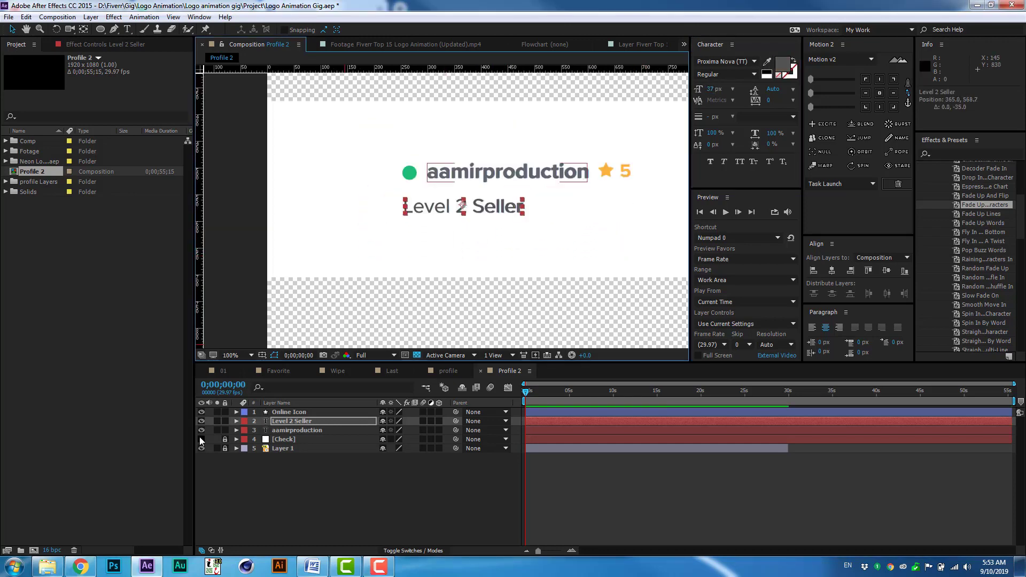
{"action": "scroll", "coordinate": [419, 252], "scroll_direction": "up", "scroll_amount": 2}
{"action": "left_click_drag", "start_coordinate": [100, 30], "coordinate": [130, 65]}
- Draw a star named Star on the orange reference star and round its inner corners
{"action": "left_click_drag", "start_coordinate": [459, 200], "coordinate": [469, 213]}
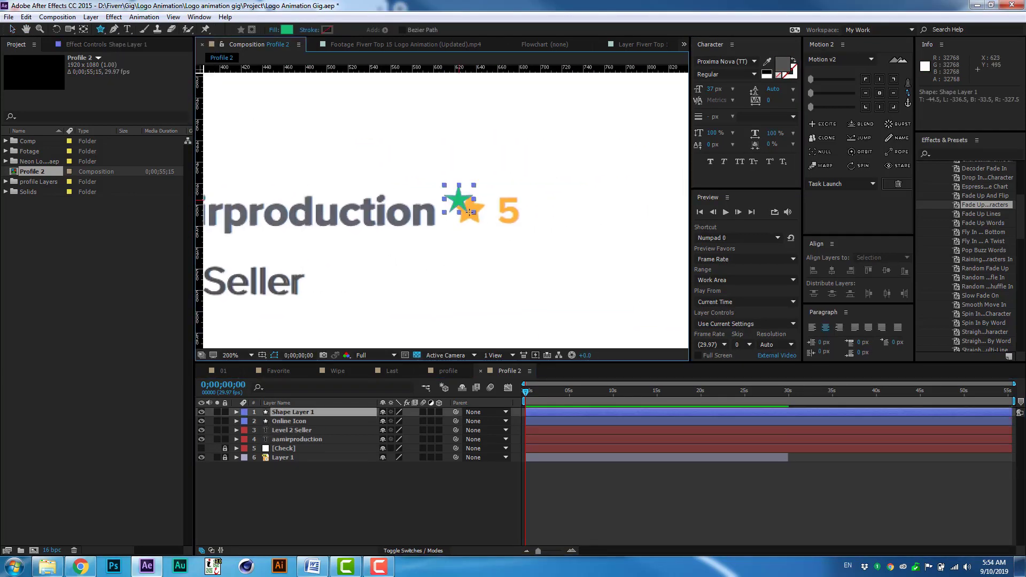
{"action": "key", "text": "v"}
{"action": "key", "text": "Return"}
{"action": "type", "text": "Star"}
{"action": "key", "text": "Return"}
{"action": "key", "text": "period"}
{"action": "left_click", "coordinate": [372, 29]}
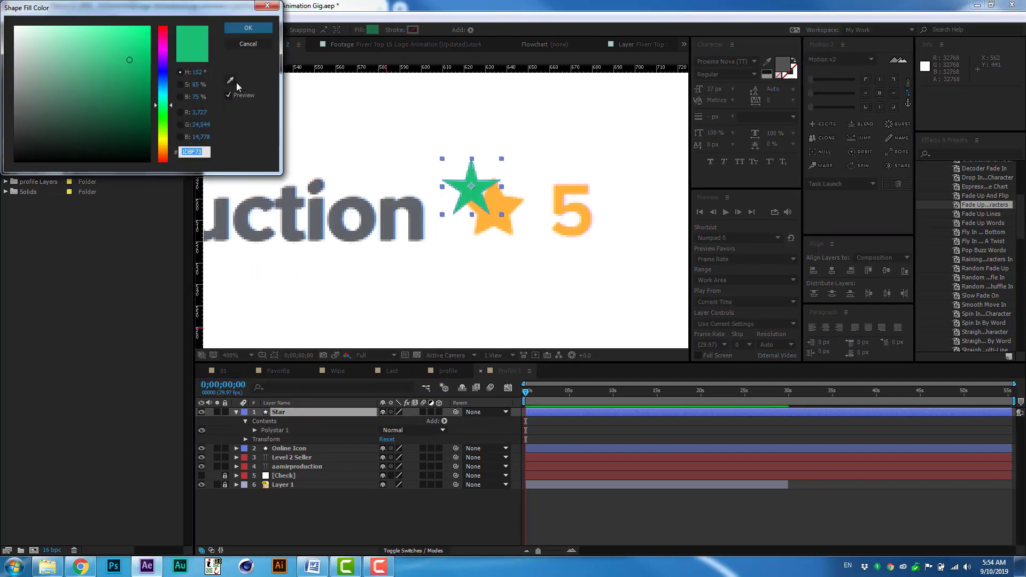
{"action": "key", "text": "Return"}
{"action": "left_click_drag", "start_coordinate": [472, 190], "coordinate": [493, 210]}
{"action": "key", "text": "period"}
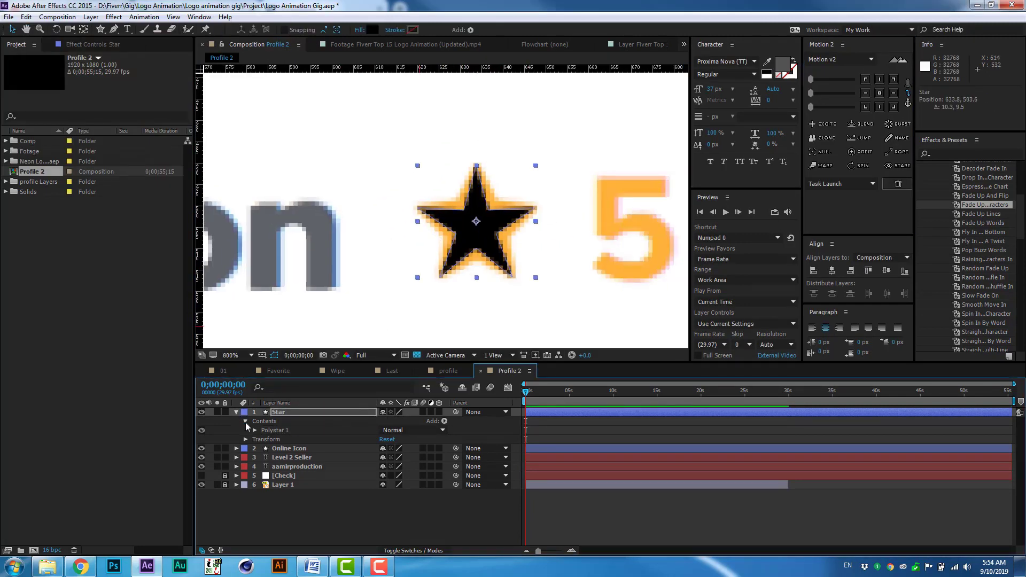
{"action": "left_click", "coordinate": [255, 430]}
{"action": "left_click", "coordinate": [264, 439]}
{"action": "mouse_move", "coordinate": [384, 476]}
{"action": "left_mouse_down"}
{"action": "mouse_move", "coordinate": [393, 476]}
{"action": "mouse_move", "coordinate": [384, 457]}
{"action": "left_mouse_up"}
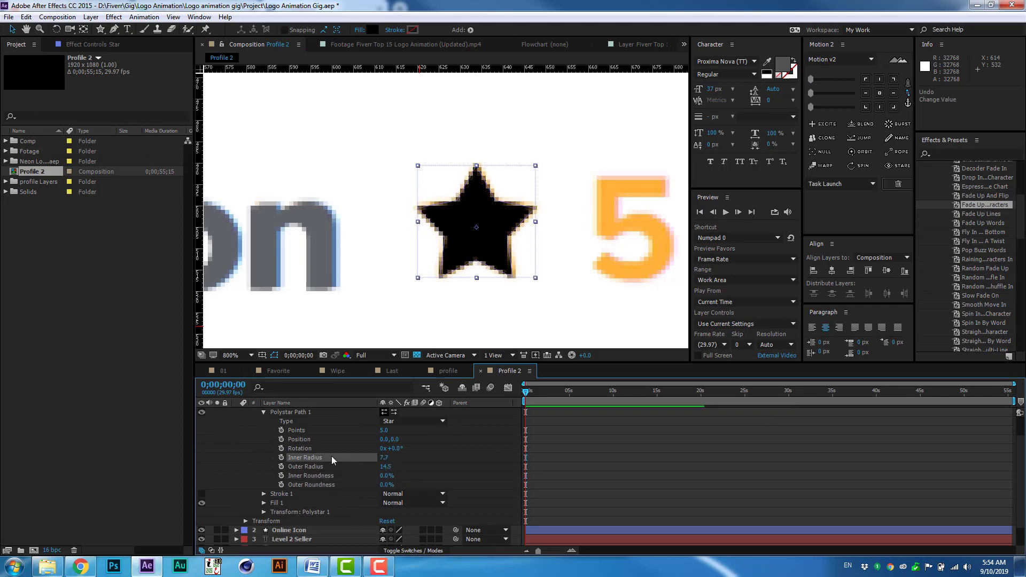
- Turn the copied username text into an orange 36 px '5' beside the star
{"action": "double_click", "coordinate": [588, 308]}
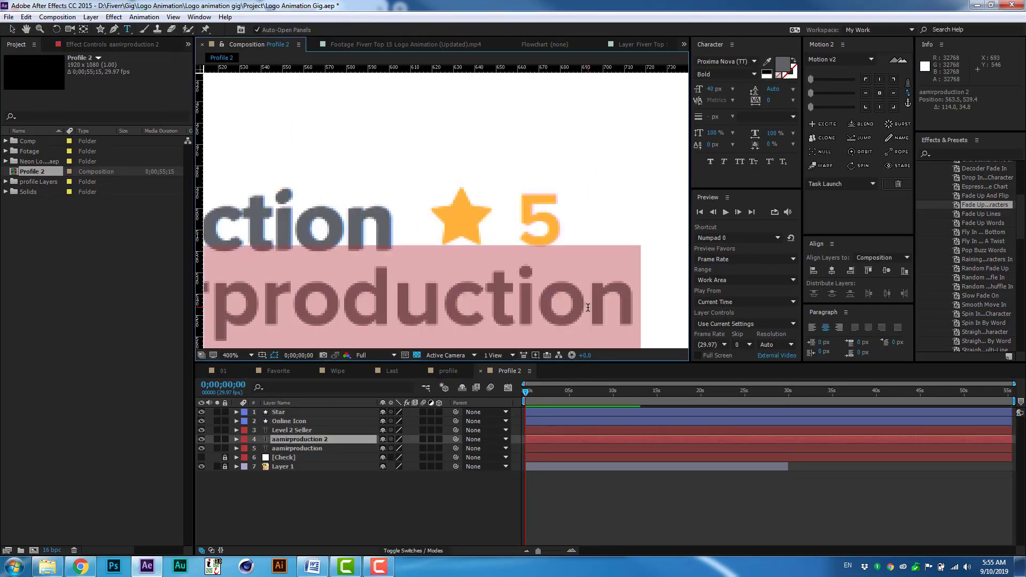
{"action": "type", "text": "5"}
{"action": "key", "text": "Escape"}
{"action": "left_click_drag", "start_coordinate": [313, 297], "coordinate": [544, 218]}
{"action": "left_click", "coordinate": [709, 91]}
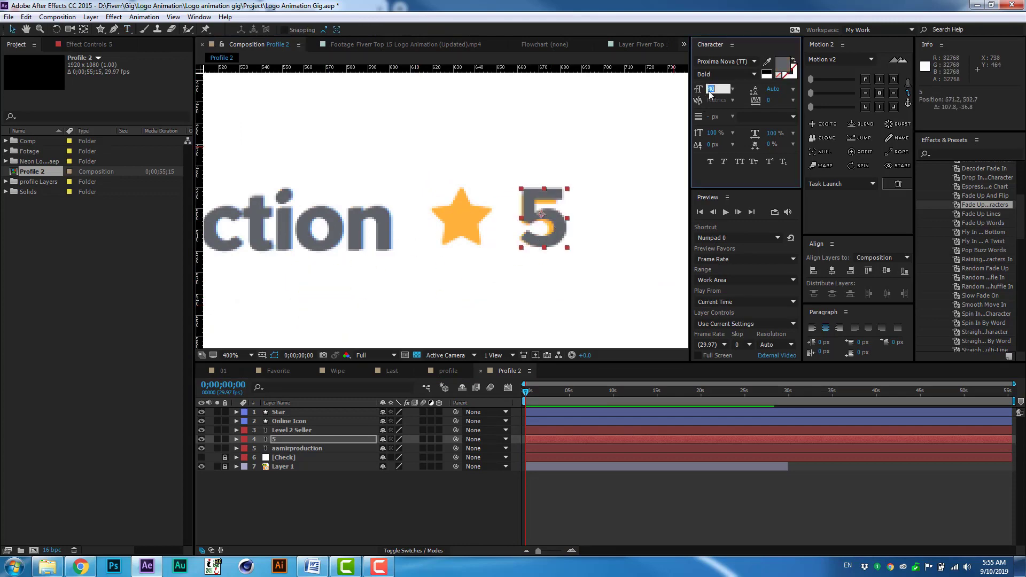
{"action": "type", "text": "36"}
{"action": "key", "text": "Return"}
{"action": "left_click", "coordinate": [767, 61]}
{"action": "left_click", "coordinate": [462, 216]}
{"action": "scroll", "coordinate": [518, 257], "scroll_direction": "down", "scroll_amount": 3}
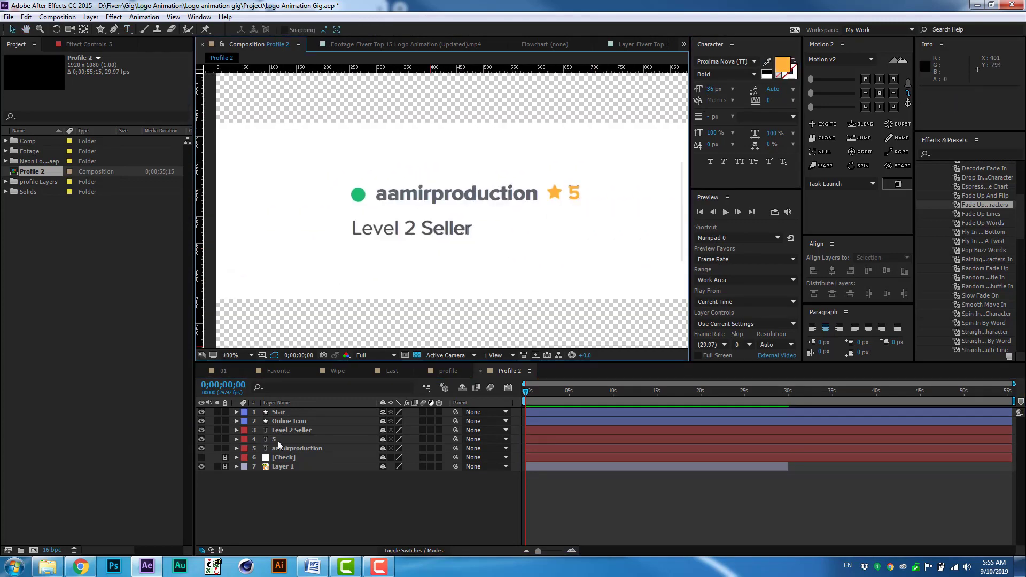
{"action": "scroll", "coordinate": [412, 256], "scroll_direction": "down", "scroll_amount": 2}
{"action": "scroll", "coordinate": [471, 224], "scroll_direction": "up", "scroll_amount": 4}
- Draw a no-fill vertical line before the stats and name it Saprator
{"action": "key", "text": "g"}
{"action": "left_click", "coordinate": [273, 29]}
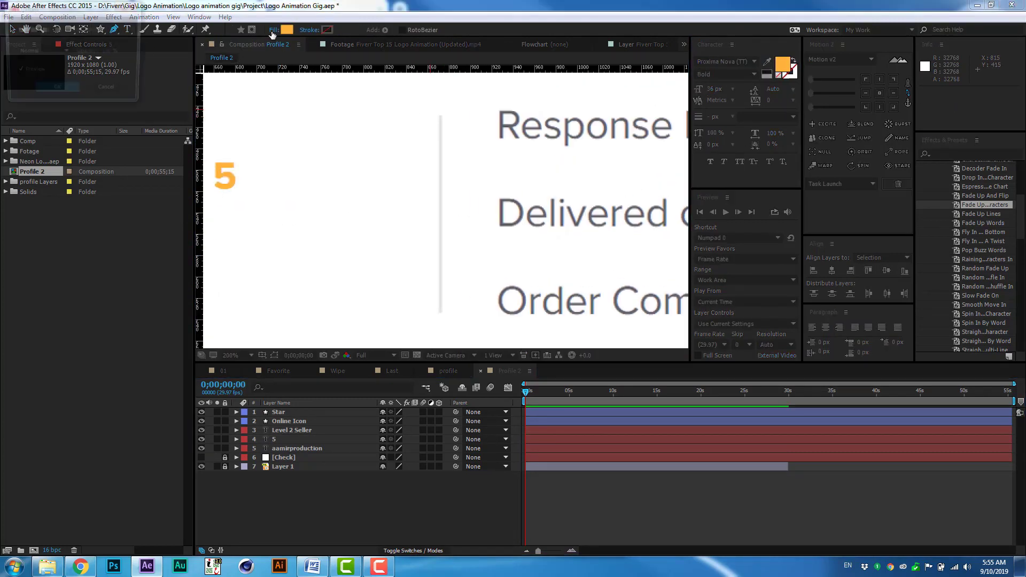
{"action": "key", "text": "Return"}
{"action": "left_click", "coordinate": [441, 115]}
{"action": "left_click", "coordinate": [441, 311]}
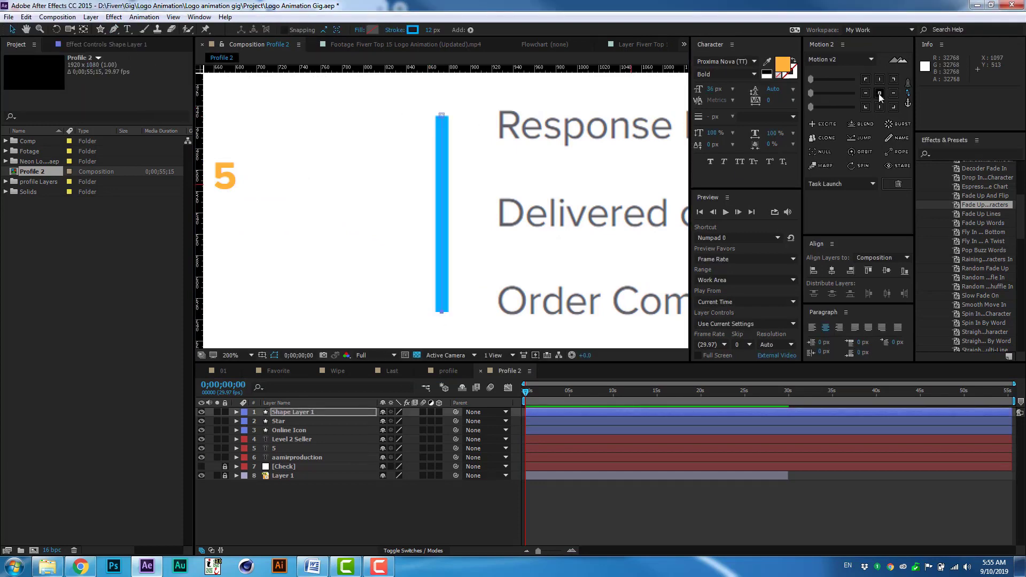
{"action": "key", "text": "Return"}
{"action": "type", "text": "Saprator"}
{"action": "key", "text": "Return"}
- Give the Saprator line a light grey DCDCDC stroke, keeping its original position
{"action": "key", "text": "p"}
{"action": "left_click_drag", "start_coordinate": [396, 422], "coordinate": [363, 422]}
{"action": "left_click", "coordinate": [412, 29]}
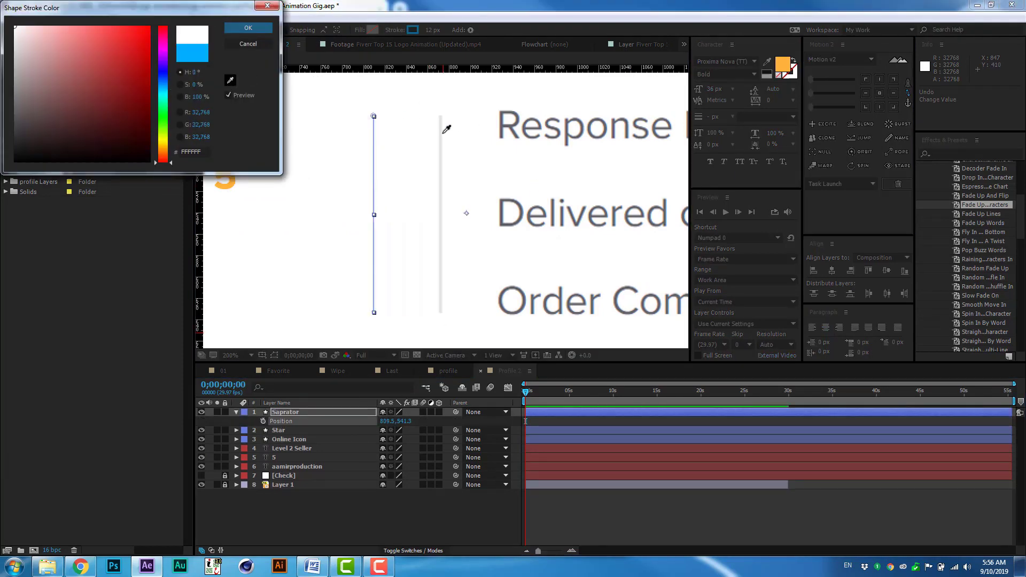
{"action": "left_click", "coordinate": [446, 130]}
{"action": "key", "text": "Return"}
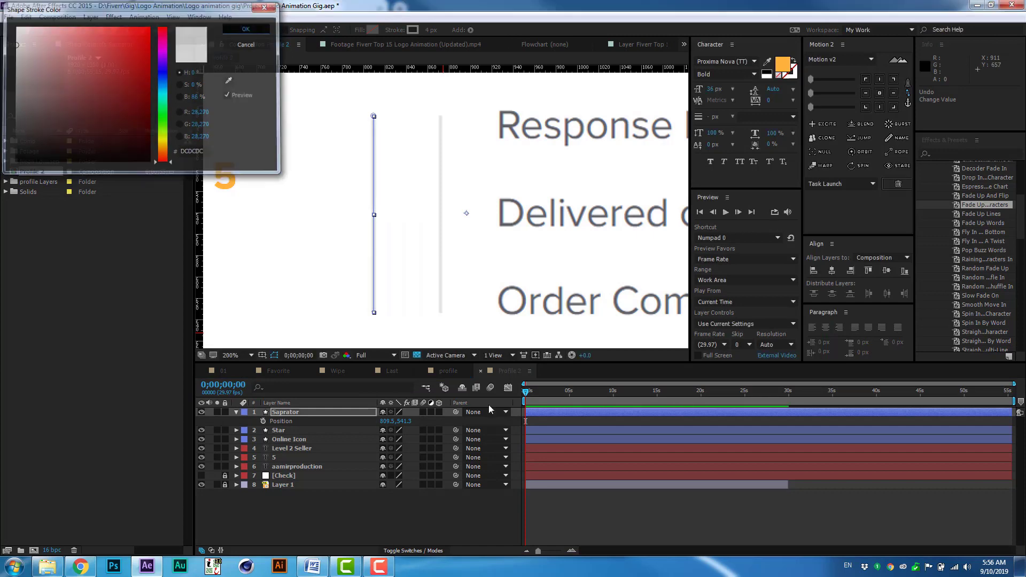
{"action": "key", "text": "ctrl+z"}
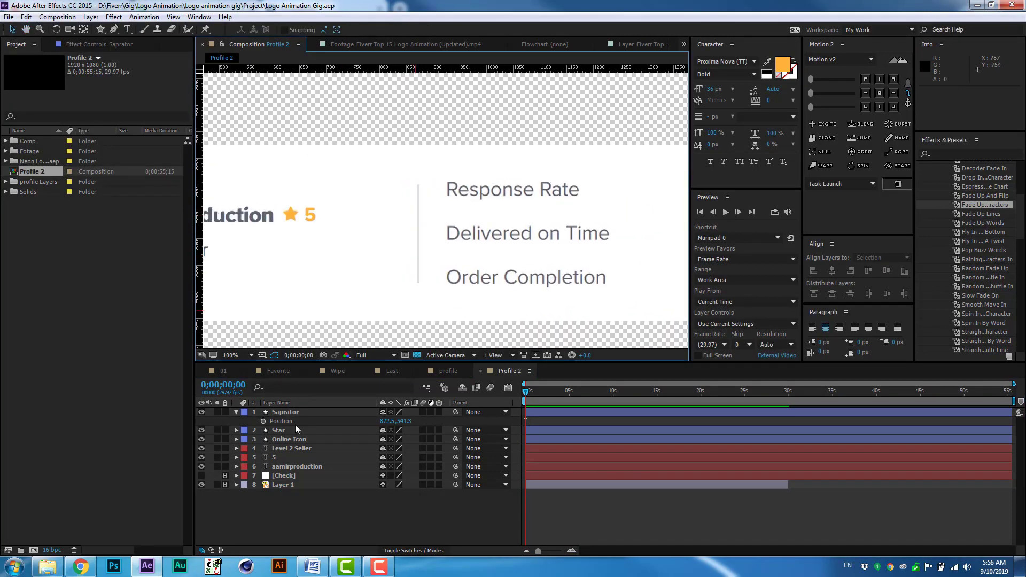
- Change the copied Level 2 Seller text to 'Response Rate' and place it over the reference
{"action": "double_click", "coordinate": [428, 201]}
{"action": "type", "text": "Respon"}
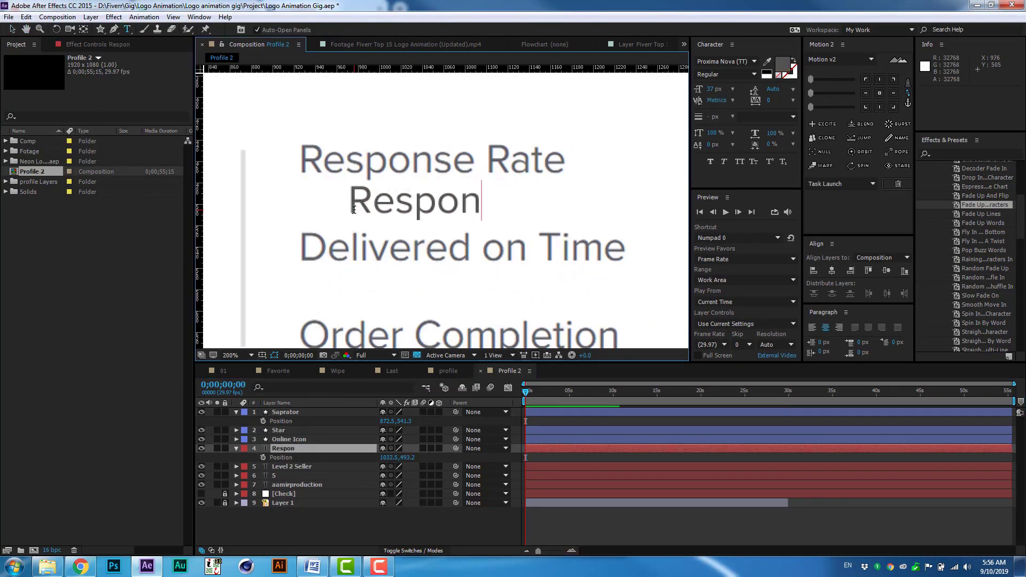
{"action": "type", "text": "se Rate"}
{"action": "mouse_move", "coordinate": [429, 200]}
{"action": "left_mouse_down"}
{"action": "mouse_move", "coordinate": [342, 176]}
{"action": "mouse_move", "coordinate": [377, 169]}
{"action": "left_mouse_up"}
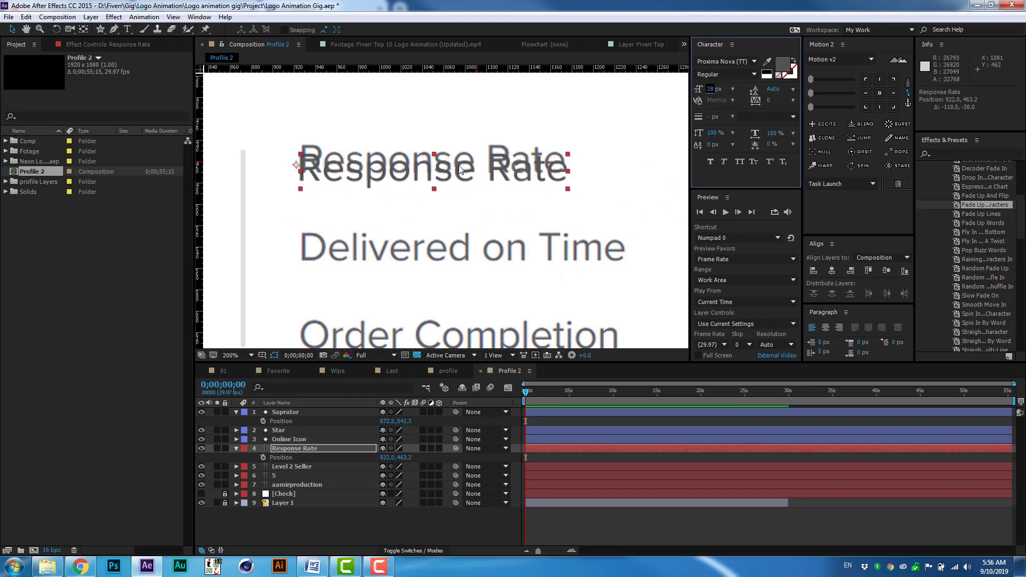
- Add an Opacity text animator to Response Rate with eased Range Selector Start keyframes
{"action": "key", "text": "grave"}
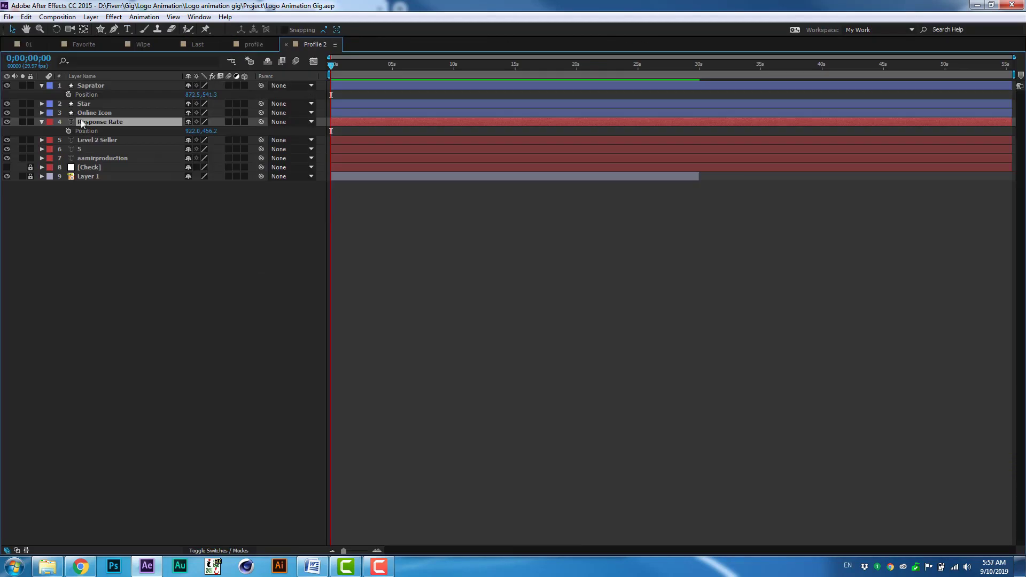
{"action": "left_click", "coordinate": [41, 122]}
{"action": "left_click", "coordinate": [250, 131]}
{"action": "left_click", "coordinate": [286, 201]}
{"action": "left_click", "coordinate": [69, 176]}
{"action": "left_click", "coordinate": [87, 185]}
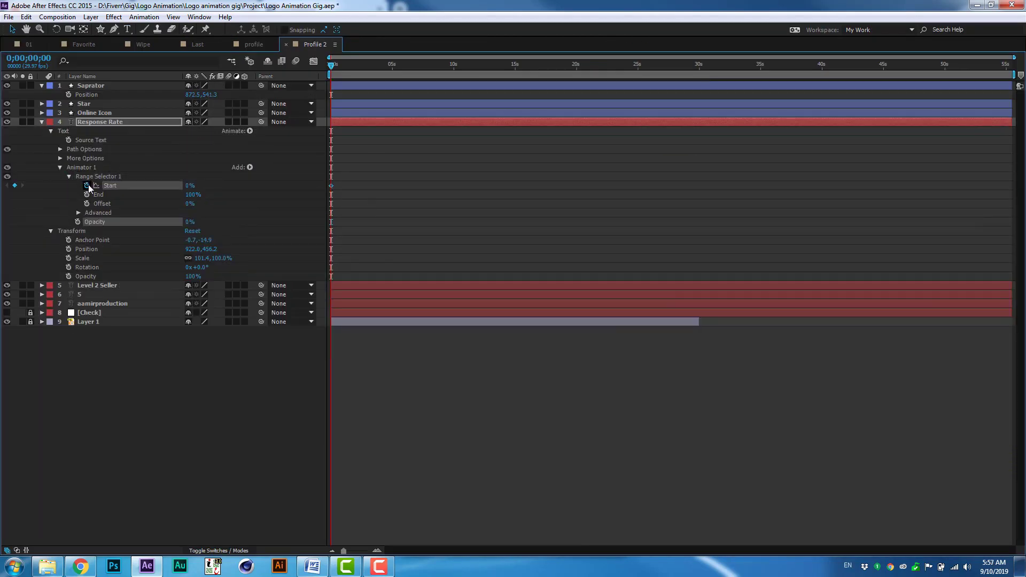
{"action": "right_click", "coordinate": [365, 185]}
{"action": "left_click", "coordinate": [529, 339]}
{"action": "left_click", "coordinate": [314, 60]}
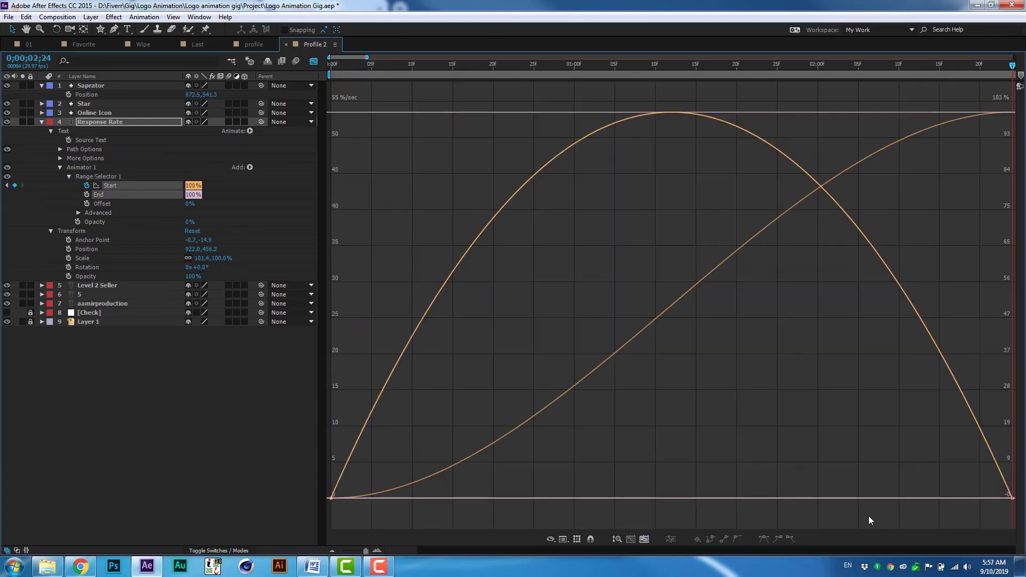
{"action": "left_click", "coordinate": [314, 60]}
{"action": "key", "text": "grave"}
- Rename the animator to Opacity and add a Position property to it
{"action": "left_click", "coordinate": [606, 392]}
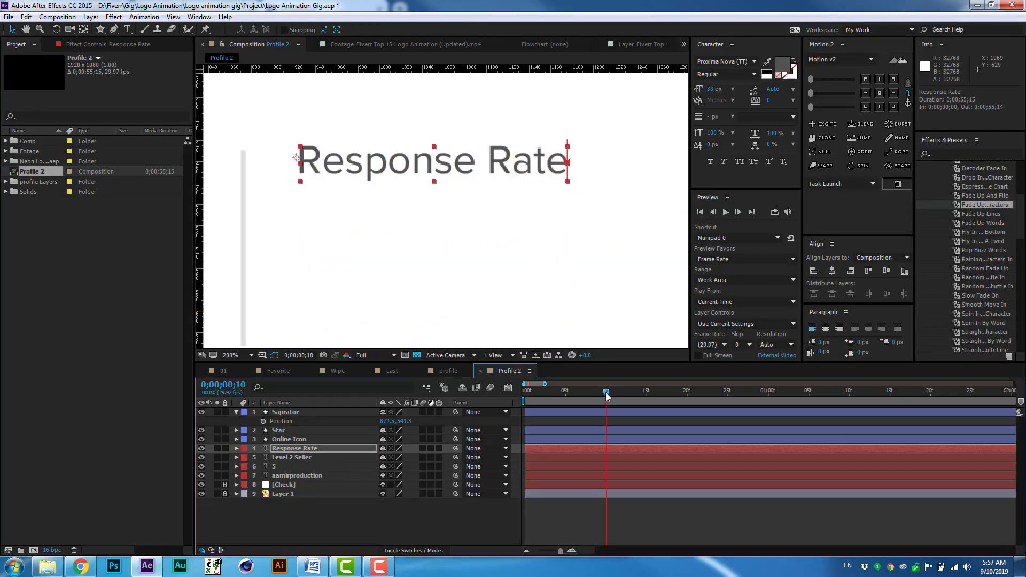
{"action": "key", "text": "Home"}
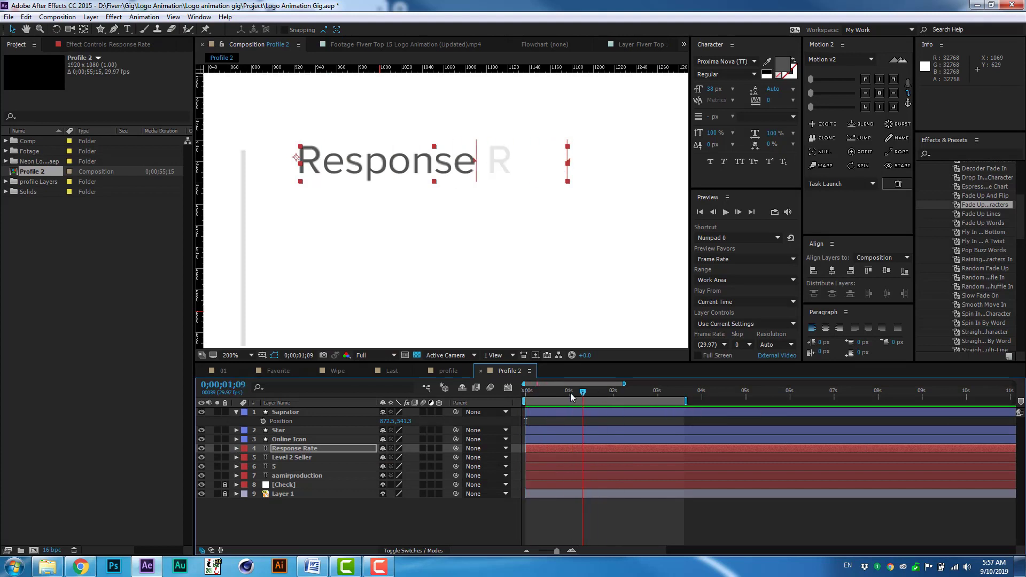
{"action": "scroll", "coordinate": [492, 263], "scroll_direction": "down", "scroll_amount": 3}
{"action": "left_click", "coordinate": [492, 264]}
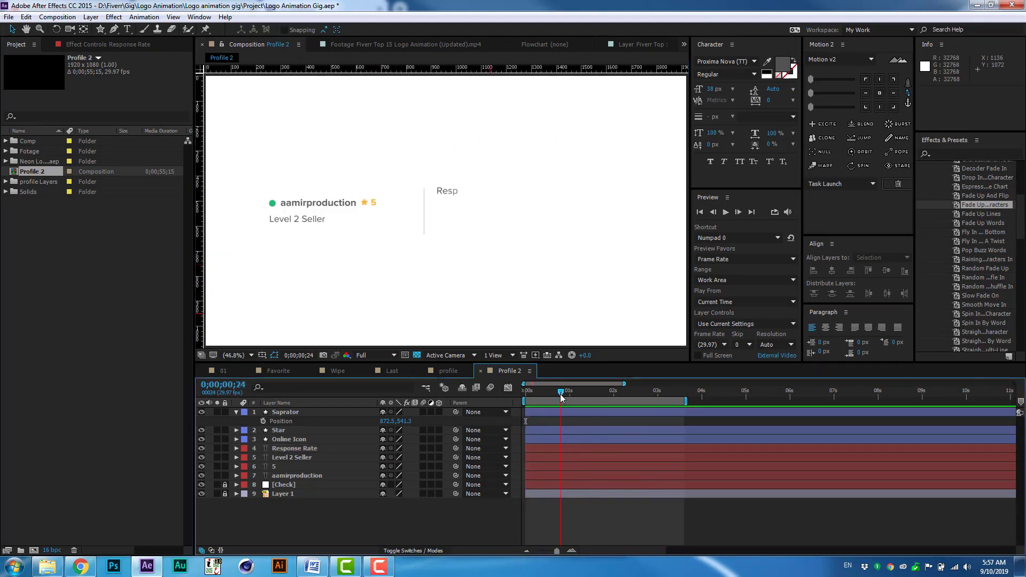
{"action": "left_click", "coordinate": [296, 448]}
{"action": "key", "text": "ctrl+grave"}
{"action": "type", "text": "Opacit"}
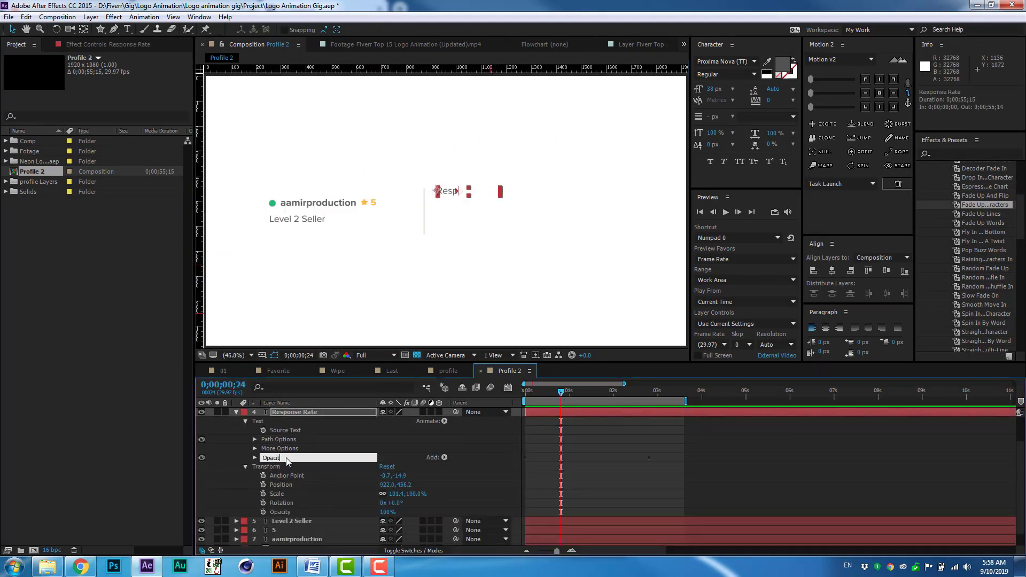
{"action": "type", "text": "y"}
{"action": "key", "text": "Return"}
{"action": "left_click", "coordinate": [444, 432]}
{"action": "left_click", "coordinate": [470, 266]}
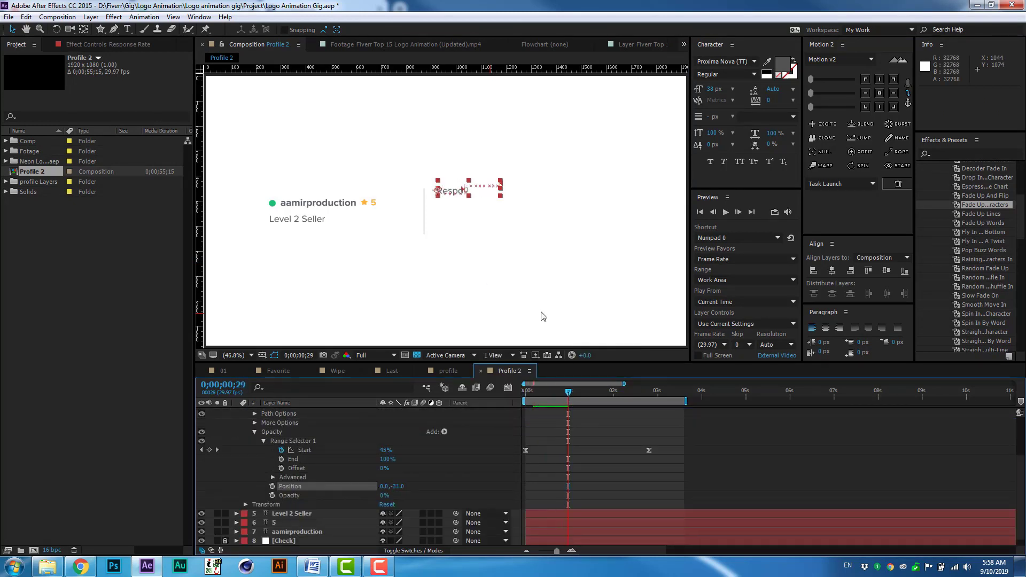
- Tune the range selector's Advanced settings, Ease High and randomized order, for the reveal
{"action": "scroll", "coordinate": [543, 316], "scroll_direction": "up", "scroll_amount": 4}
{"action": "left_click_drag", "start_coordinate": [569, 393], "coordinate": [564, 398]}
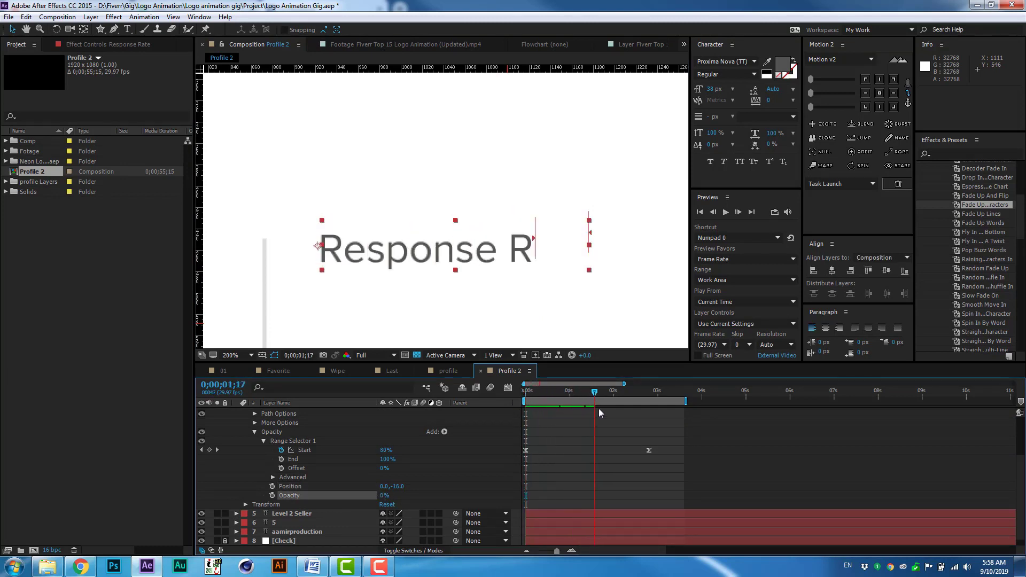
{"action": "left_click", "coordinate": [274, 478]}
{"action": "scroll", "coordinate": [321, 467], "scroll_direction": "down", "scroll_amount": 3}
{"action": "left_click", "coordinate": [321, 469]}
{"action": "left_click", "coordinate": [561, 395]}
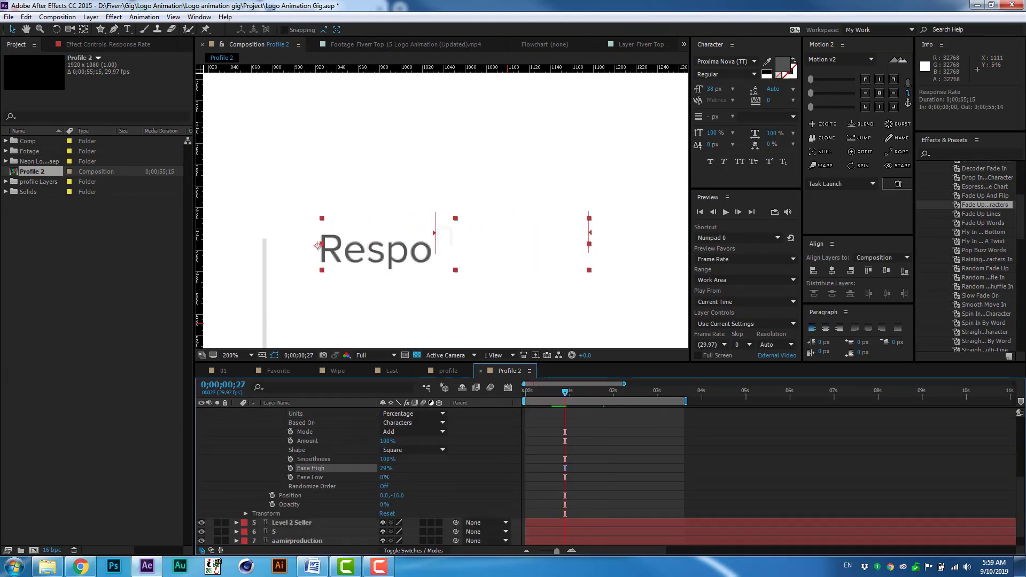
{"action": "key", "text": "ctrl+z"}
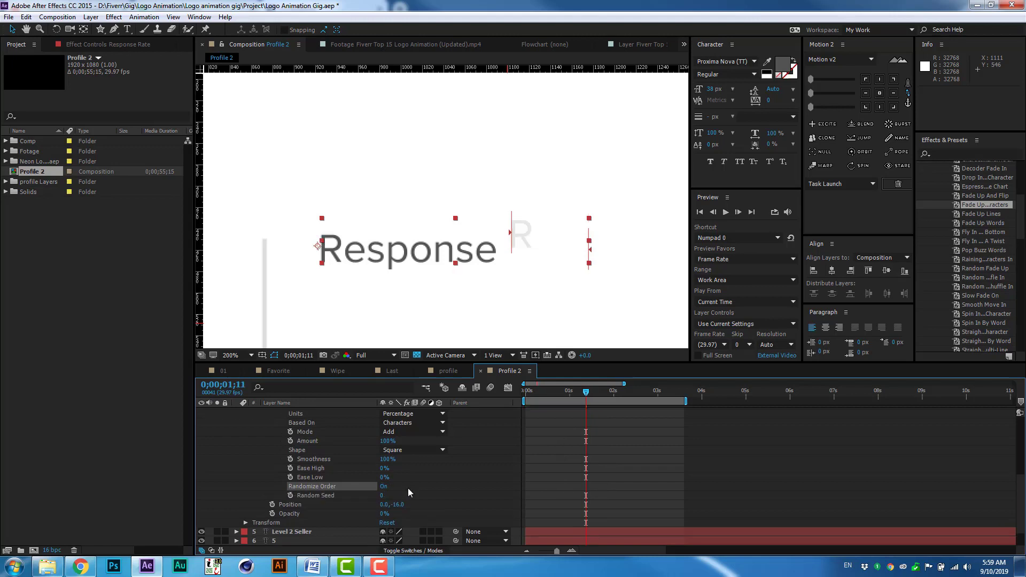
{"action": "left_click", "coordinate": [556, 394]}
{"action": "left_click_drag", "start_coordinate": [604, 407], "coordinate": [628, 407]}
{"action": "key", "text": "u"}
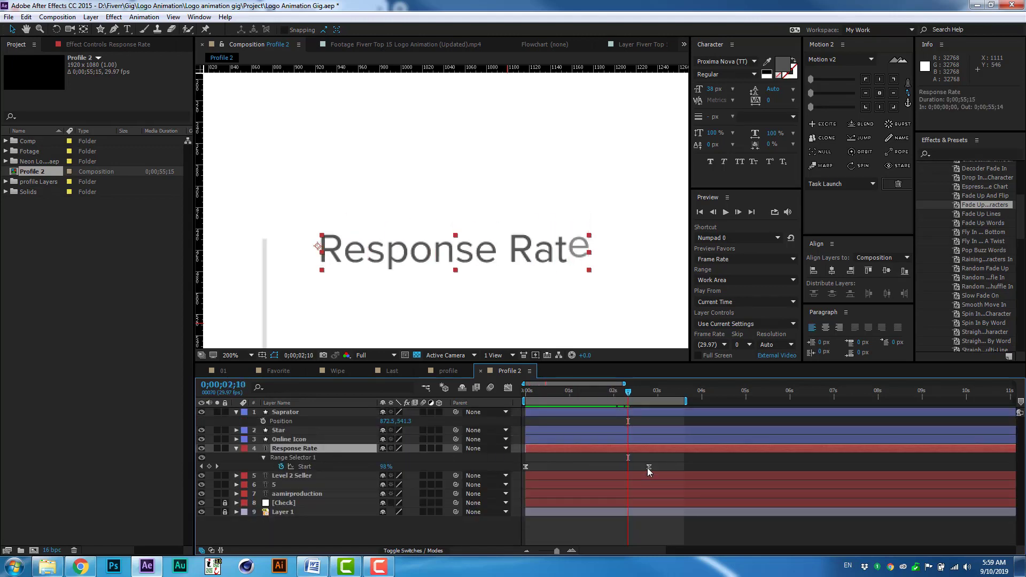
- Easy Ease the position keyframes and stretch their influence in the speed graph
{"action": "key", "text": "ctrl+z"}
{"action": "left_click", "coordinate": [554, 388]}
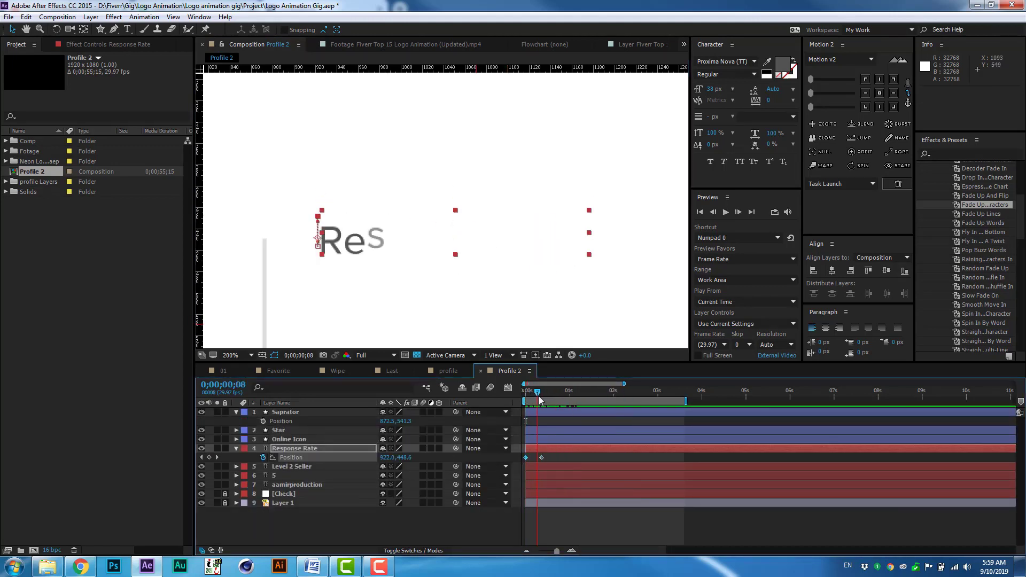
{"action": "right_click", "coordinate": [541, 457]}
{"action": "left_click", "coordinate": [561, 438]}
{"action": "left_click", "coordinate": [507, 387]}
{"action": "key", "text": "grave"}
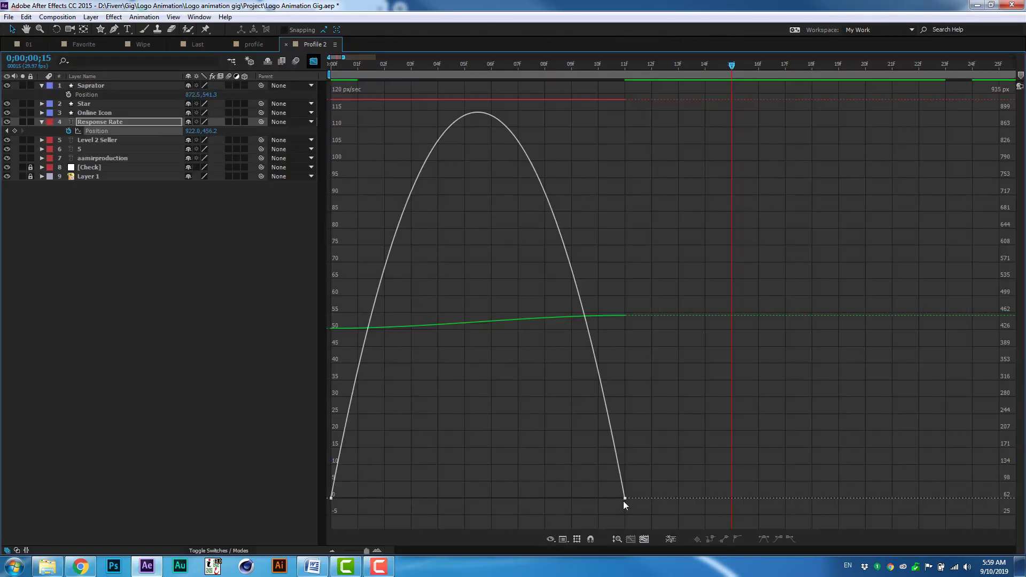
{"action": "left_click_drag", "start_coordinate": [623, 502], "coordinate": [434, 498]}
{"action": "key", "text": "grave"}
{"action": "left_click", "coordinate": [507, 387]}
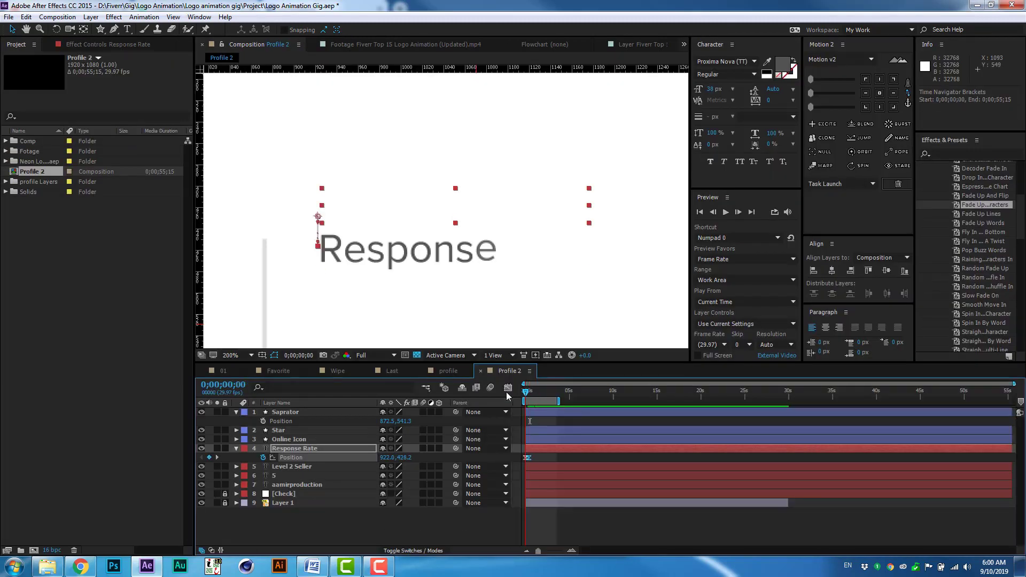
- Preview the Response Rate reveal and save the project with Ctrl+S
{"action": "key", "text": "space"}
{"action": "left_click", "coordinate": [543, 451]}
{"action": "key", "text": "u"}
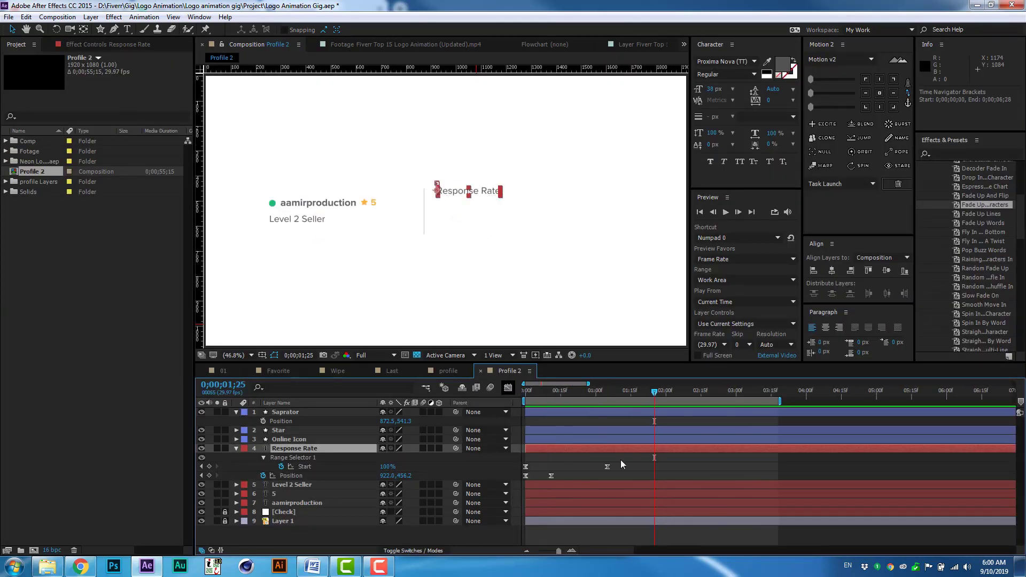
{"action": "key", "text": "ctrl+s"}
{"action": "key", "text": "space"}
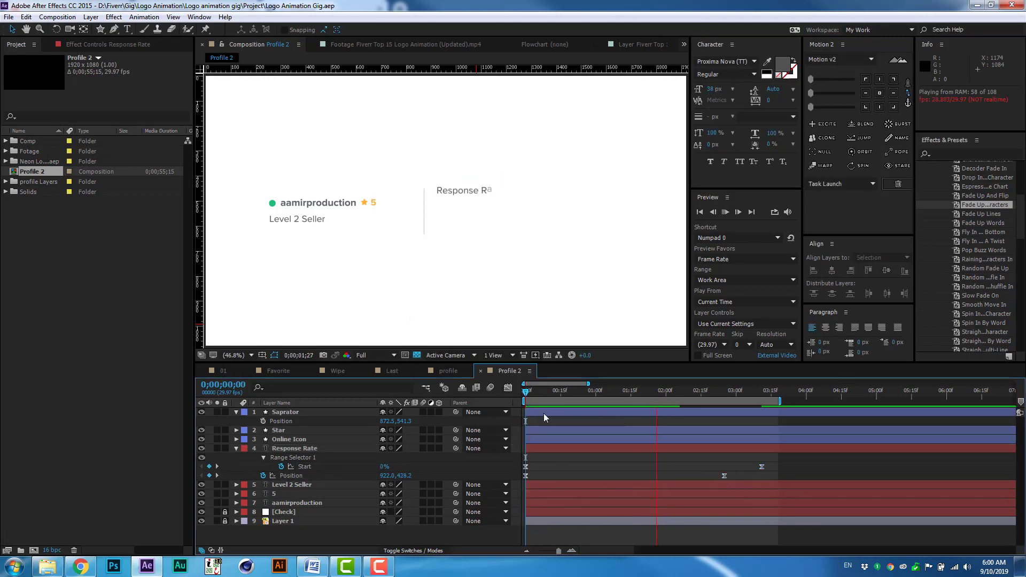
{"action": "scroll", "coordinate": [438, 191], "scroll_direction": "up", "scroll_amount": 3}
- Duplicate the Response Rate line as 'Delivery on Time' and move it just below
{"action": "scroll", "coordinate": [537, 187], "scroll_direction": "up", "scroll_amount": 1}
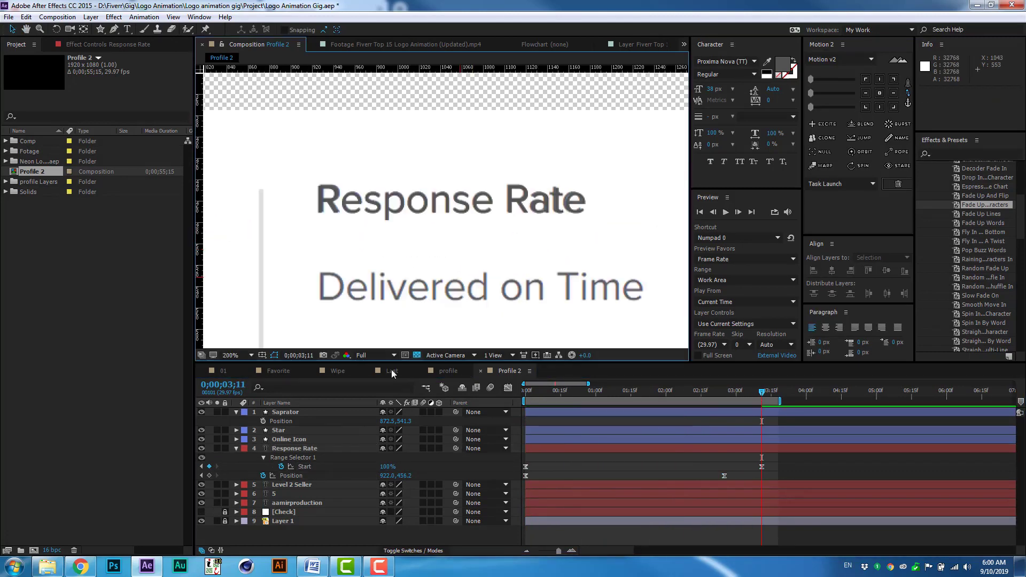
{"action": "key", "text": "ctrl+d"}
{"action": "double_click", "coordinate": [318, 449]}
{"action": "type", "text": "Delivery on Time"}
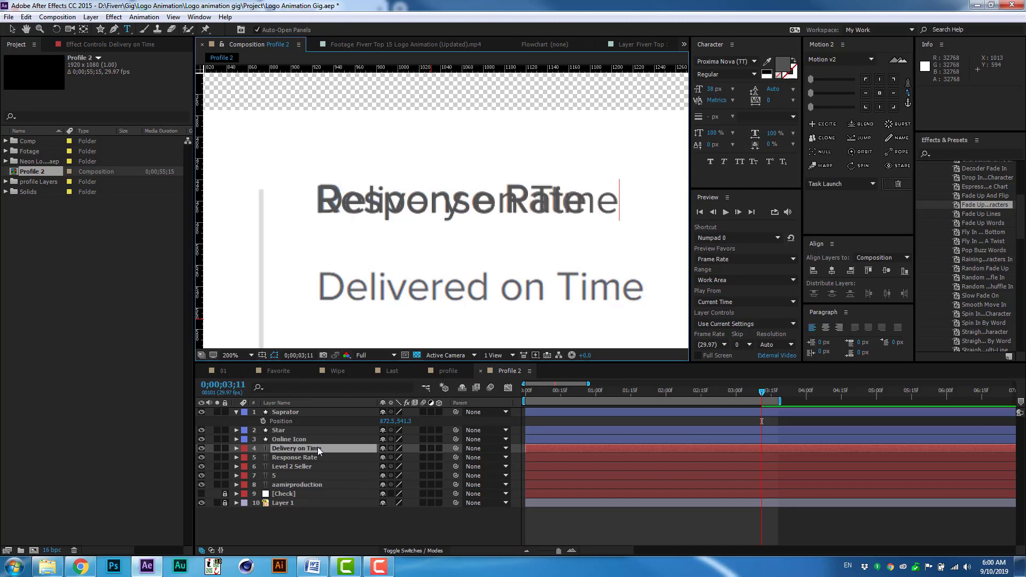
{"action": "key", "text": "Escape"}
{"action": "key", "text": "p"}
{"action": "key", "text": "j"}
{"action": "left_click_drag", "start_coordinate": [441, 461], "coordinate": [438, 457]}
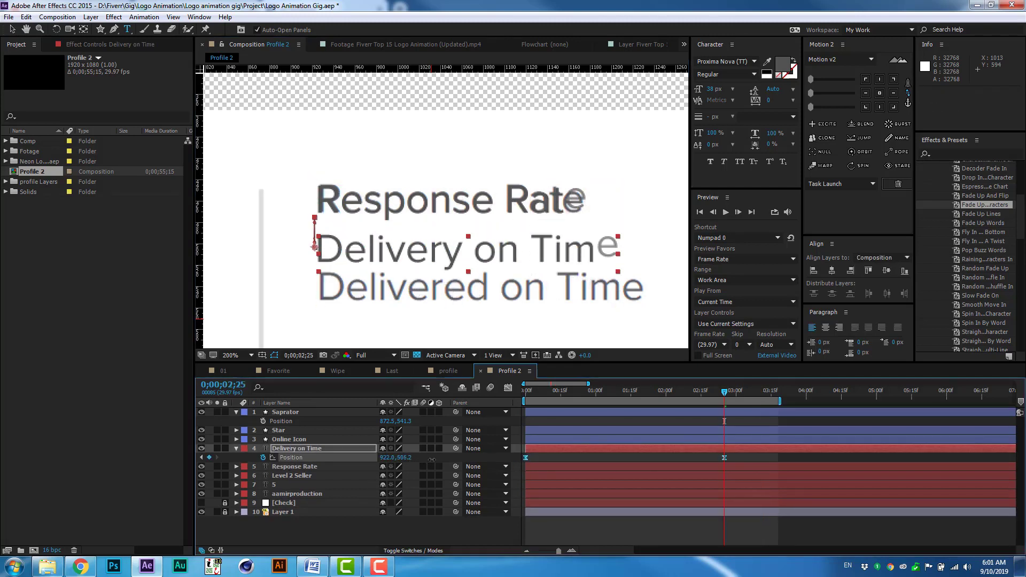
- Correct the wording to 'Delivered on Time' and align it with the reference line
{"action": "double_click", "coordinate": [441, 249]}
{"action": "type", "text": "Delivered"}
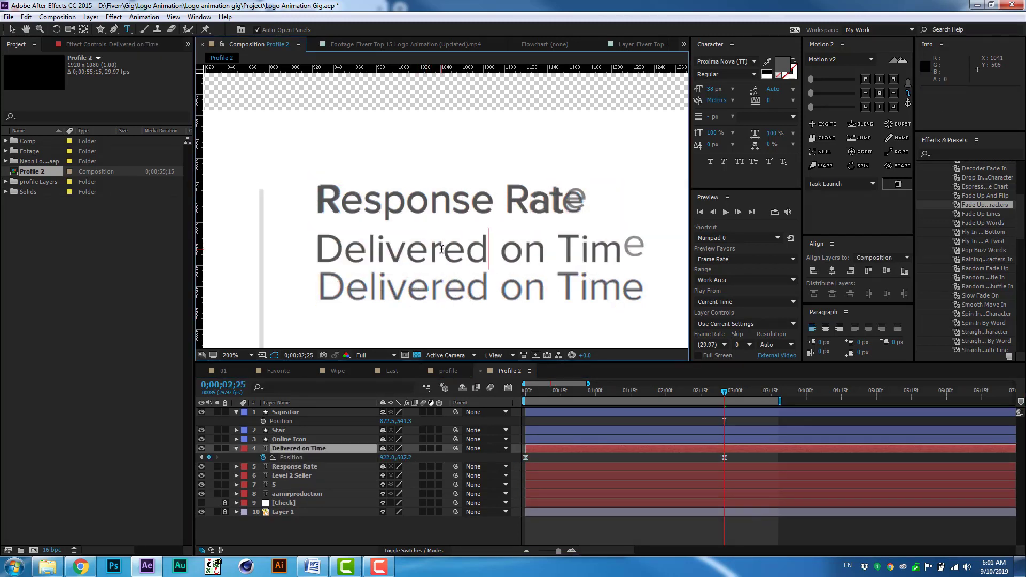
{"action": "left_click_drag", "start_coordinate": [403, 458], "coordinate": [422, 458]}
{"action": "left_click", "coordinate": [236, 449]}
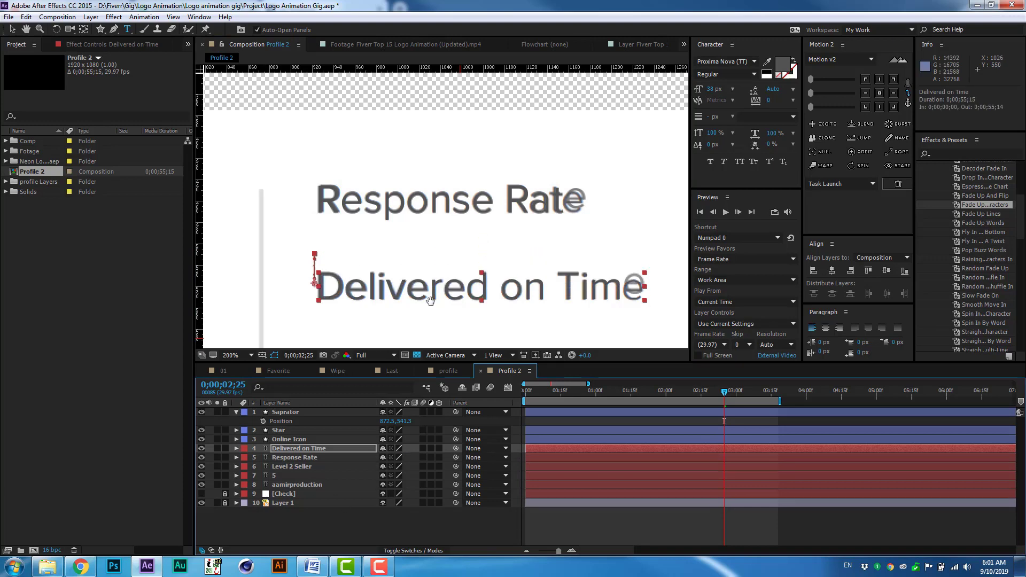
- Duplicate it into an Order Completion third line, align it, and preview all three lines
{"action": "key", "text": "ctrl+d"}
{"action": "key", "text": "p"}
{"action": "left_click_drag", "start_coordinate": [509, 458], "coordinate": [534, 458]}
{"action": "double_click", "coordinate": [528, 228]}
{"action": "type", "text": "Order Completion"}
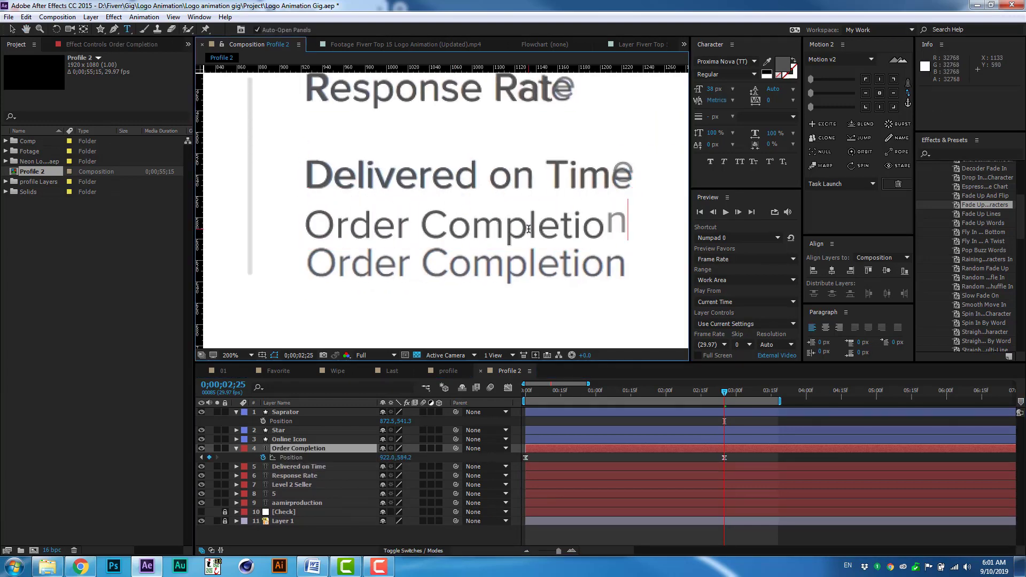
{"action": "key", "text": "Escape"}
{"action": "left_click_drag", "start_coordinate": [403, 458], "coordinate": [422, 458]}
{"action": "left_click", "coordinate": [251, 355]}
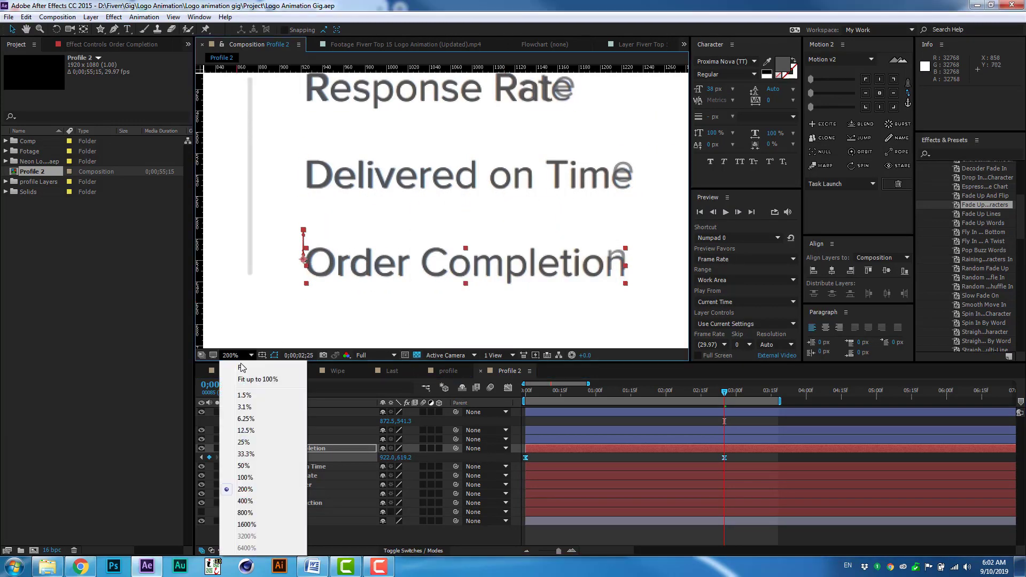
{"action": "left_click", "coordinate": [262, 361]}
{"action": "key", "text": "space"}
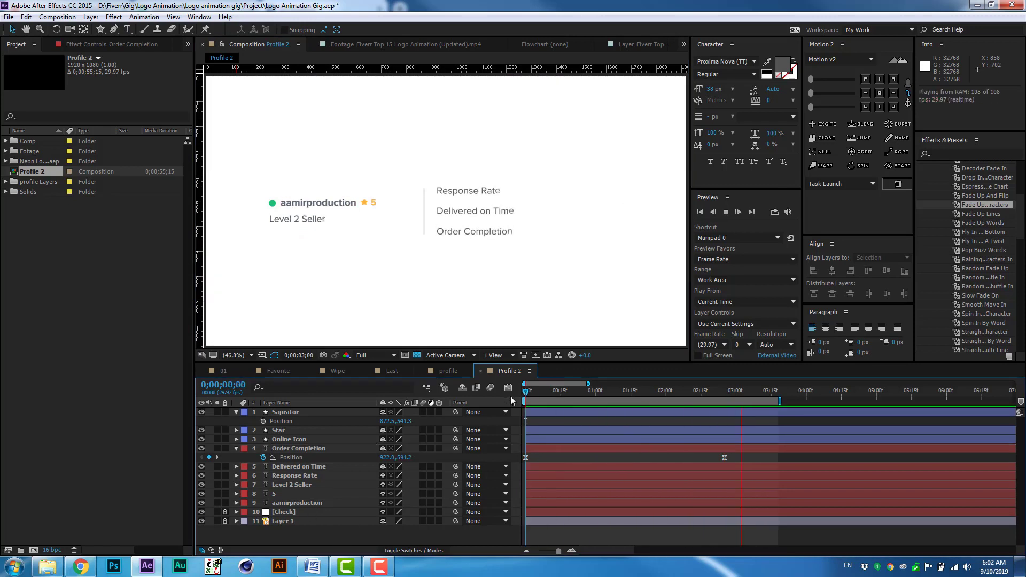
- Trim Order Completion's in-point to about half a second with Alt+[ and preview the stagger
{"action": "left_click", "coordinate": [342, 502]}
{"action": "key", "text": "KP_4"}
{"action": "key", "text": "u"}
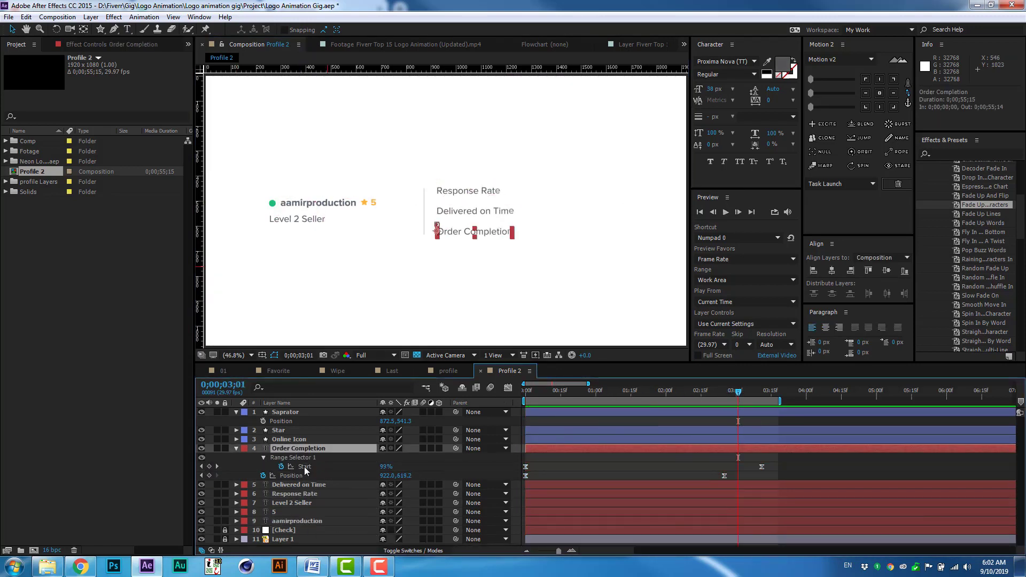
{"action": "left_click_drag", "start_coordinate": [532, 390], "coordinate": [540, 384]}
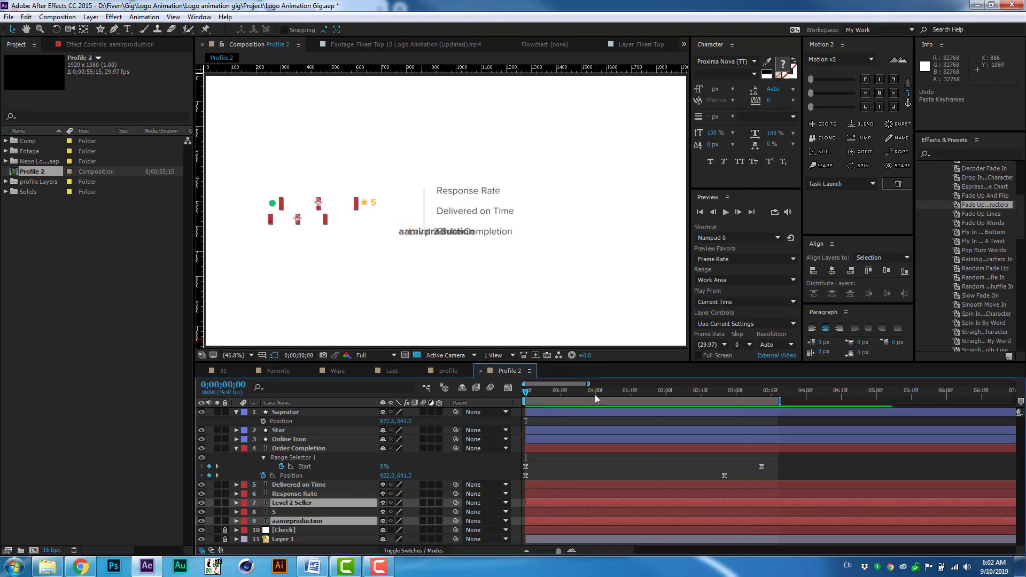
{"action": "left_click_drag", "start_coordinate": [617, 403], "coordinate": [563, 401]}
{"action": "left_click", "coordinate": [293, 448]}
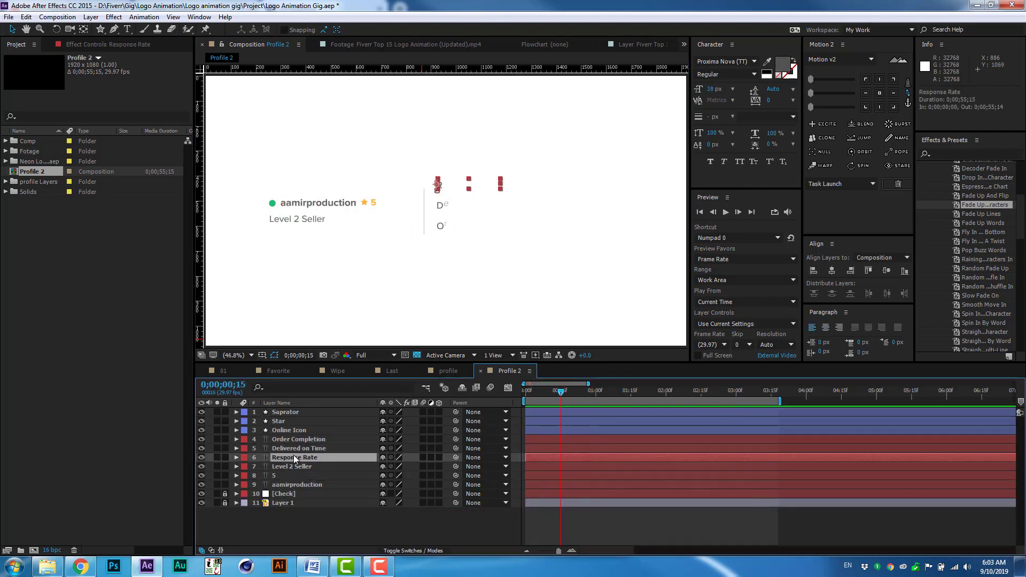
{"action": "left_click", "coordinate": [619, 439]}
{"action": "key", "text": "alt+bracketleft"}
{"action": "key", "text": "space"}
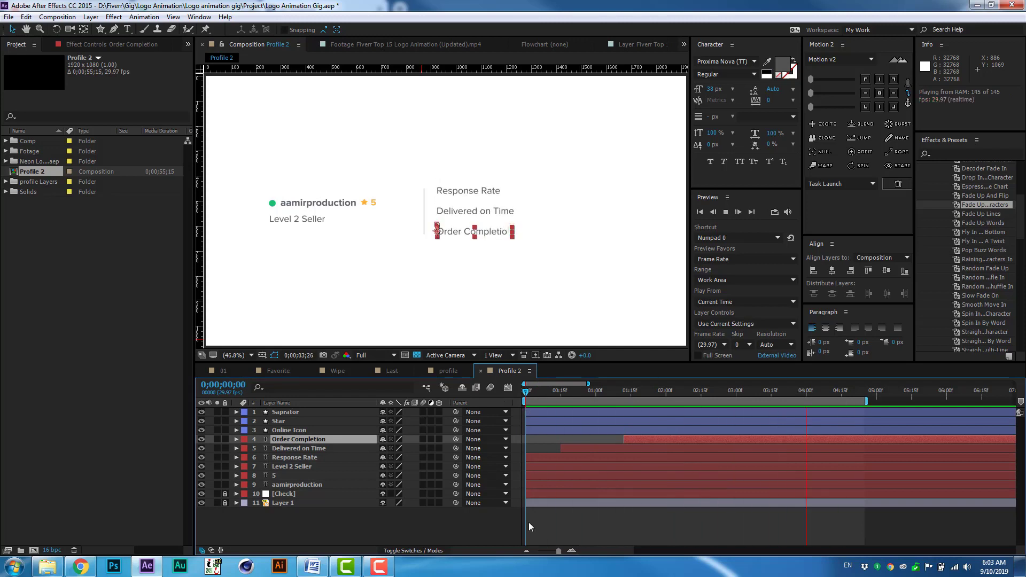
{"action": "left_click", "coordinate": [556, 448]}
- Edit the opacity expression on the green online dot and preview it
{"action": "left_click", "coordinate": [273, 204]}
{"action": "scroll", "coordinate": [273, 206], "scroll_direction": "up", "scroll_amount": 7}
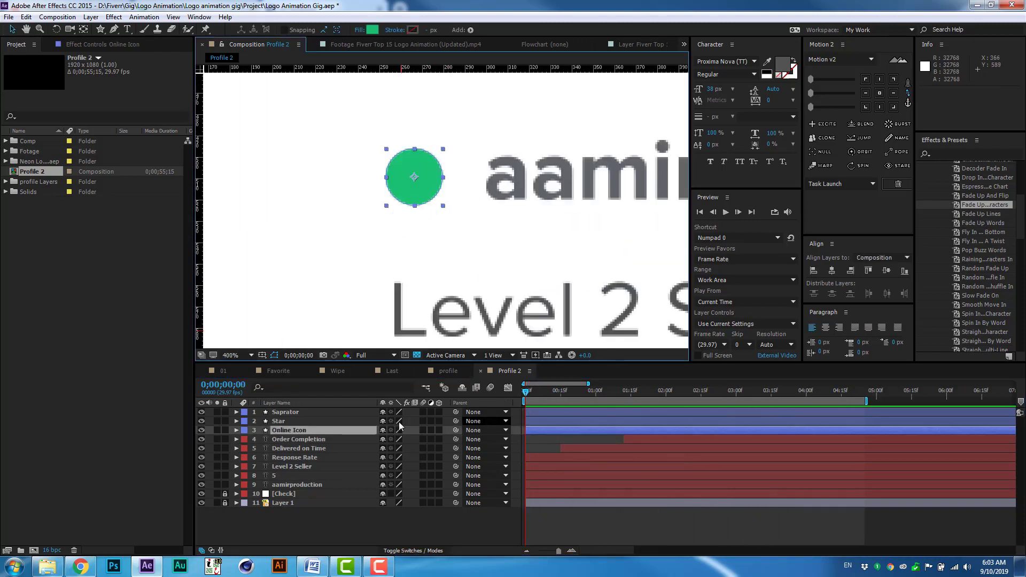
{"action": "key", "text": "t"}
{"action": "left_click", "coordinate": [263, 439], "text": "alt"}
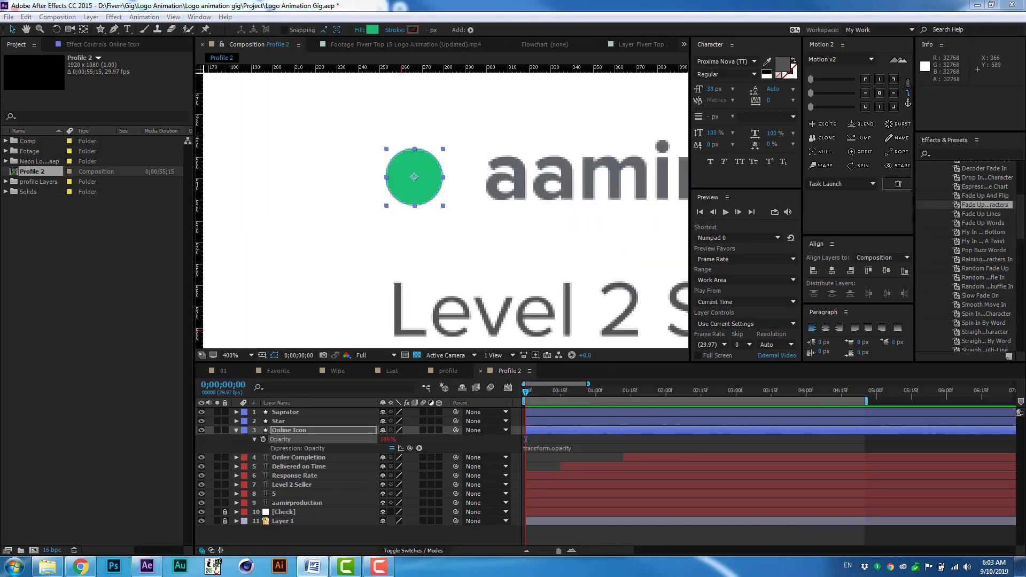
{"action": "left_click", "coordinate": [525, 448]}
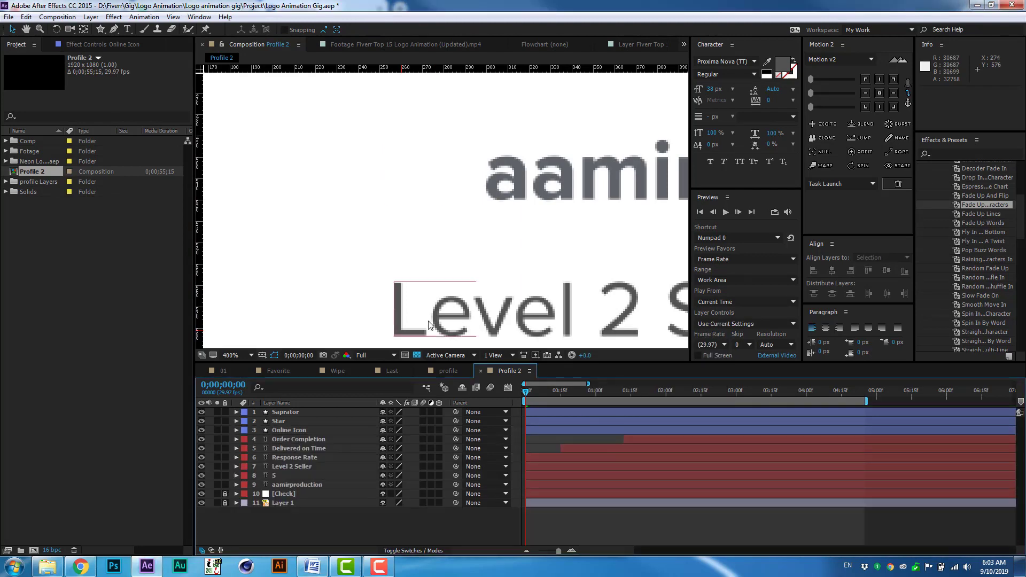
{"action": "key", "text": "space"}
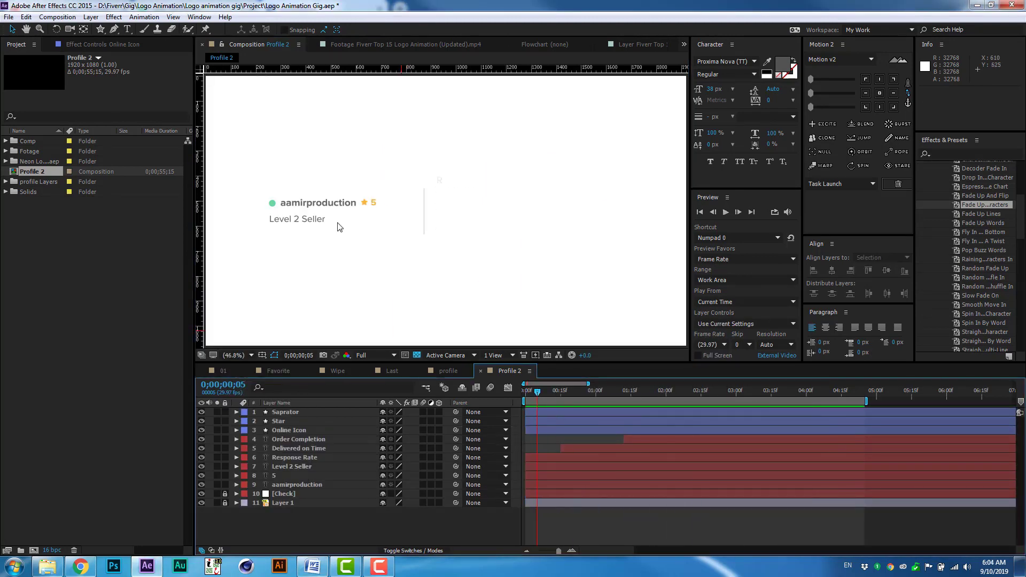
- Add Scale and Rotation keyframes to the Star where its intro ends
{"action": "left_click", "coordinate": [338, 222]}
{"action": "scroll", "coordinate": [469, 279], "scroll_direction": "up", "scroll_amount": 3}
{"action": "left_click", "coordinate": [522, 234]}
{"action": "scroll", "coordinate": [435, 204], "scroll_direction": "up", "scroll_amount": 4}
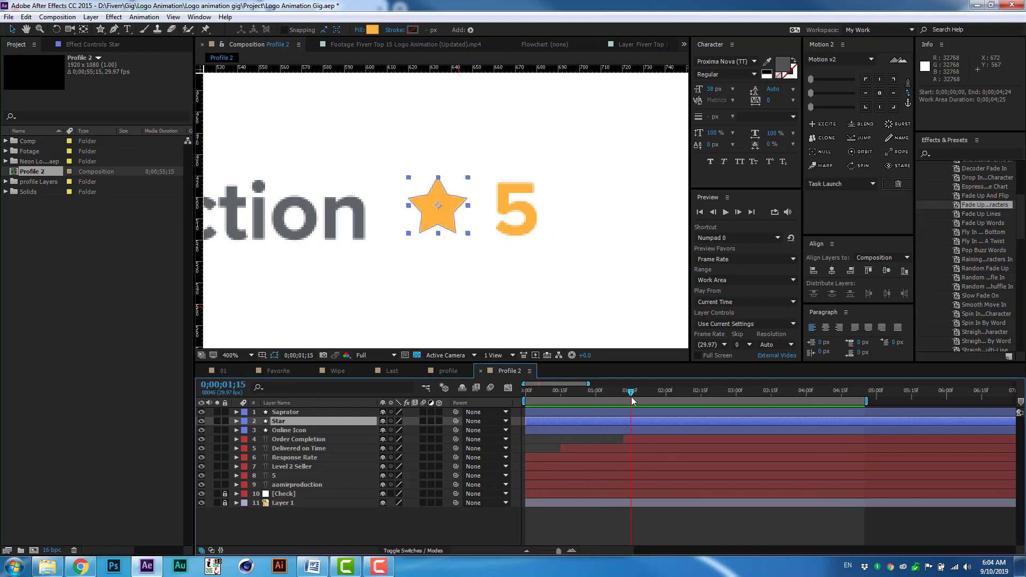
{"action": "left_click_drag", "start_coordinate": [632, 401], "coordinate": [594, 395]}
{"action": "key", "text": "alt+shift+s"}
{"action": "key", "text": "alt+shift+r"}
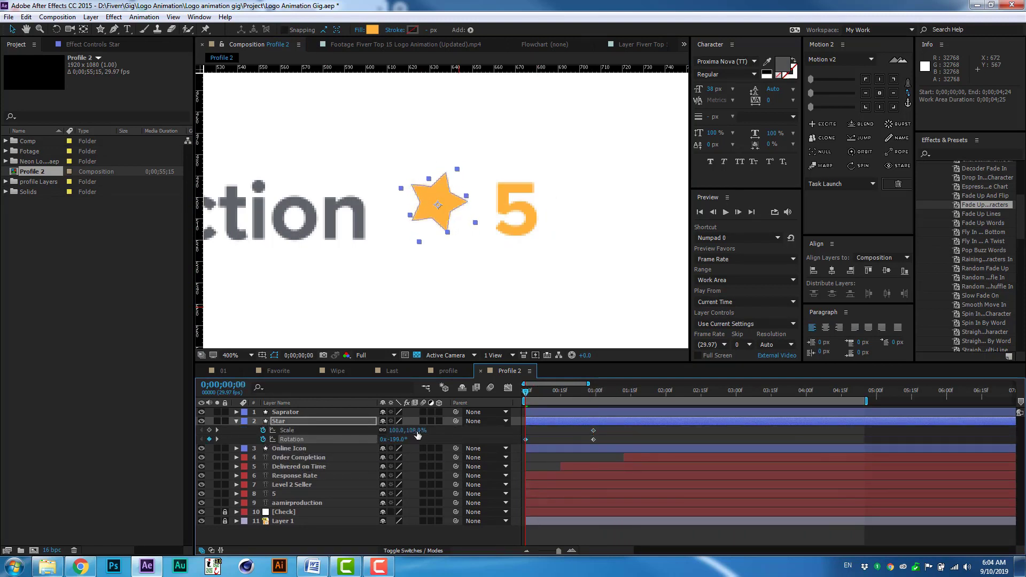
{"action": "key", "text": "space"}
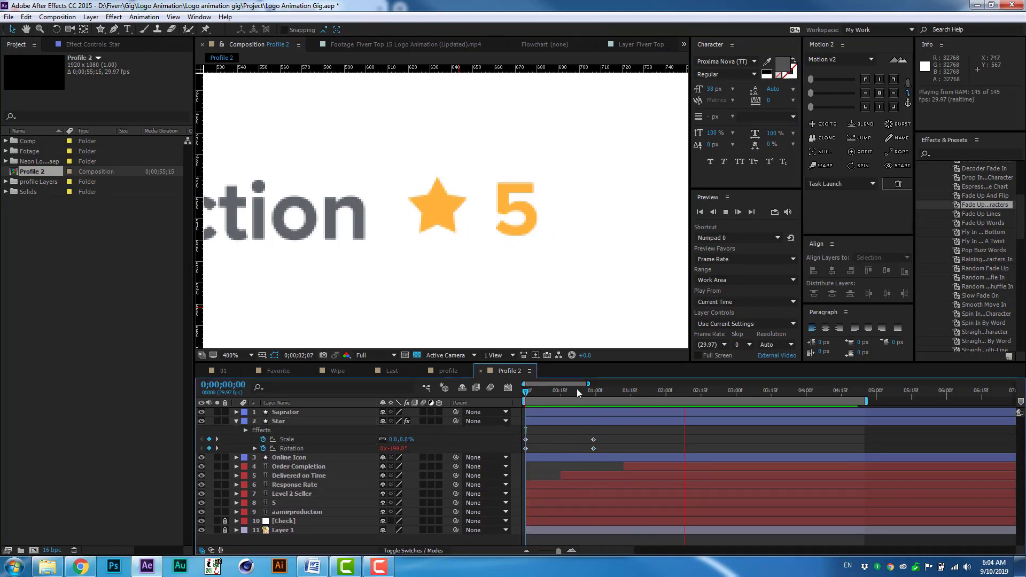
- Move the Star's end keyframes earlier, apply Easy Ease, and preview the fitted composition
{"action": "mouse_move", "coordinate": [604, 434]}
{"action": "left_mouse_down"}
{"action": "mouse_move", "coordinate": [516, 453]}
{"action": "mouse_move", "coordinate": [575, 447]}
{"action": "left_mouse_up"}
{"action": "right_click", "coordinate": [574, 448]}
{"action": "key", "text": "Escape"}
{"action": "key", "text": "F9"}
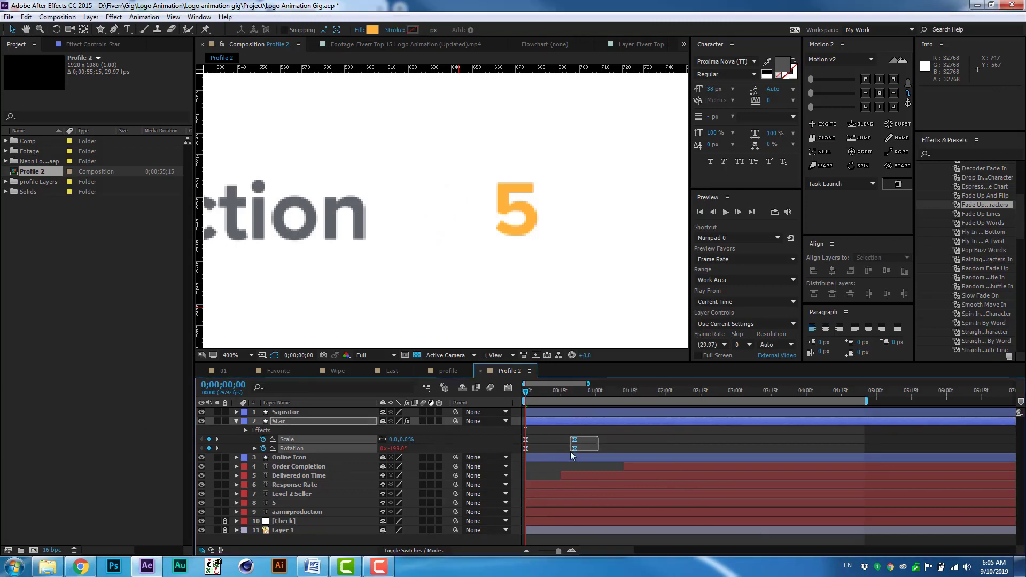
{"action": "key", "text": "shift+slash"}
{"action": "key", "text": "F2"}
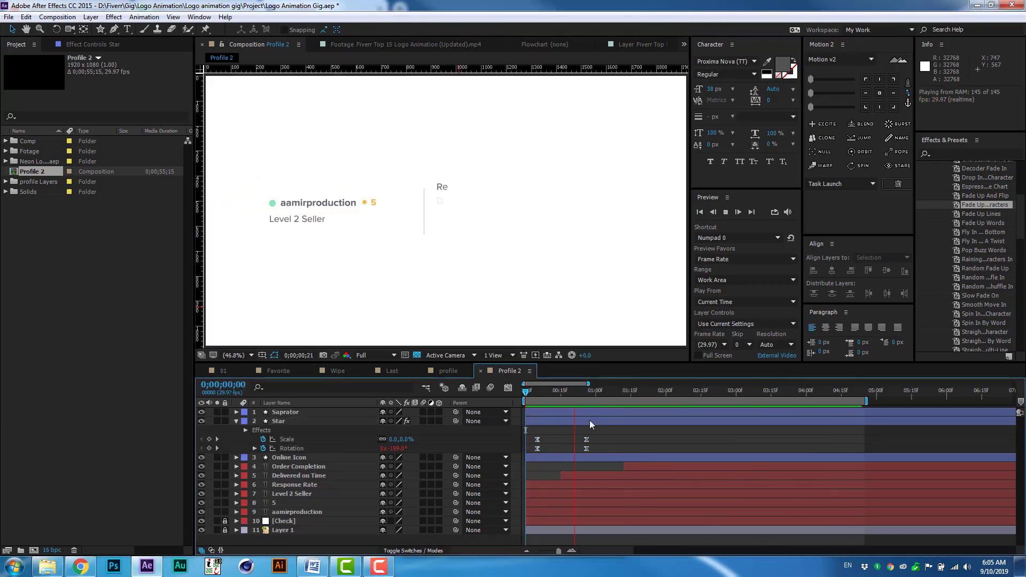
- Apply the Stretch In Each Word preset to the aamirproduction name
{"action": "left_click", "coordinate": [291, 203]}
{"action": "scroll", "coordinate": [278, 199], "scroll_direction": "up", "scroll_amount": 2}
{"action": "scroll", "coordinate": [278, 200], "scroll_direction": "up", "scroll_amount": 2}
{"action": "left_click", "coordinate": [962, 154]}
{"action": "type", "text": "each"}
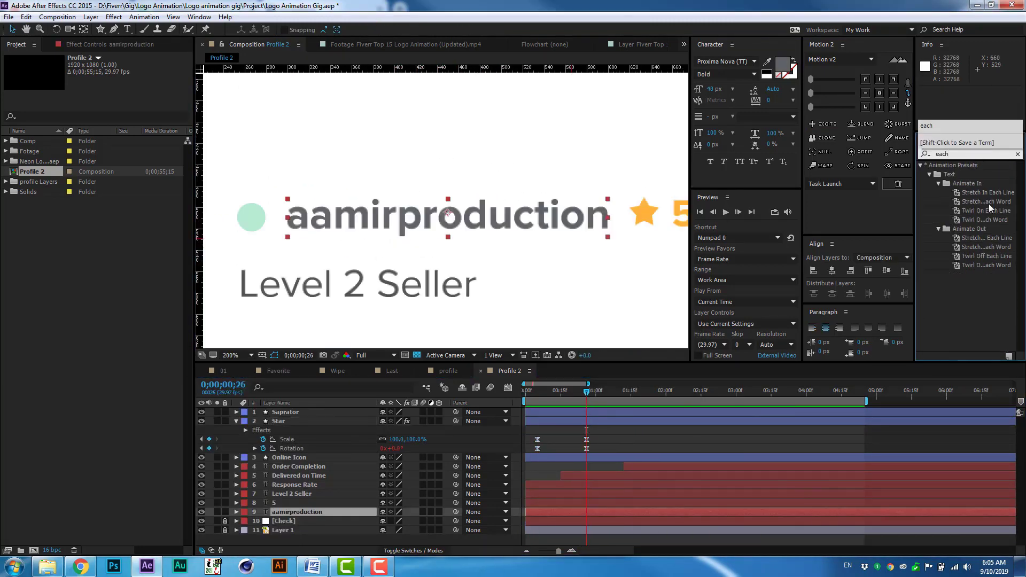
{"action": "double_click", "coordinate": [986, 202]}
- Apply Easy Ease to the name's Offset keyframes
{"action": "left_click_drag", "start_coordinate": [586, 390], "coordinate": [621, 390]}
{"action": "key", "text": "u"}
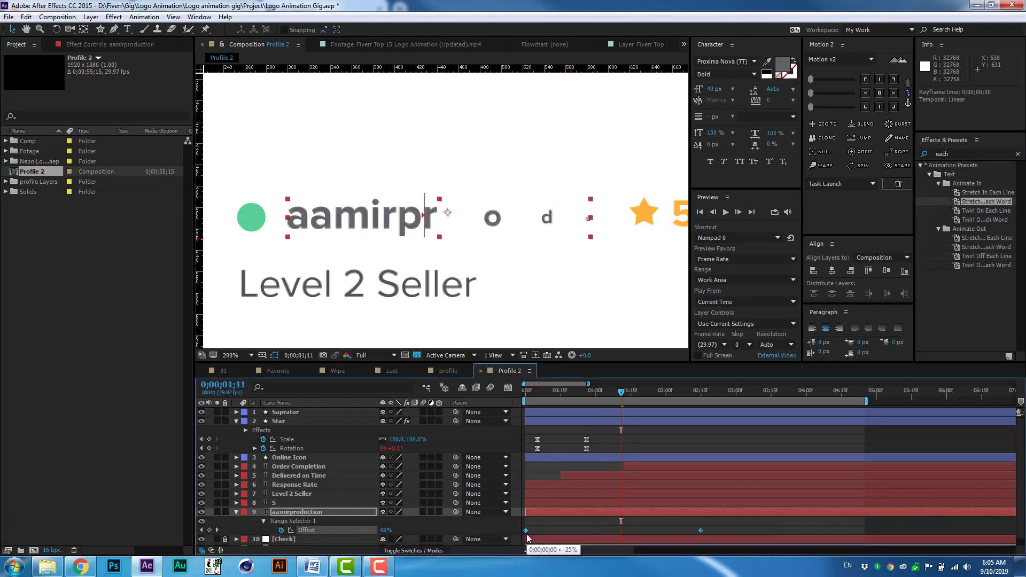
{"action": "right_click", "coordinate": [527, 533]}
{"action": "mouse_move", "coordinate": [596, 525]}
{"action": "left_click", "coordinate": [691, 454]}
- Lengthen the ease on both Offset keyframes in the speed graph and preview
{"action": "key", "text": "grave"}
{"action": "key", "text": "shift+F3"}
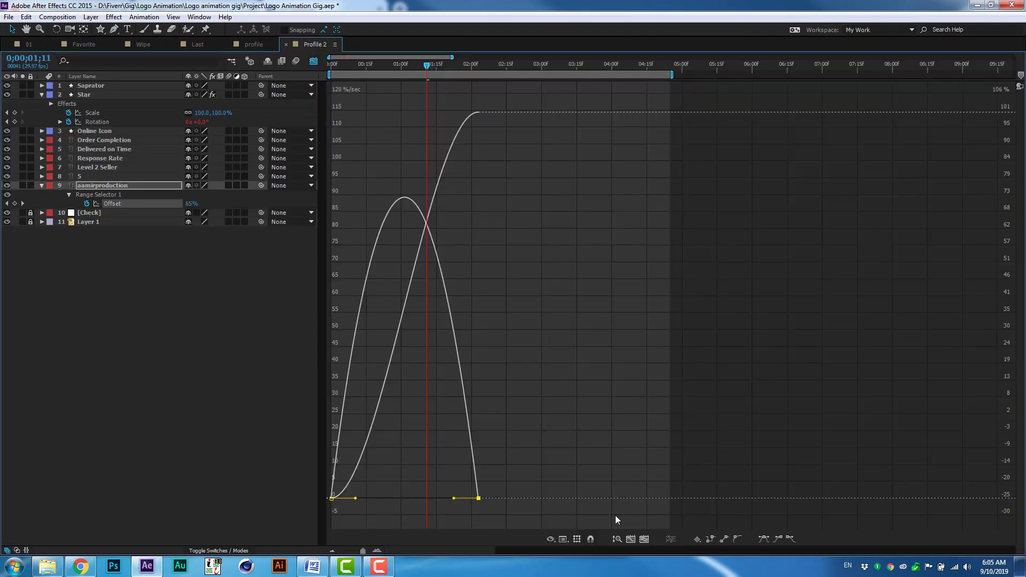
{"action": "left_click_drag", "start_coordinate": [454, 498], "coordinate": [784, 501]}
{"action": "left_click_drag", "start_coordinate": [355, 498], "coordinate": [643, 498]}
{"action": "key", "text": "grave"}
{"action": "key", "text": "shift+F3"}
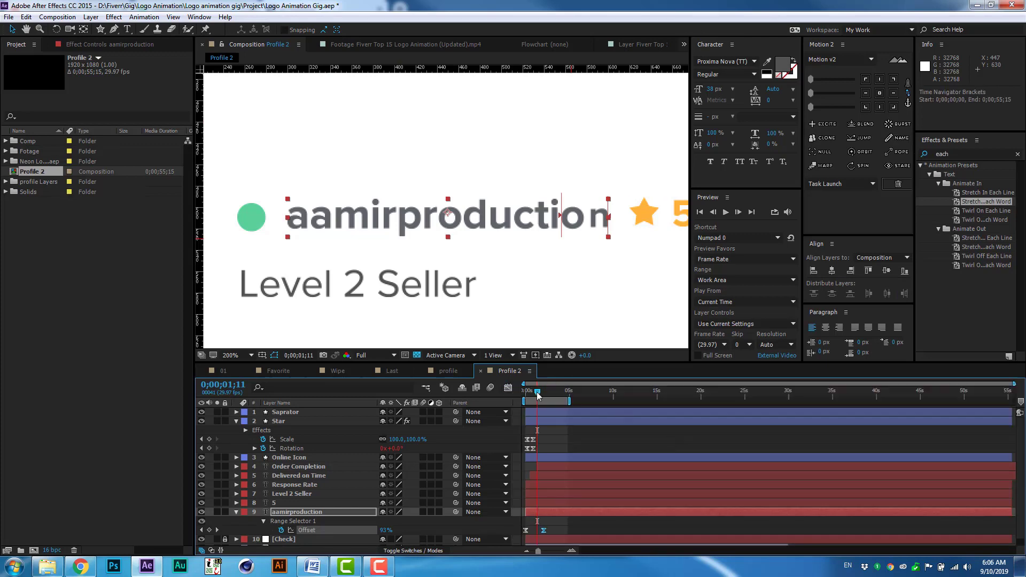
{"action": "left_click", "coordinate": [522, 394]}
{"action": "key", "text": "space"}
{"action": "key", "text": "shift+slash"}
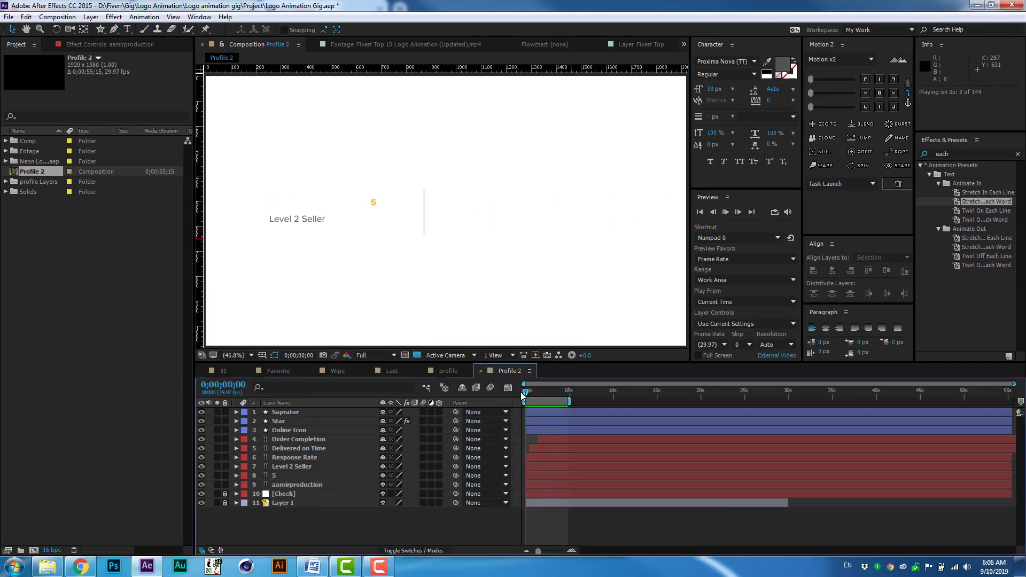
{"action": "key", "text": "period"}
{"action": "key", "text": "period"}
{"action": "key", "text": "period"}
- Try a fade-in preset on Level 2 Seller, then undo it and clear the search
{"action": "left_click", "coordinate": [328, 467]}
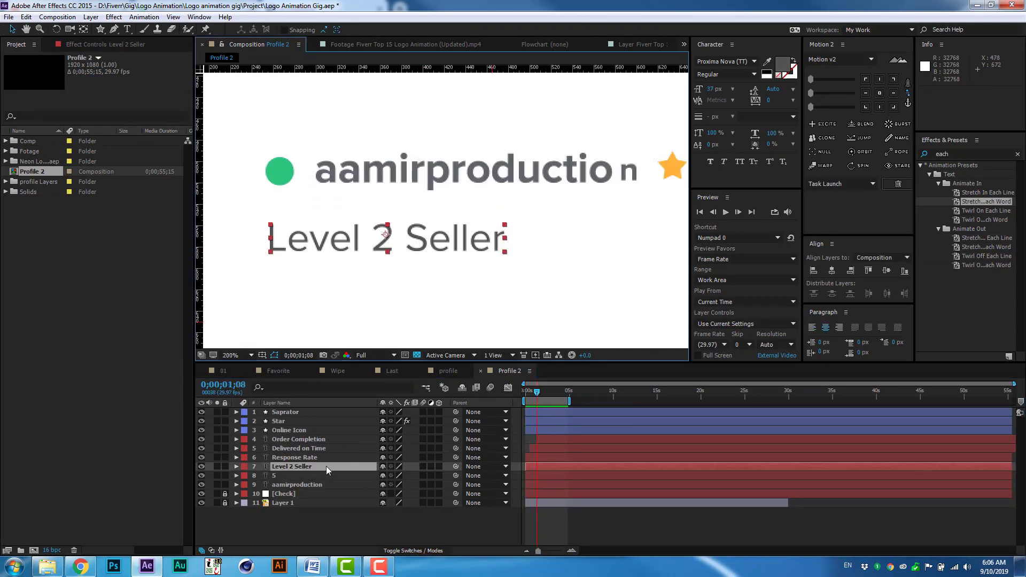
{"action": "double_click", "coordinate": [956, 154]}
{"action": "type", "text": "f"}
{"action": "double_click", "coordinate": [981, 220]}
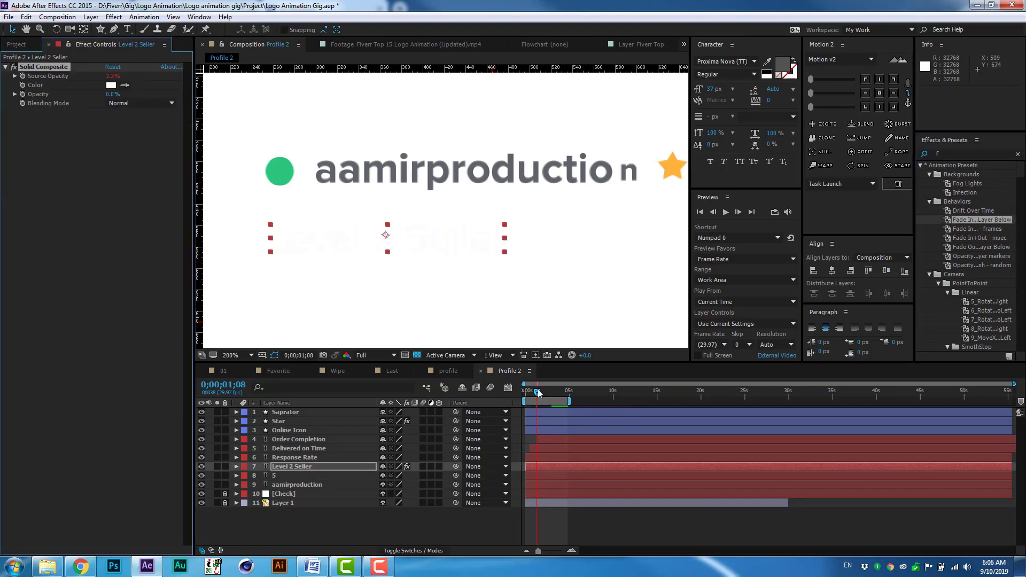
{"action": "left_click_drag", "start_coordinate": [538, 393], "coordinate": [612, 401]}
{"action": "key", "text": "ctrl+z"}
{"action": "left_click", "coordinate": [522, 395]}
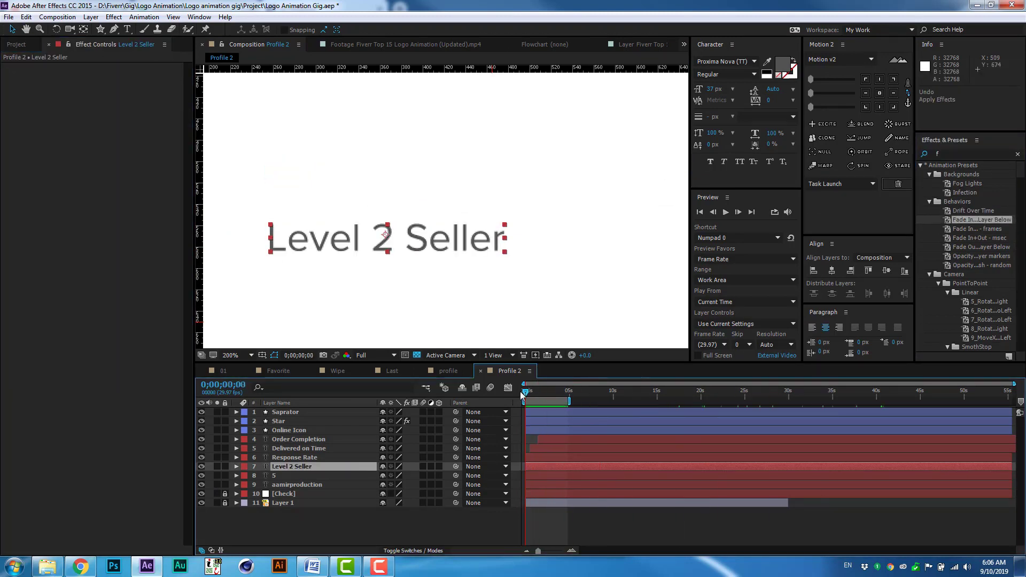
{"action": "left_click", "coordinate": [1018, 154]}
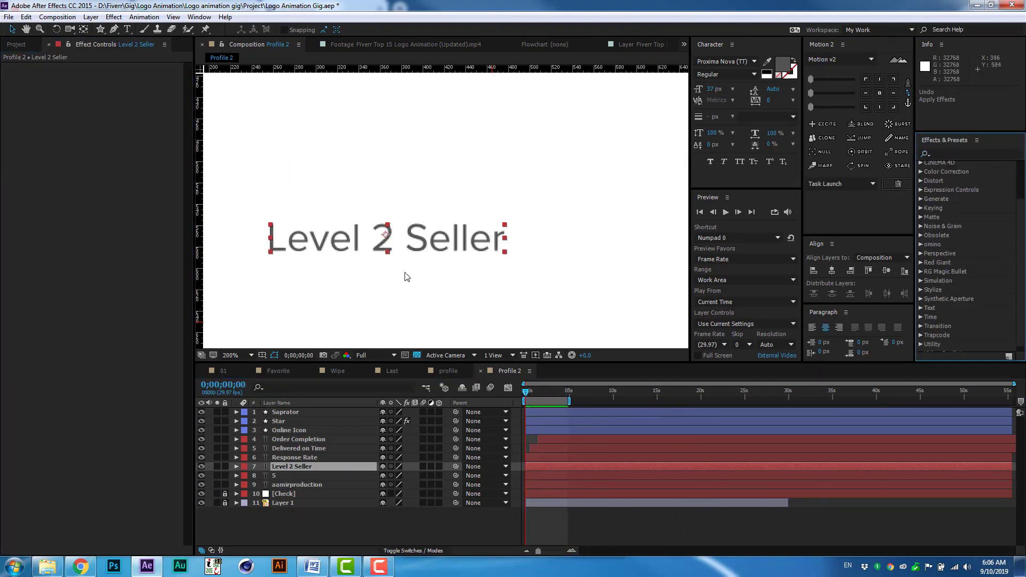
- Add an Opacity animator to Level 2 Seller and set Range Selector Start to 100%
{"action": "left_click", "coordinate": [448, 370]}
{"action": "left_click", "coordinate": [509, 370]}
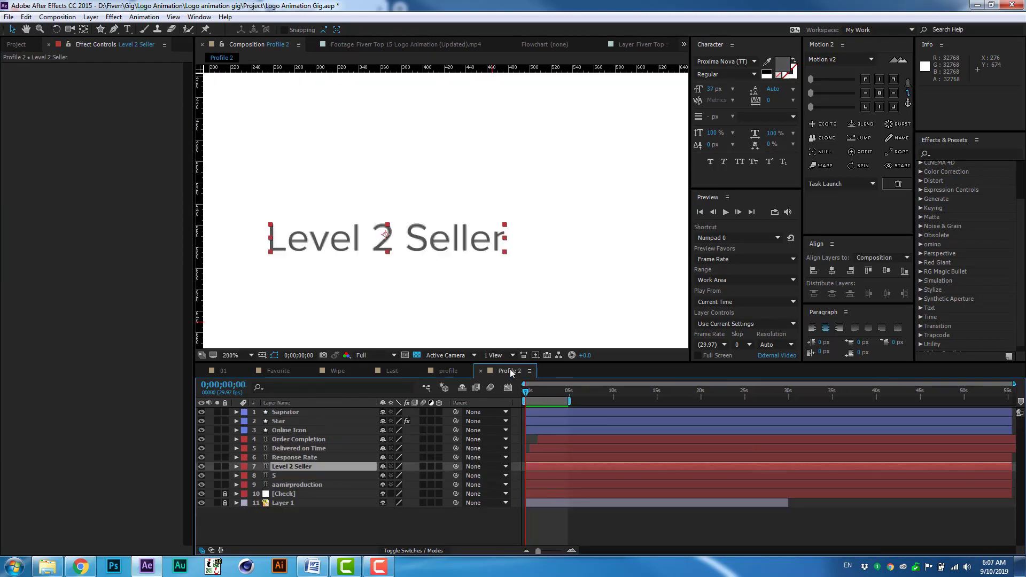
{"action": "key", "text": "grave"}
{"action": "left_click", "coordinate": [41, 139]}
{"action": "left_click", "coordinate": [249, 149]}
{"action": "left_click", "coordinate": [270, 229]}
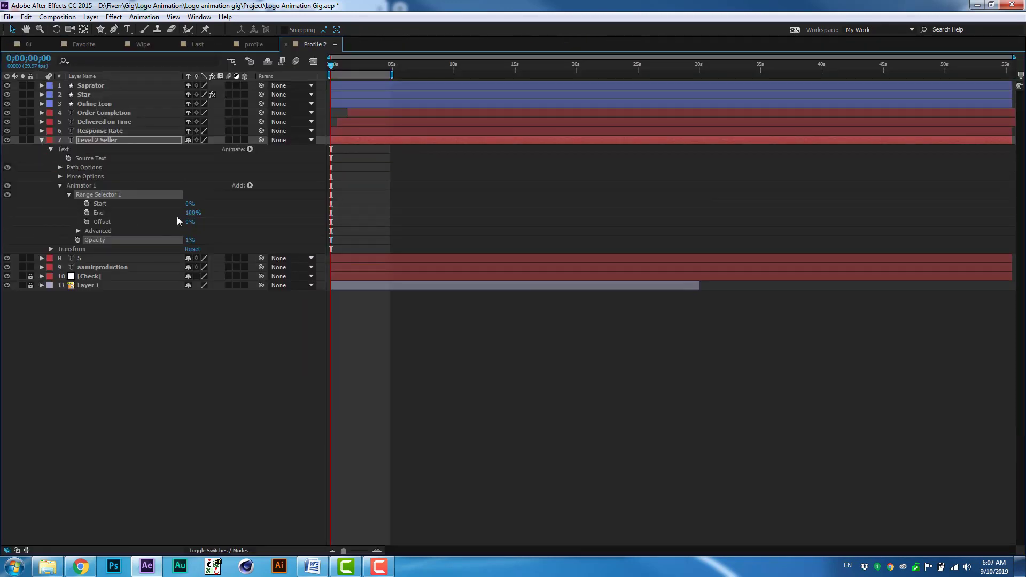
{"action": "left_click_drag", "start_coordinate": [190, 203], "coordinate": [251, 207]}
- Easy-ease the Start keyframes, lengthen their influence in the graph, and preview from the start
{"action": "key", "text": "grave"}
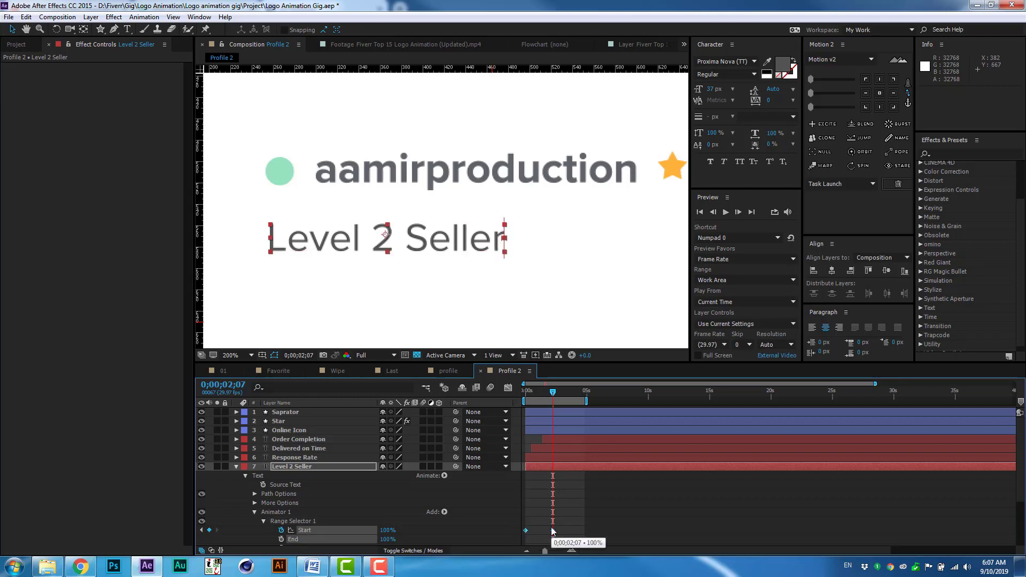
{"action": "key", "text": "grave"}
{"action": "right_click", "coordinate": [371, 204]}
{"action": "left_click", "coordinate": [513, 362]}
{"action": "left_click", "coordinate": [313, 61]}
{"action": "left_click_drag", "start_coordinate": [909, 487], "coordinate": [628, 492]}
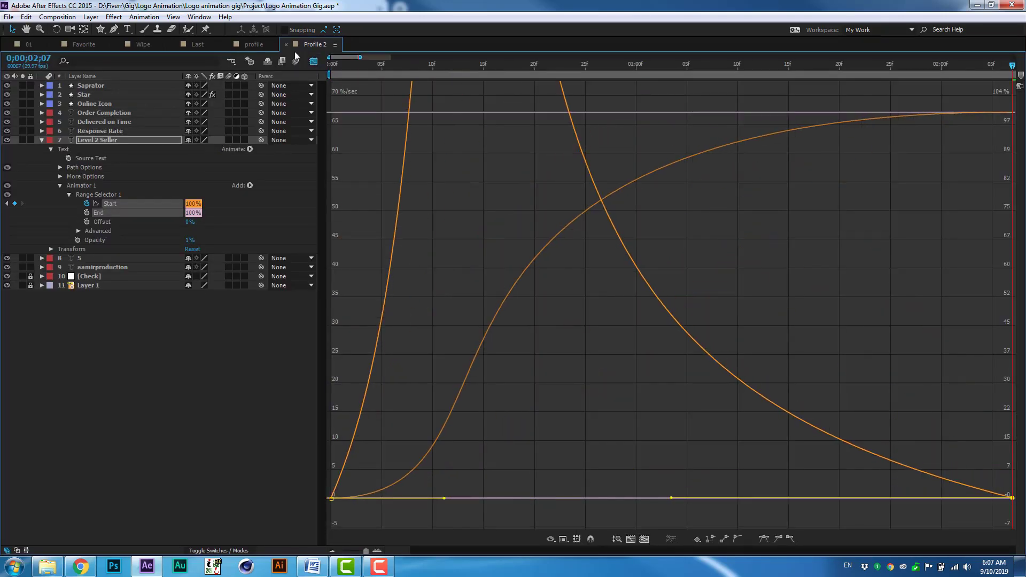
{"action": "left_click", "coordinate": [313, 60]}
{"action": "key", "text": "grave"}
{"action": "key", "text": "Home"}
{"action": "left_click", "coordinate": [242, 355]}
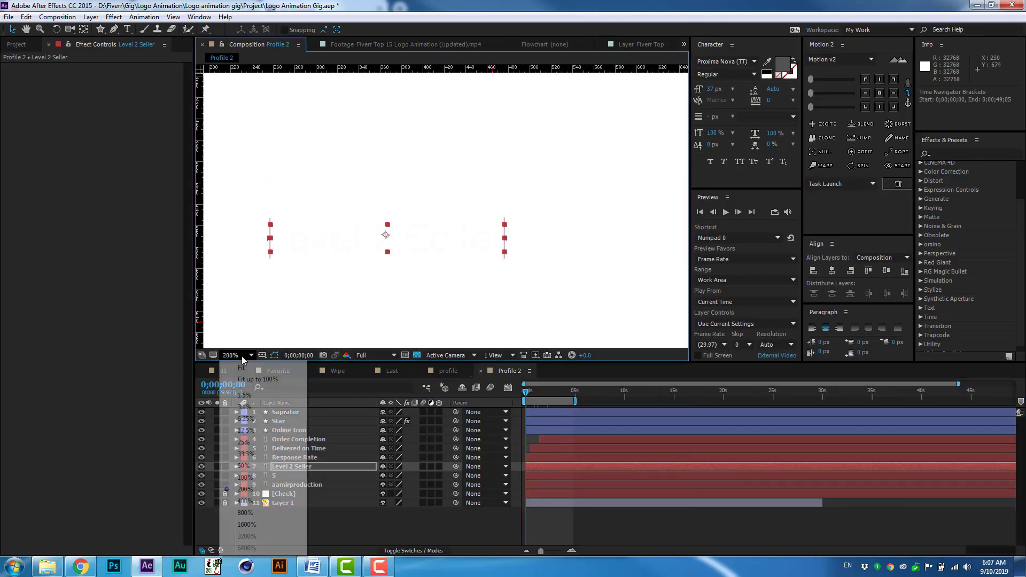
{"action": "left_click", "coordinate": [241, 368]}
{"action": "key", "text": "space"}
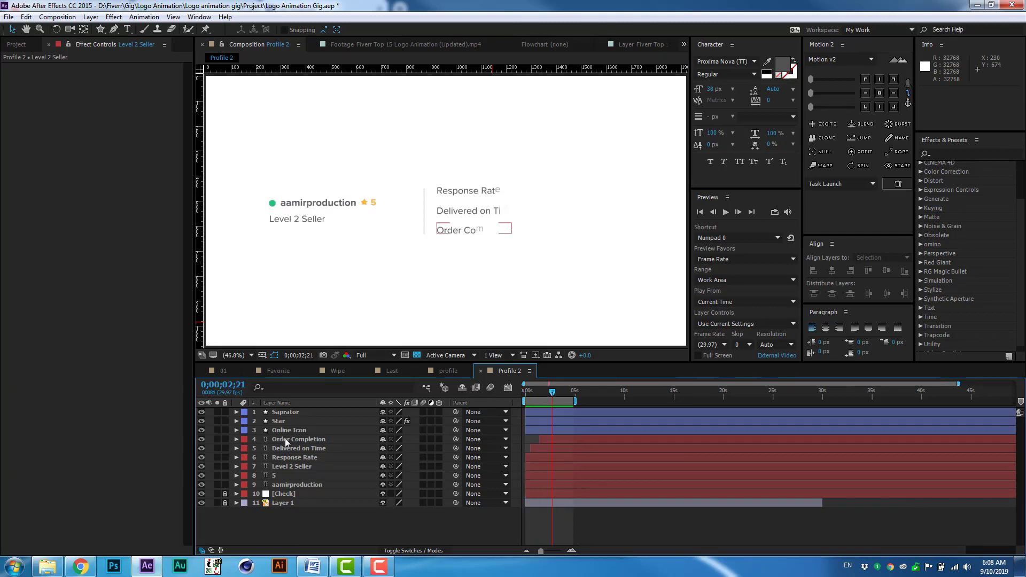
- Review the aamirproduction name's keyframes and replay the animation from the start
{"action": "left_click", "coordinate": [321, 484]}
{"action": "key", "text": "u"}
{"action": "key", "text": "Home"}
{"action": "key", "text": "space"}
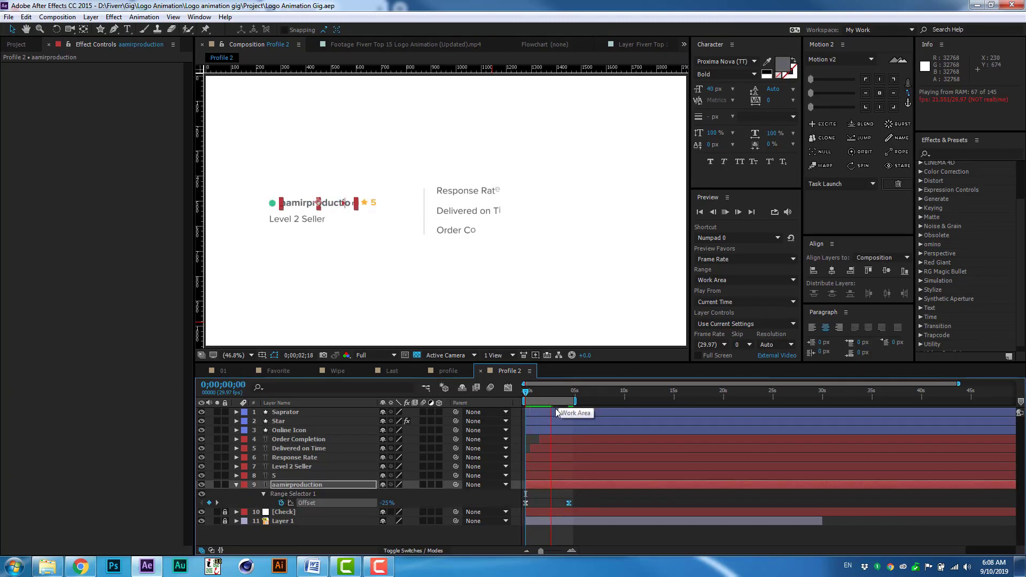
{"action": "left_click", "coordinate": [517, 529]}
- Apply easing to the 5 rating's Opacity keyframes
{"action": "left_click", "coordinate": [293, 476]}
{"action": "key", "text": "t"}
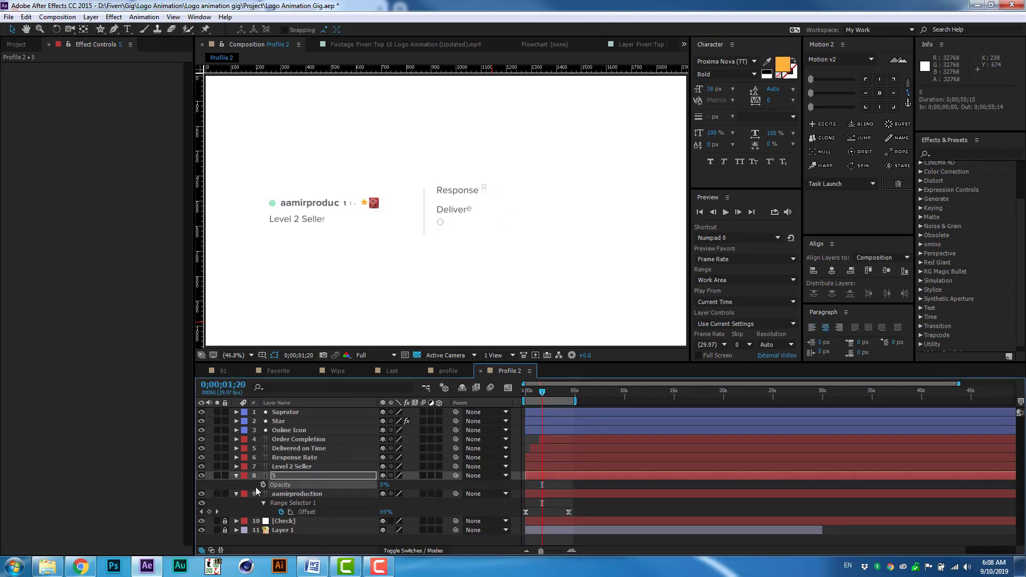
{"action": "right_click", "coordinate": [552, 485]}
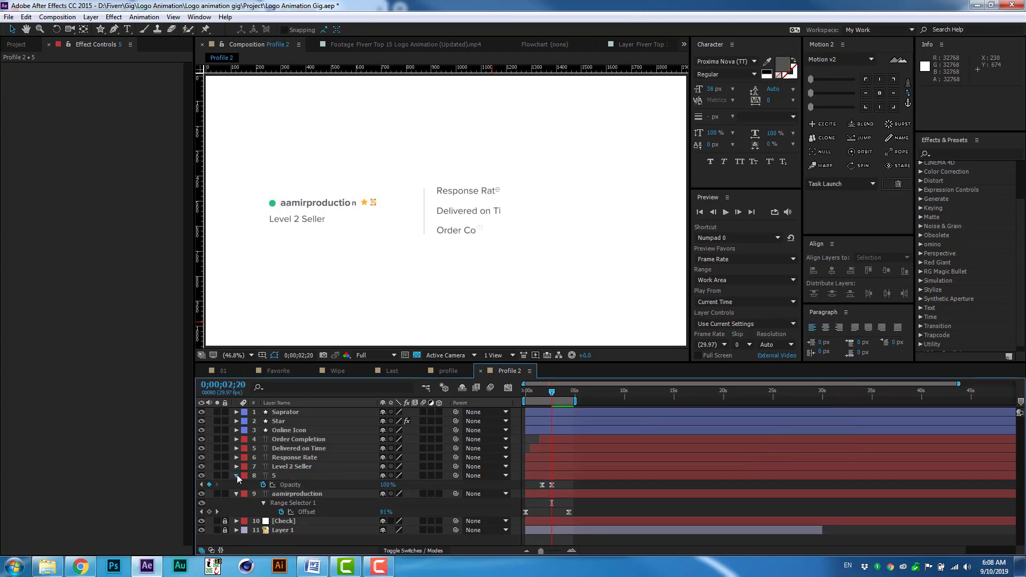
{"action": "left_click", "coordinate": [529, 395]}
- Keyframe the Saprator line's vertical scale up from 0 with Easy Ease and preview
{"action": "left_click", "coordinate": [422, 229]}
{"action": "scroll", "coordinate": [458, 225], "scroll_direction": "up", "scroll_amount": 4}
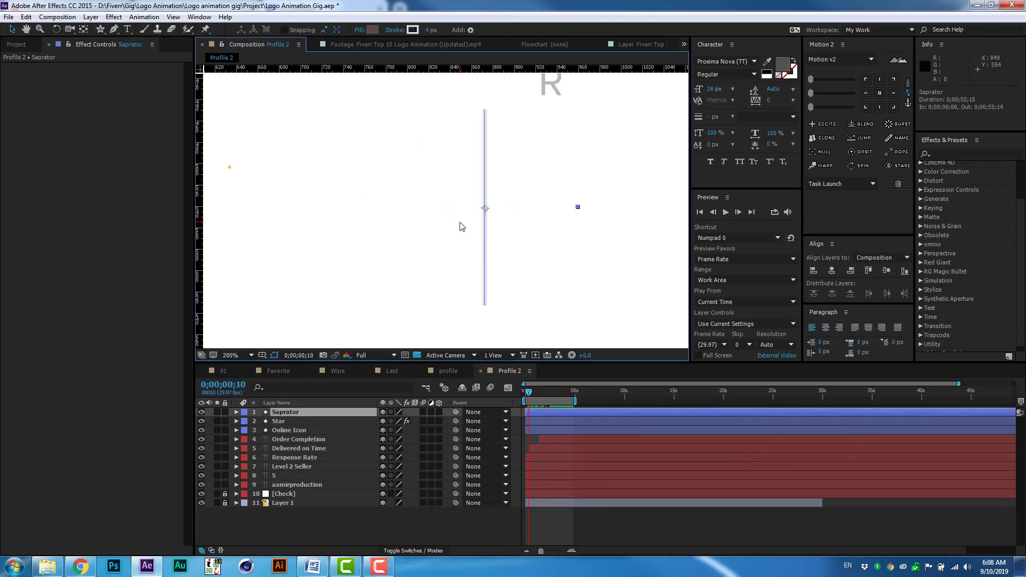
{"action": "key", "text": "s"}
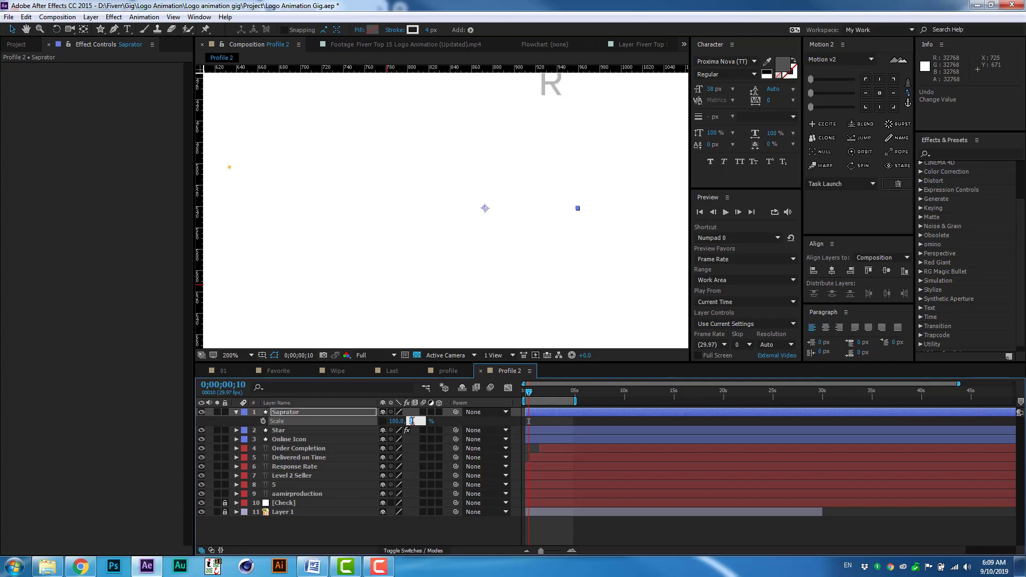
{"action": "type", "text": "0"}
{"action": "left_click", "coordinate": [552, 395]}
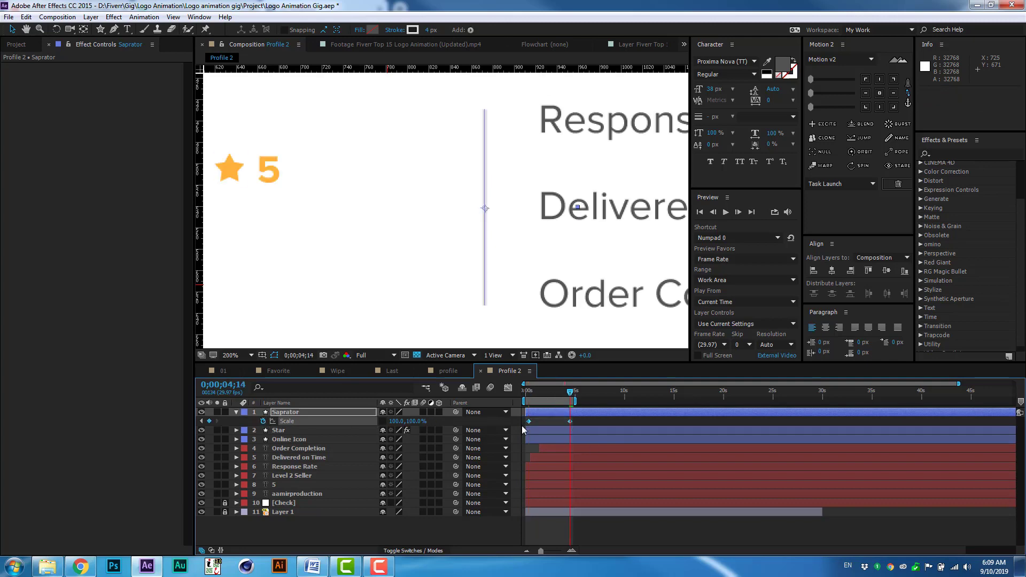
{"action": "key", "text": "F9"}
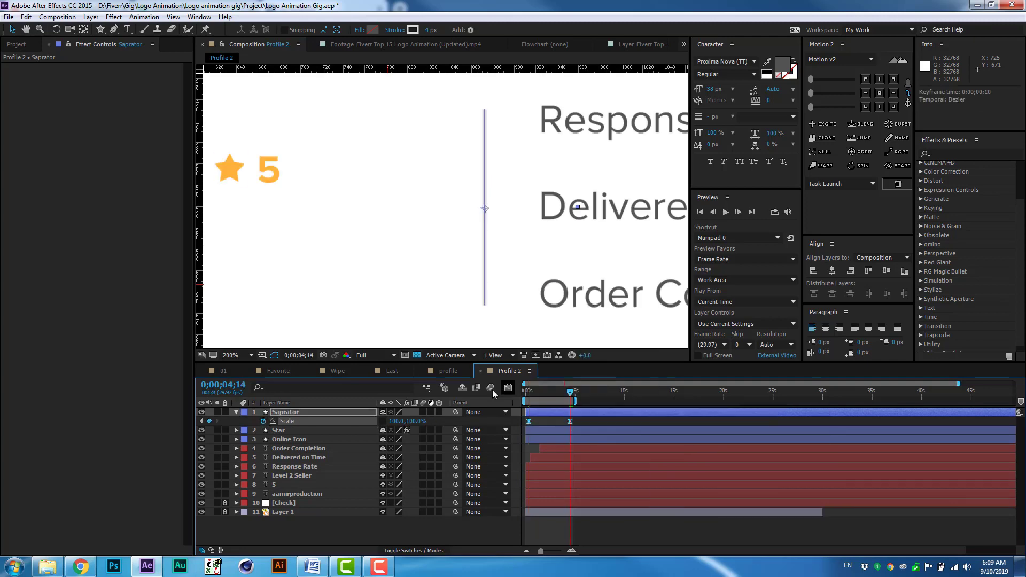
{"action": "key", "text": "shift+/"}
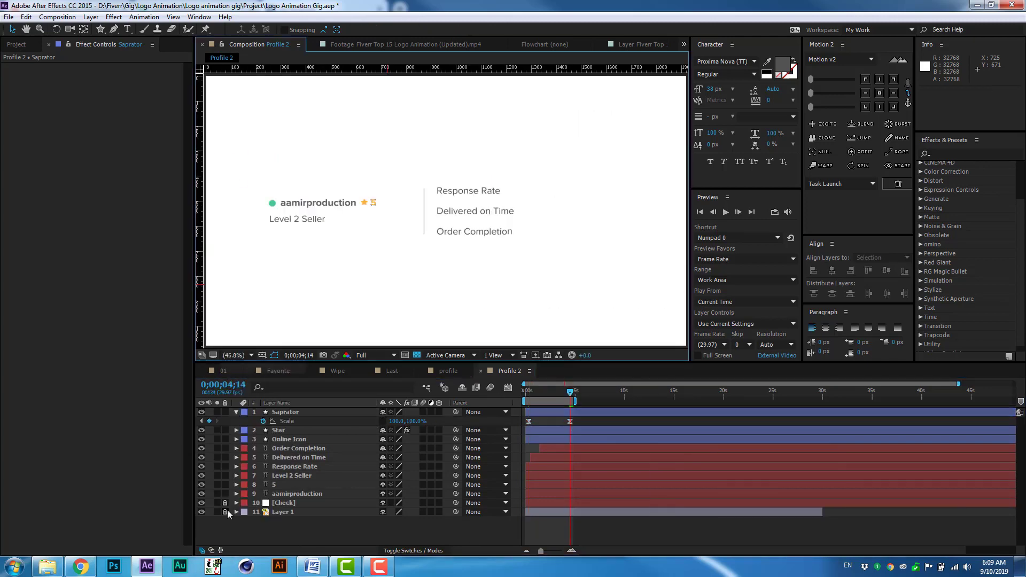
{"action": "key", "text": "Home"}
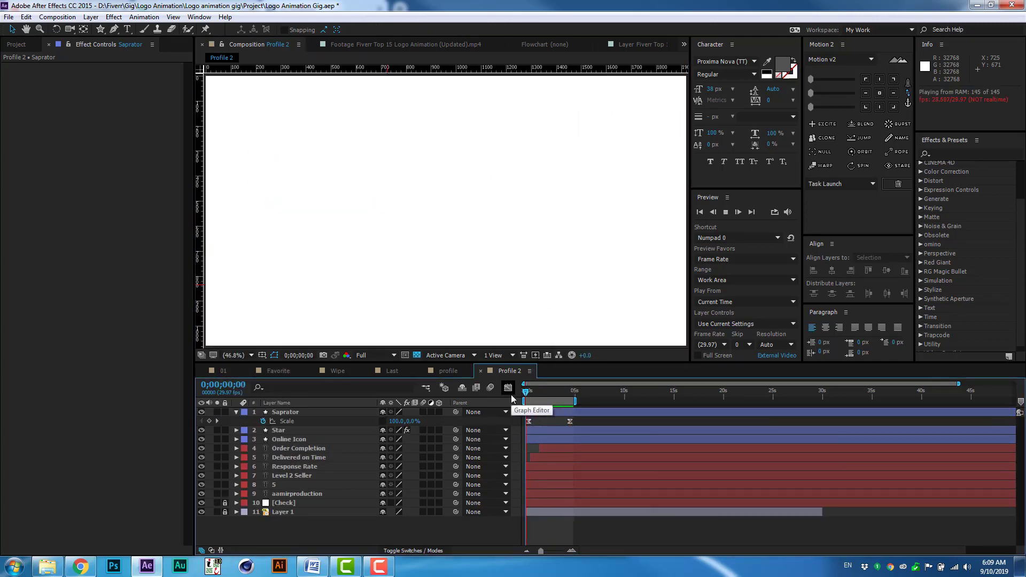
- Hide the [Check] layer and draw a path across the top green bar
{"action": "left_click", "coordinate": [201, 503]}
{"action": "scroll", "coordinate": [422, 236], "scroll_direction": "up", "scroll_amount": 3}
{"action": "key", "text": "g"}
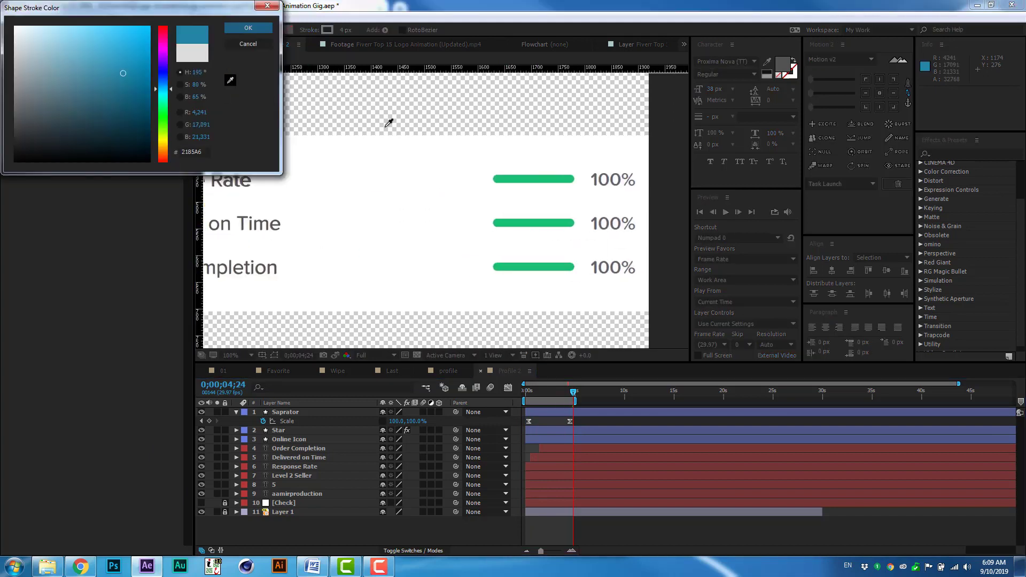
{"action": "scroll", "coordinate": [465, 187], "scroll_direction": "up", "scroll_amount": 1}
{"action": "left_click", "coordinate": [328, 174]}
{"action": "left_click", "coordinate": [476, 175]}
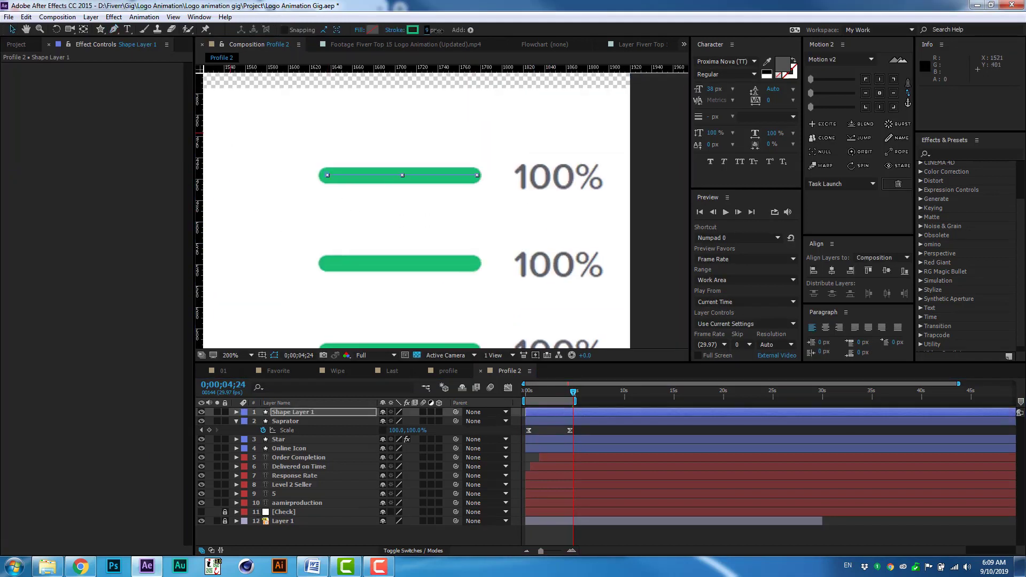
{"action": "scroll", "coordinate": [433, 159], "scroll_direction": "up", "scroll_amount": 1}
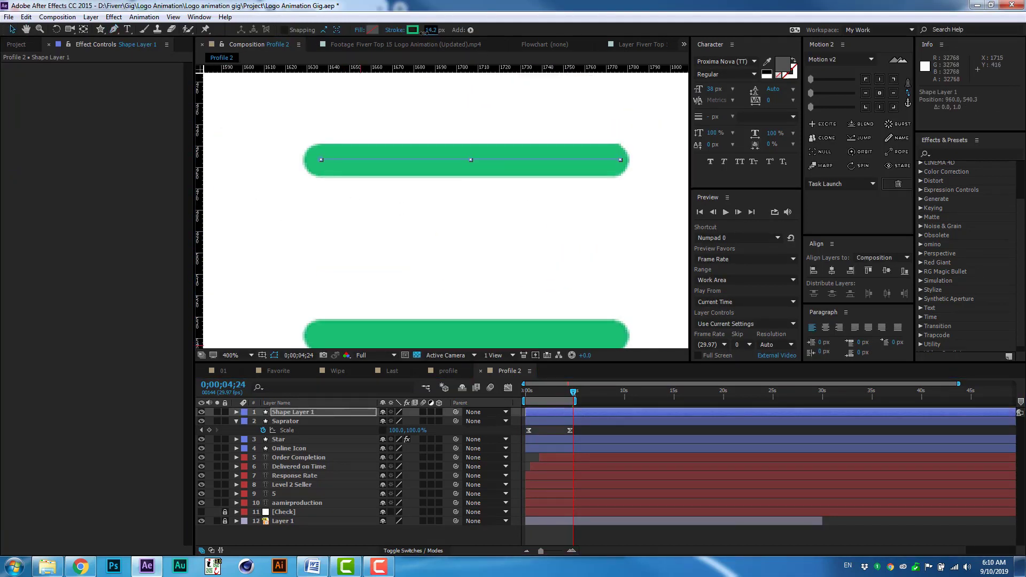
- Name the shape layer Line 1 and set its stroke's Line Cap to Round Cap
{"action": "left_click", "coordinate": [294, 413]}
{"action": "key", "text": "Return"}
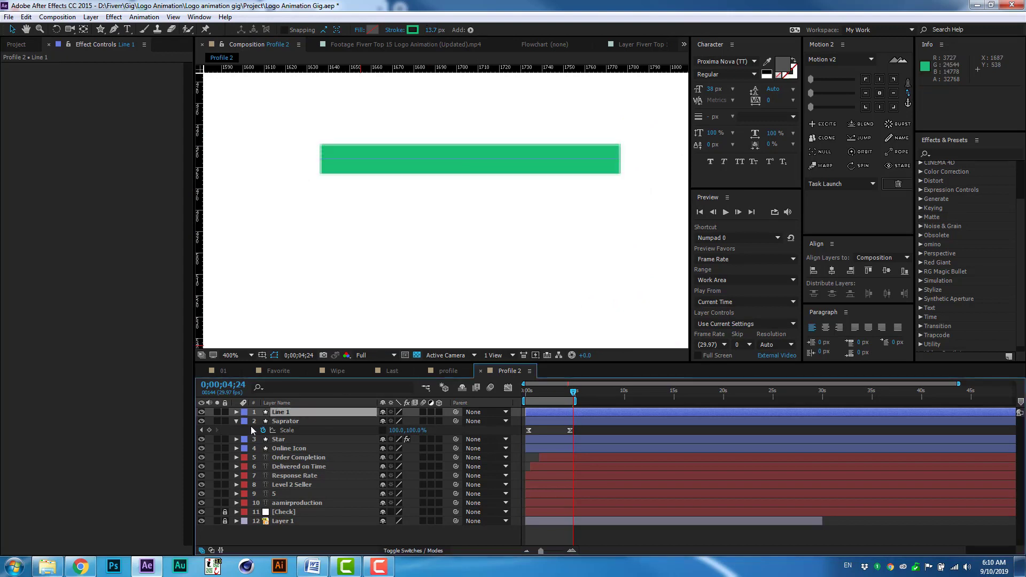
{"action": "left_click", "coordinate": [236, 412]}
{"action": "left_click", "coordinate": [445, 421]}
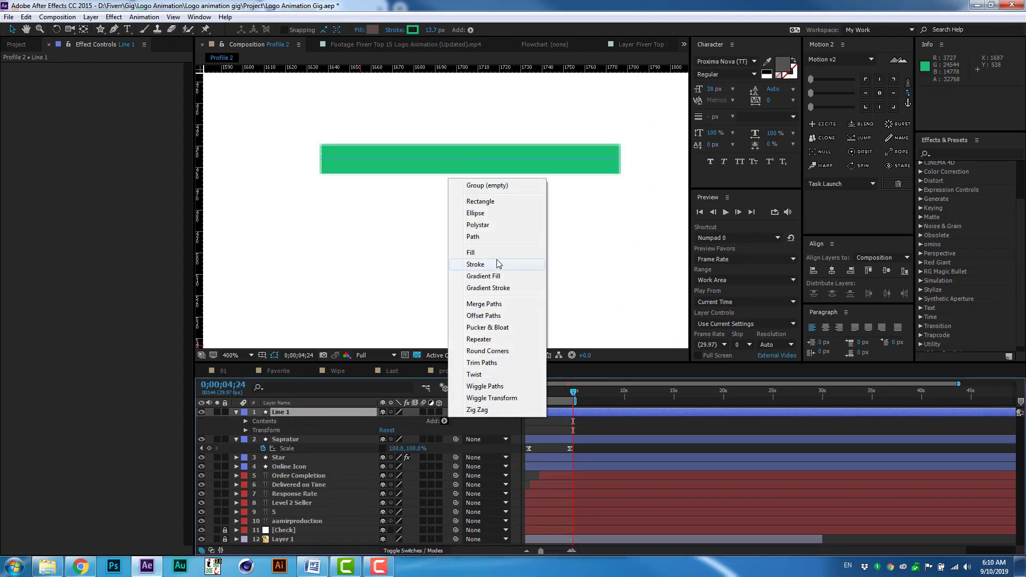
{"action": "left_click", "coordinate": [503, 373]}
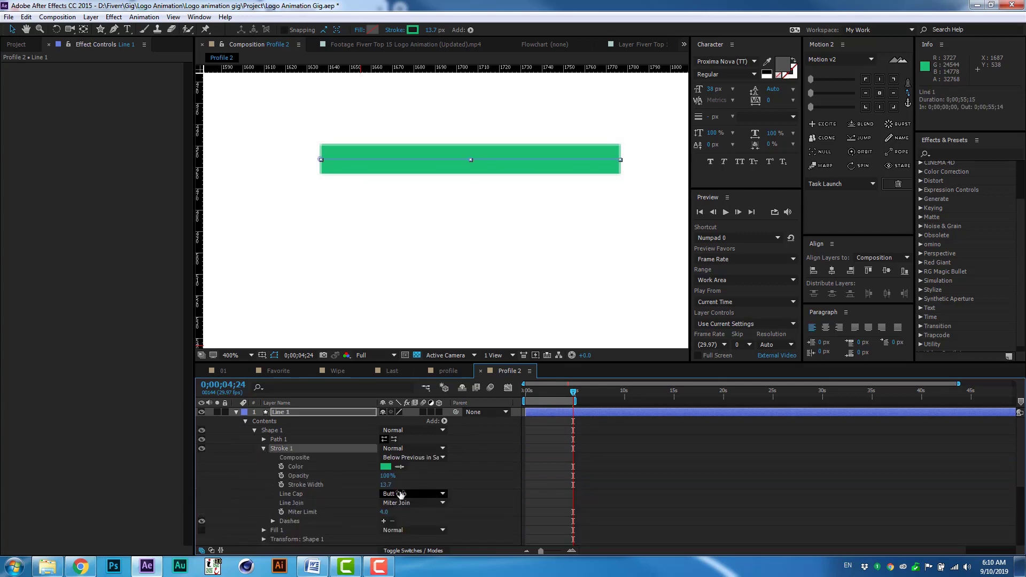
{"action": "left_click", "coordinate": [236, 412]}
- Add Trim Paths to Line 1 and keyframe its End from 0% to 100%
{"action": "key", "text": "grave"}
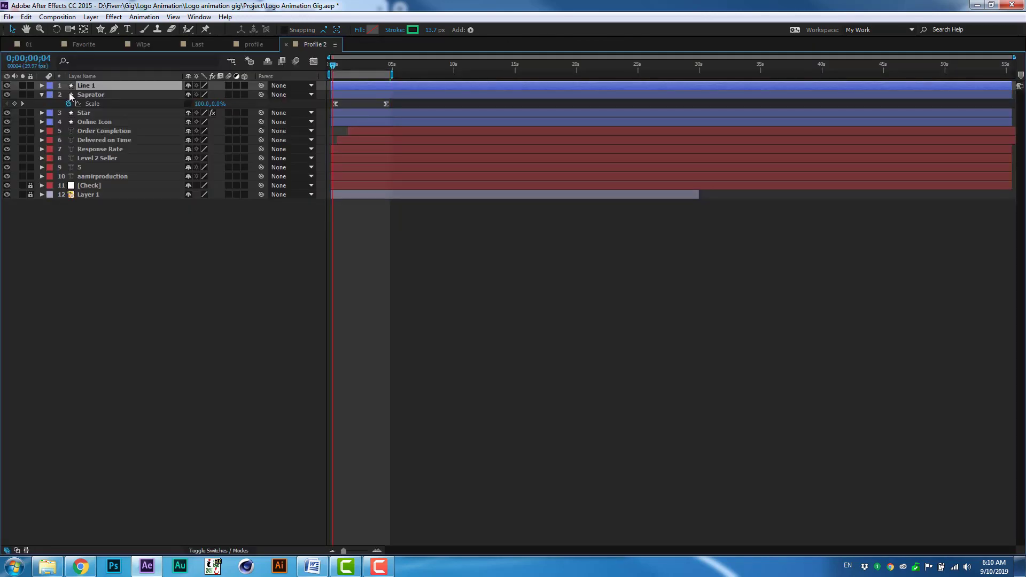
{"action": "left_click", "coordinate": [41, 86]}
{"action": "left_click", "coordinate": [250, 94]}
{"action": "left_click", "coordinate": [272, 264]}
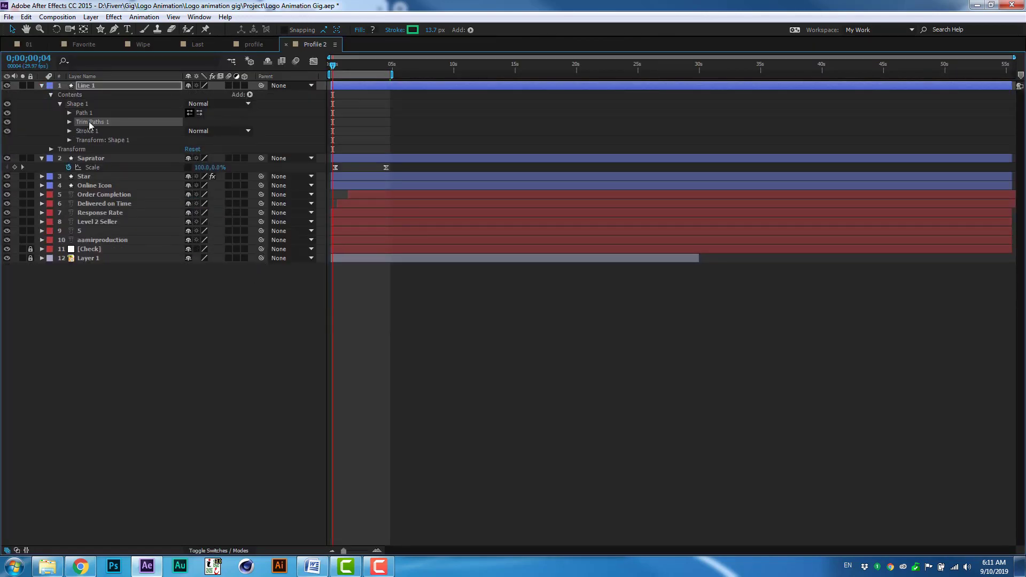
{"action": "left_click", "coordinate": [69, 122]}
{"action": "left_click_drag", "start_coordinate": [192, 140], "coordinate": [138, 139]}
- Ease the End keyframes in the Graph Editor, then return to the layer bars
{"action": "key", "text": "grave"}
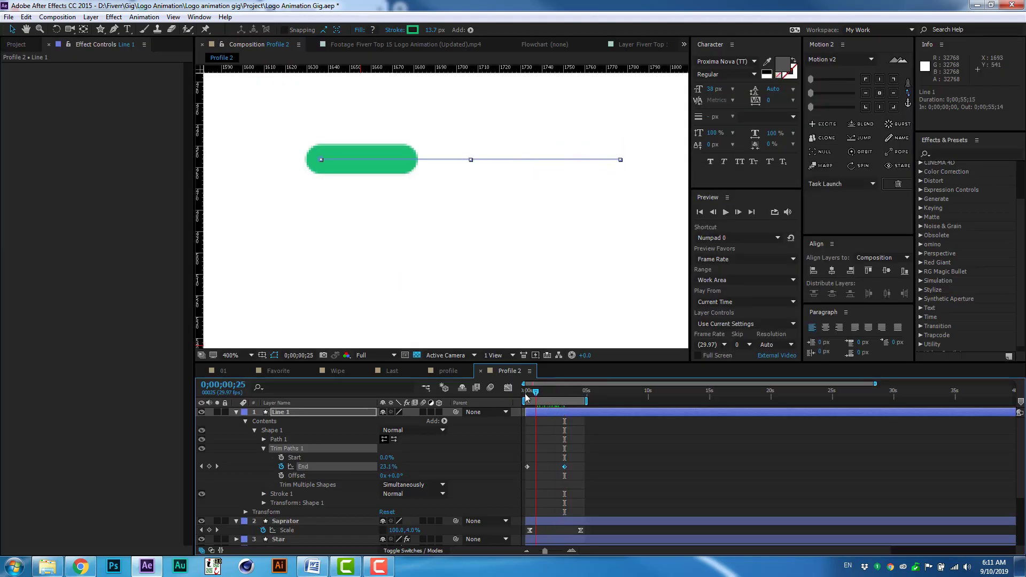
{"action": "key", "text": "Home"}
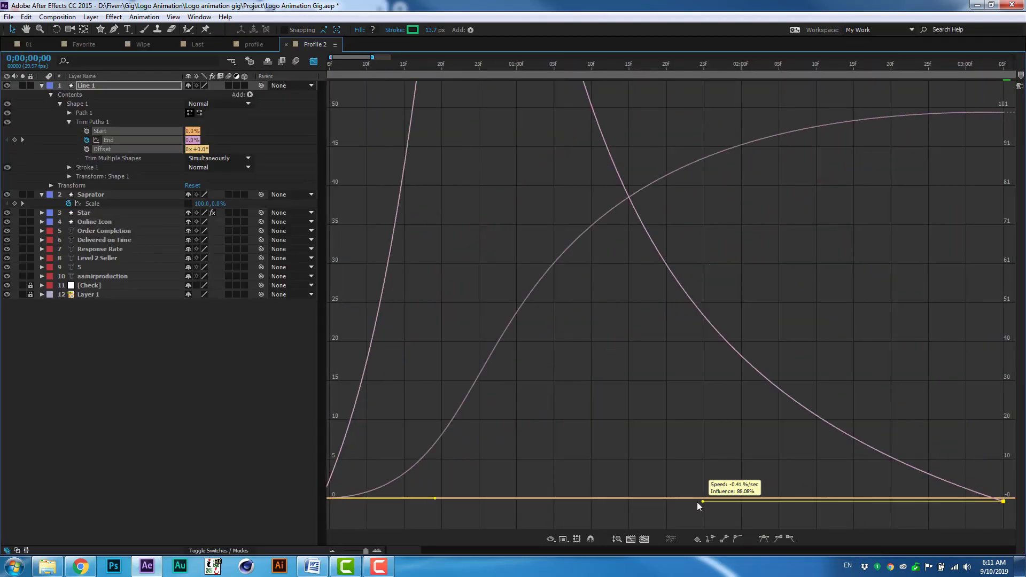
{"action": "key", "text": "grave"}
{"action": "key", "text": "ctrl+grave"}
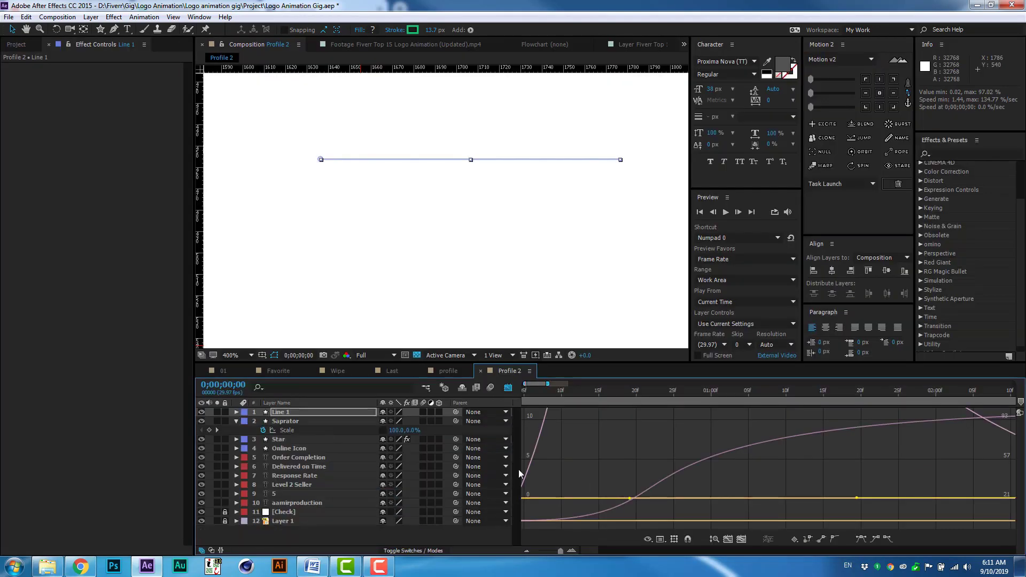
{"action": "key", "text": "shift+F3"}
- Duplicate Line 1 as Line 2 and align it beside Delivered on Time using a guide
{"action": "key", "text": "shift+slash"}
{"action": "left_click_drag", "start_coordinate": [526, 392], "coordinate": [530, 398]}
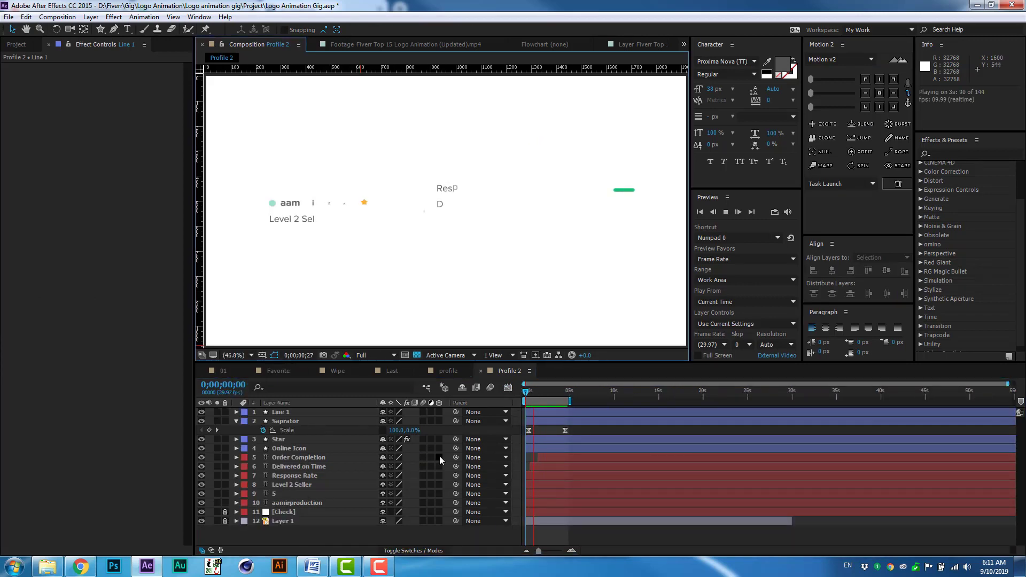
{"action": "left_click", "coordinate": [557, 412]}
{"action": "key", "text": "p"}
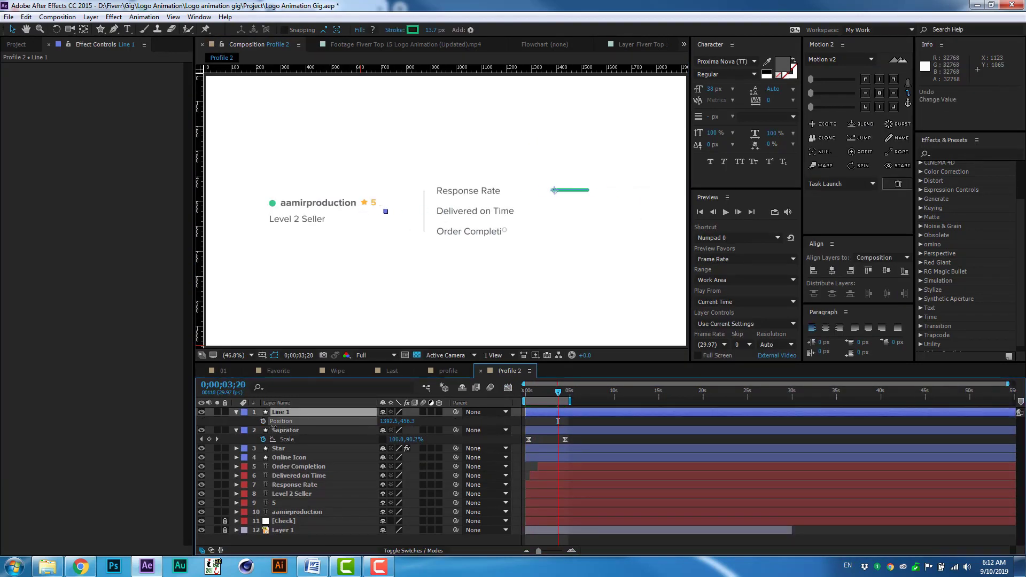
{"action": "key", "text": "ctrl+d"}
{"action": "left_click_drag", "start_coordinate": [374, 69], "coordinate": [570, 211]}
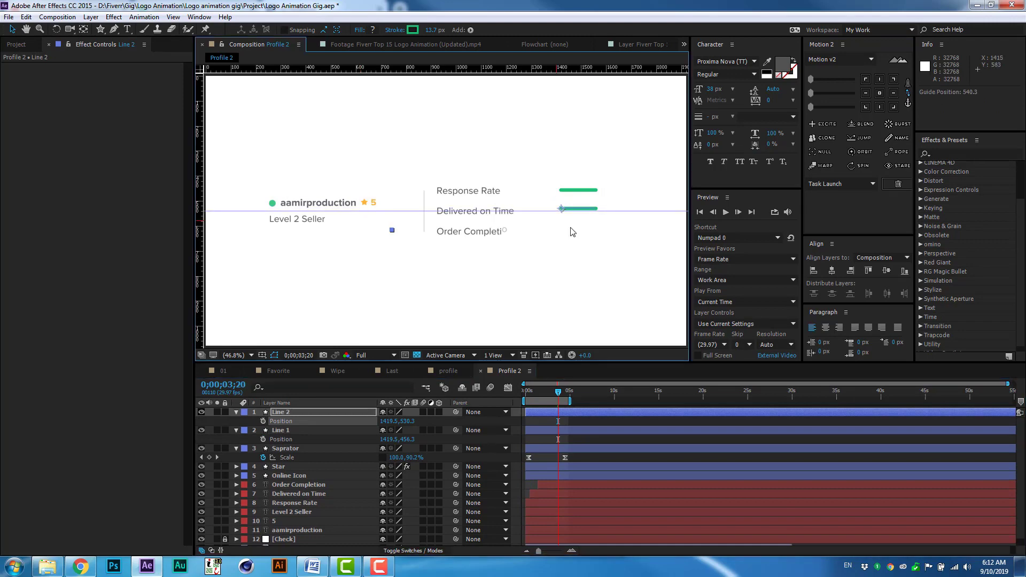
{"action": "scroll", "coordinate": [570, 213], "scroll_direction": "up", "scroll_amount": 3}
{"action": "scroll", "coordinate": [570, 214], "scroll_direction": "down", "scroll_amount": 1}
{"action": "left_click_drag", "start_coordinate": [408, 421], "coordinate": [456, 421]}
- Duplicate Line 2 as Line 3 beside Order Completion, remove the guide and hide the rulers
{"action": "key", "text": "ctrl+d"}
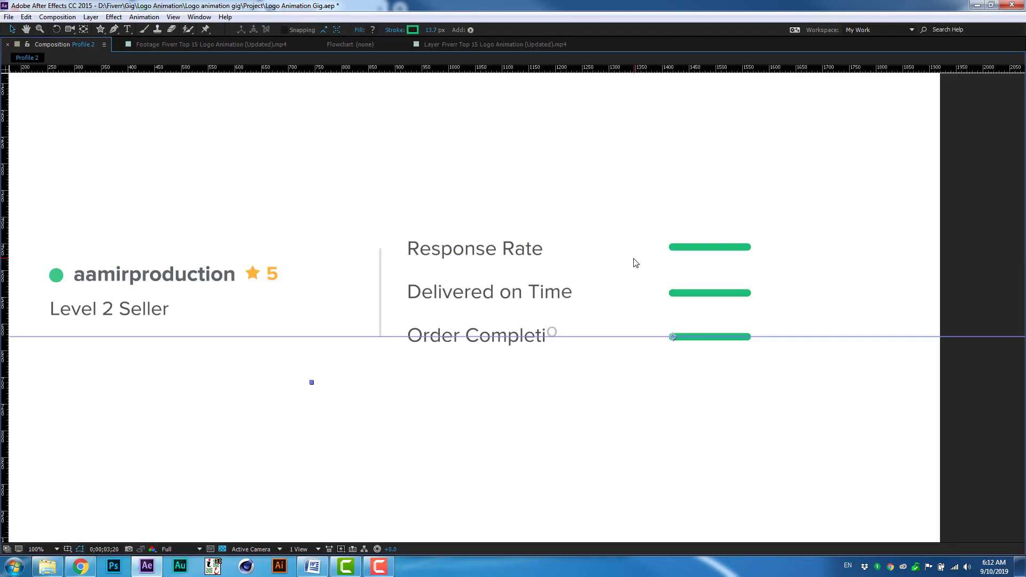
{"action": "key", "text": "shift+slash"}
{"action": "left_click_drag", "start_coordinate": [374, 231], "coordinate": [261, 75]}
{"action": "key", "text": "ctrl+r"}
{"action": "left_click", "coordinate": [528, 391]}
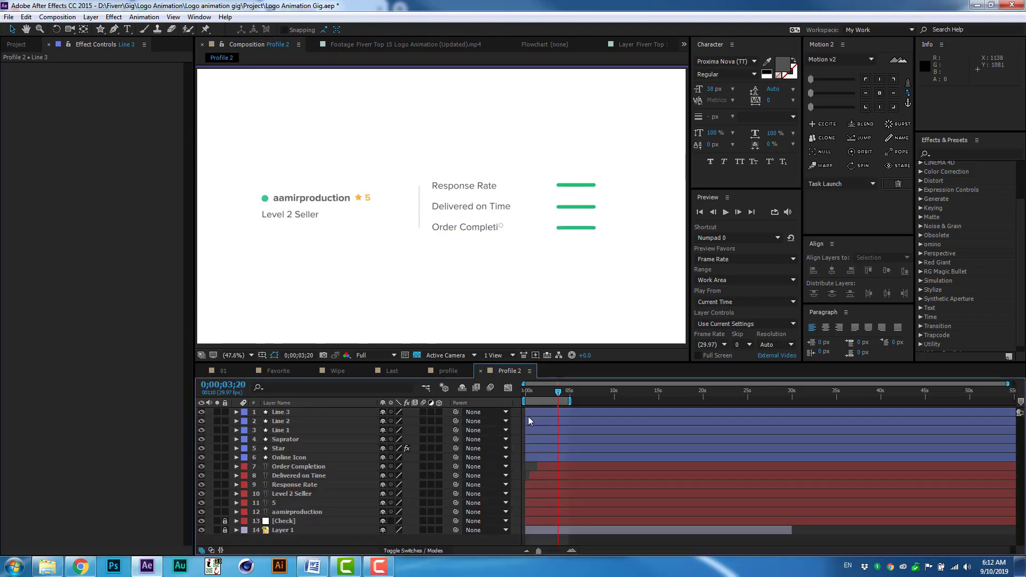
{"action": "key", "text": "space"}
- Offset Line 2 and Line 3 start times, save, and preview the staggered bars
{"action": "left_click", "coordinate": [541, 430]}
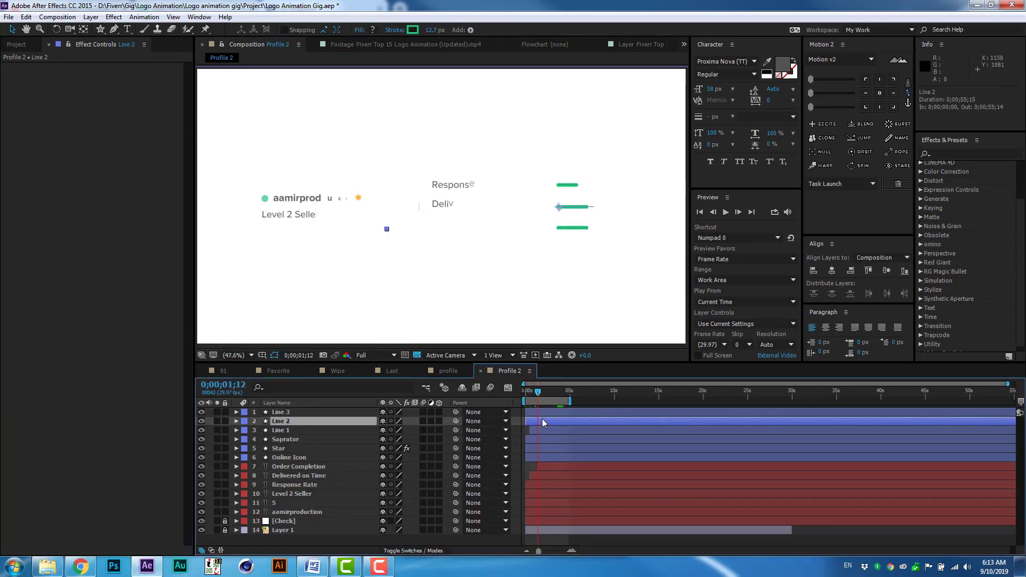
{"action": "key", "text": "Home"}
{"action": "left_click_drag", "start_coordinate": [529, 412], "coordinate": [595, 400]}
{"action": "key", "text": "ctrl+s"}
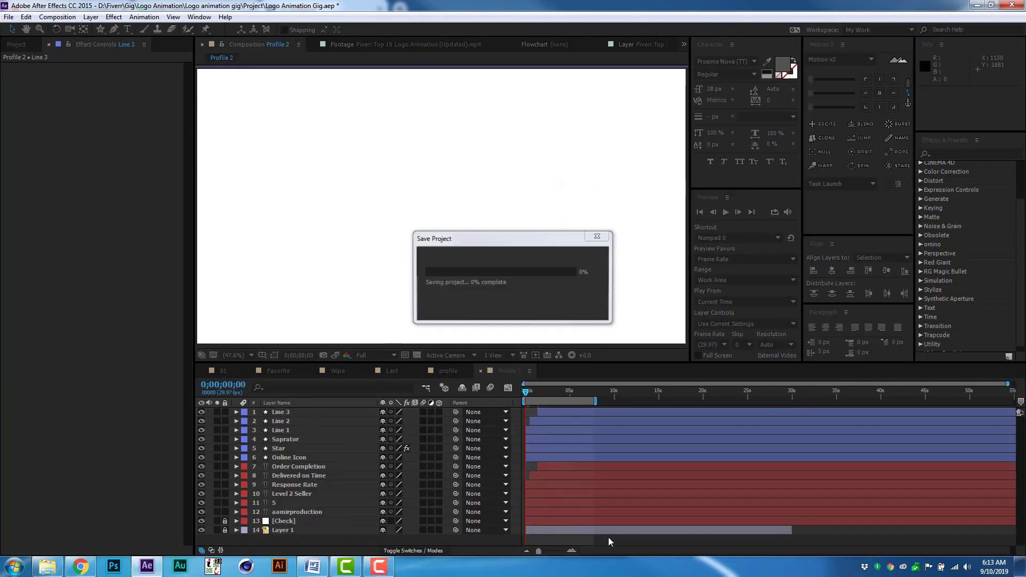
{"action": "key", "text": "space"}
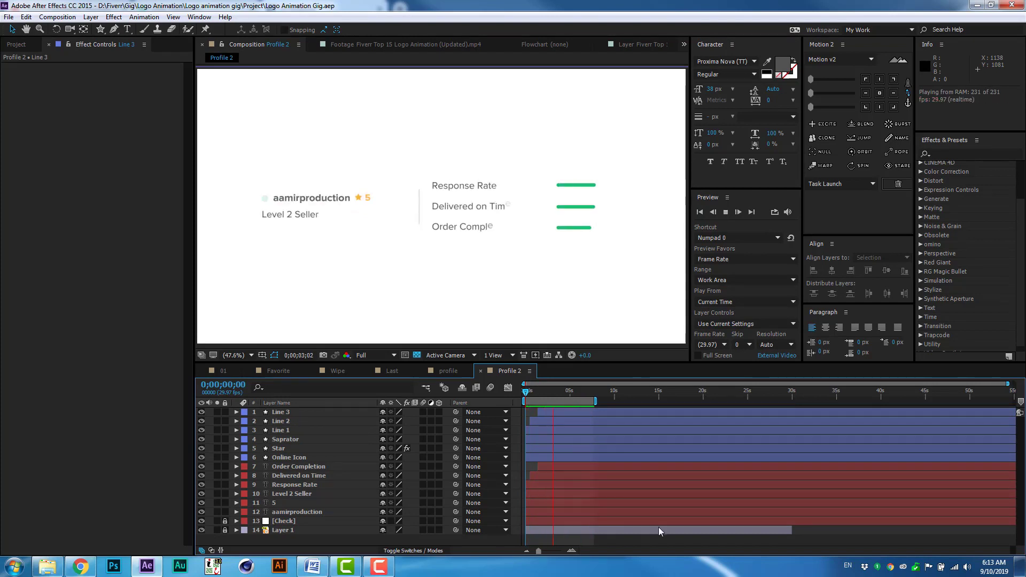
{"action": "key", "text": "space"}
- Create a text layer whose Source Text expression is Math.round(effect("Slider Control")("Slider"))+"%"
{"action": "key", "text": "ctrl+t"}
{"action": "left_click", "coordinate": [474, 170]}
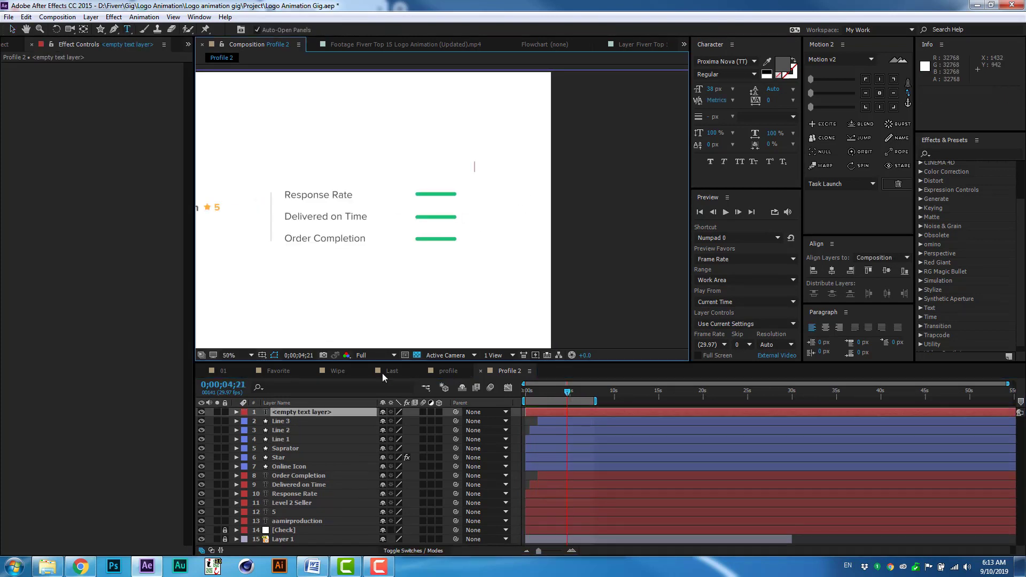
{"action": "left_click", "coordinate": [235, 412]}
{"action": "left_click", "coordinate": [245, 421]}
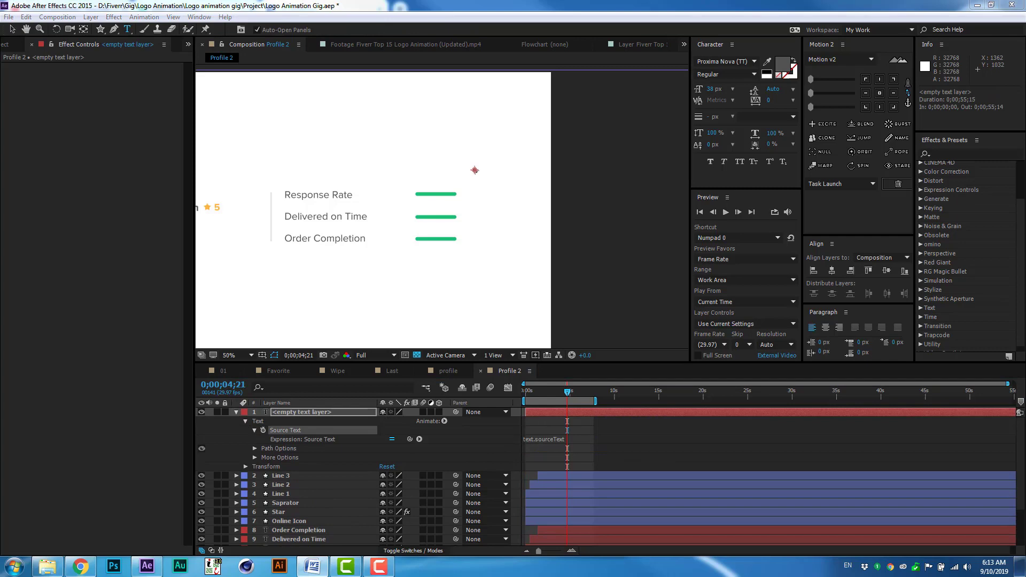
{"action": "left_click", "coordinate": [910, 439]}
{"action": "type", "text": "Math.round(effect(\"Slider Control\")(\"Slider\"))+\"%\""}
{"action": "key", "text": "KP_Enter"}
- Apply a Slider Control effect to the text layer, with Slider at 100
{"action": "key", "text": "ctrl+space"}
{"action": "type", "text": "slider"}
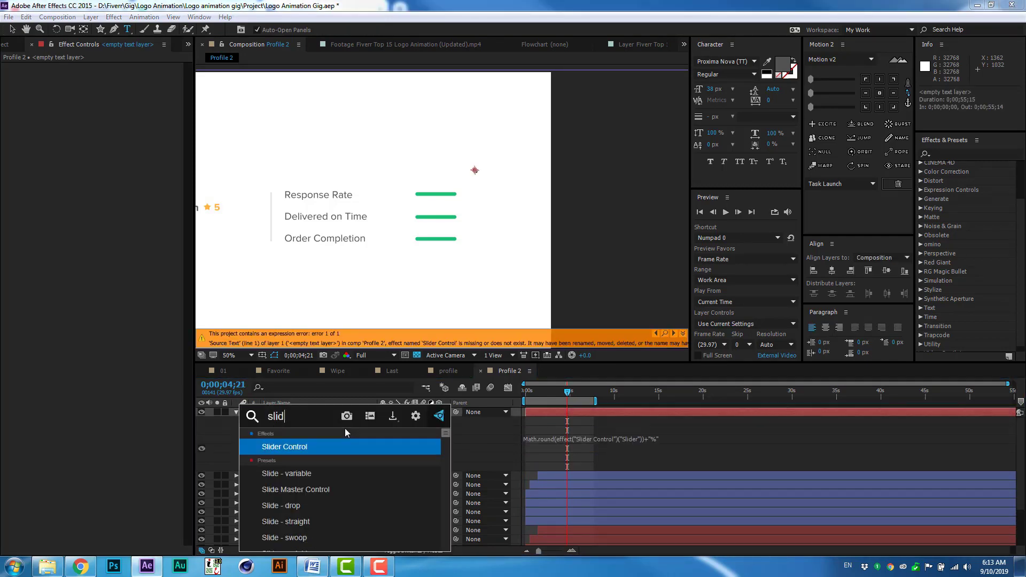
{"action": "key", "text": "Return"}
{"action": "key", "text": "u"}
{"action": "scroll", "coordinate": [671, 147], "scroll_direction": "up", "scroll_amount": 2}
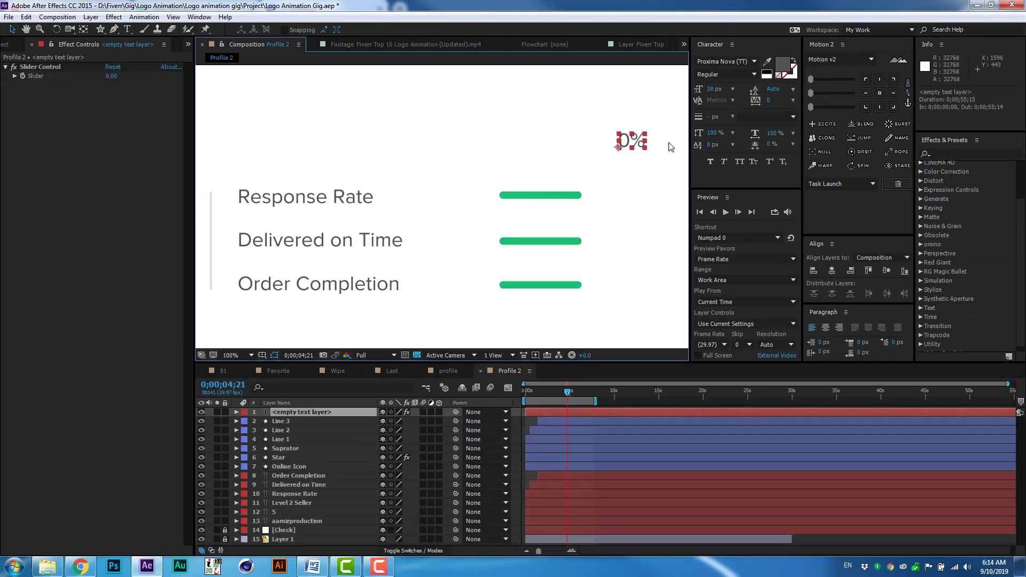
{"action": "scroll", "coordinate": [671, 194], "scroll_direction": "up", "scroll_amount": 3}
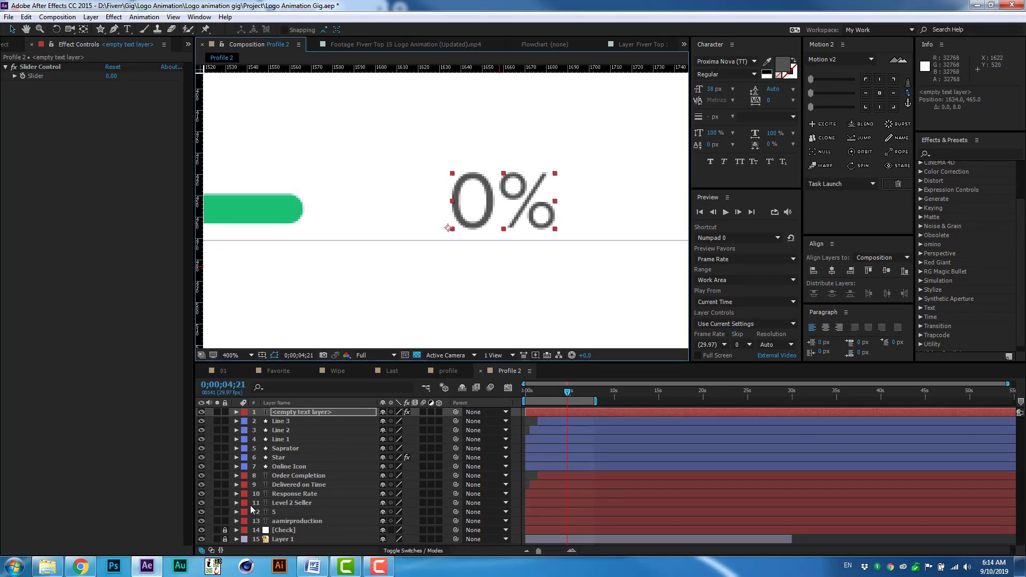
{"action": "scroll", "coordinate": [450, 210], "scroll_direction": "down", "scroll_amount": 1}
- Position the 100% counter, save, and rename its layer 0-100
{"action": "scroll", "coordinate": [614, 256], "scroll_direction": "up", "scroll_amount": 2}
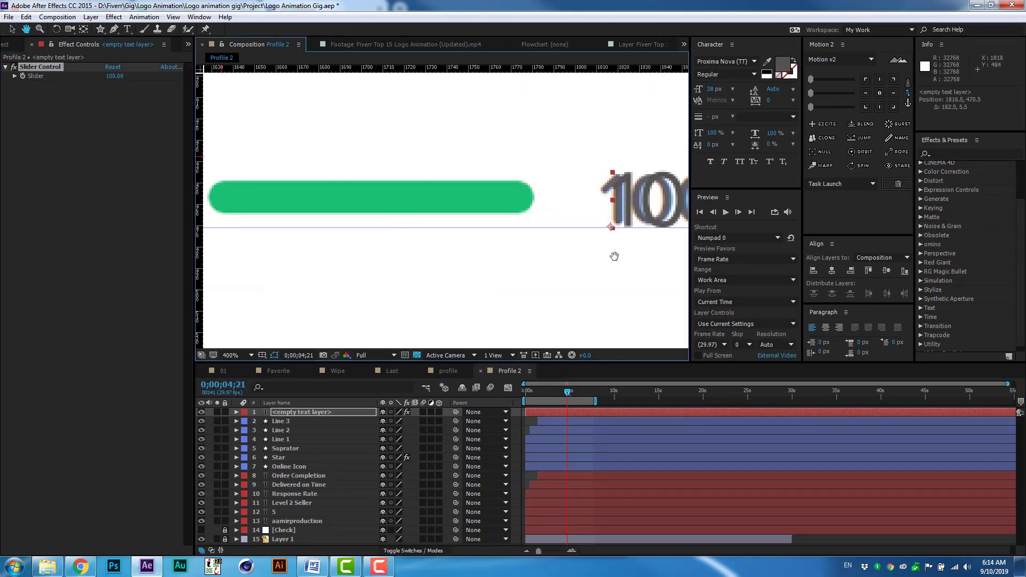
{"action": "left_click_drag", "start_coordinate": [511, 218], "coordinate": [572, 230]}
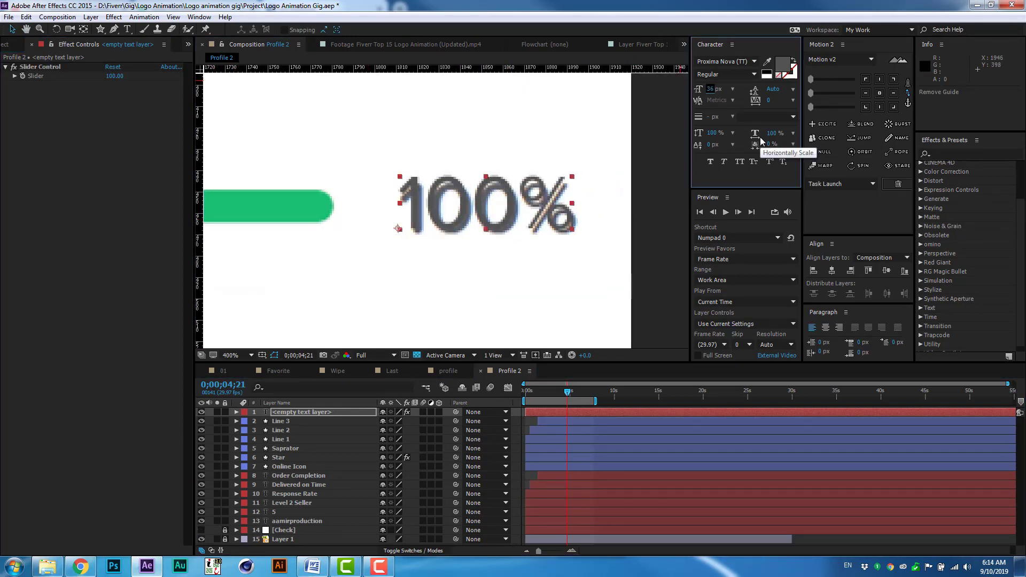
{"action": "key", "text": "shift+slash"}
{"action": "key", "text": "ctrl+s"}
{"action": "left_click", "coordinate": [289, 411]}
{"action": "type", "text": "0-100"}
{"action": "key", "text": "Return"}
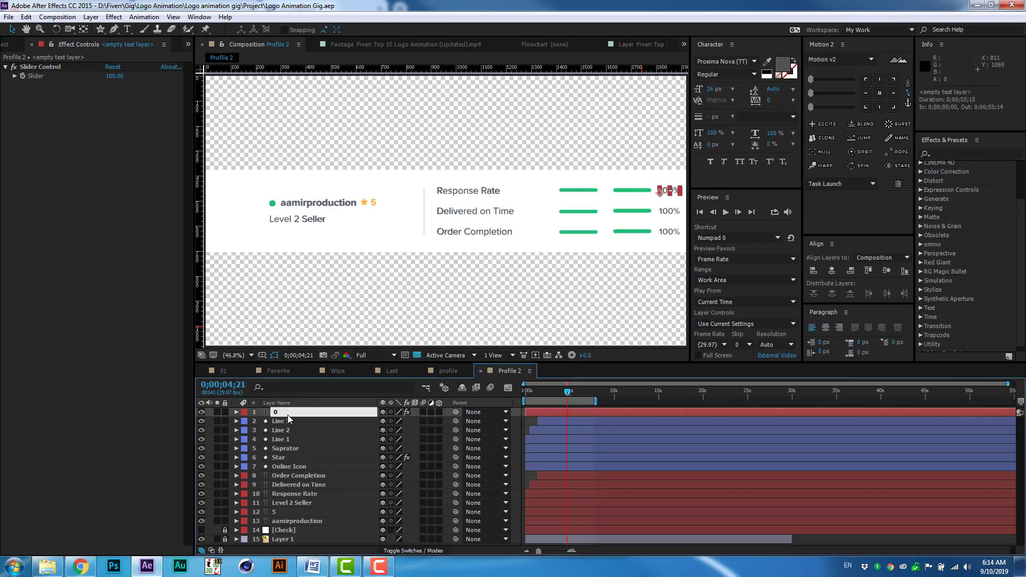
- Duplicate the counter as 0-101 and 0-102 and move the copies beside the bars
{"action": "key", "text": "ctrl+d"}
{"action": "scroll", "coordinate": [662, 193], "scroll_direction": "up", "scroll_amount": 4}
{"action": "key", "text": "p"}
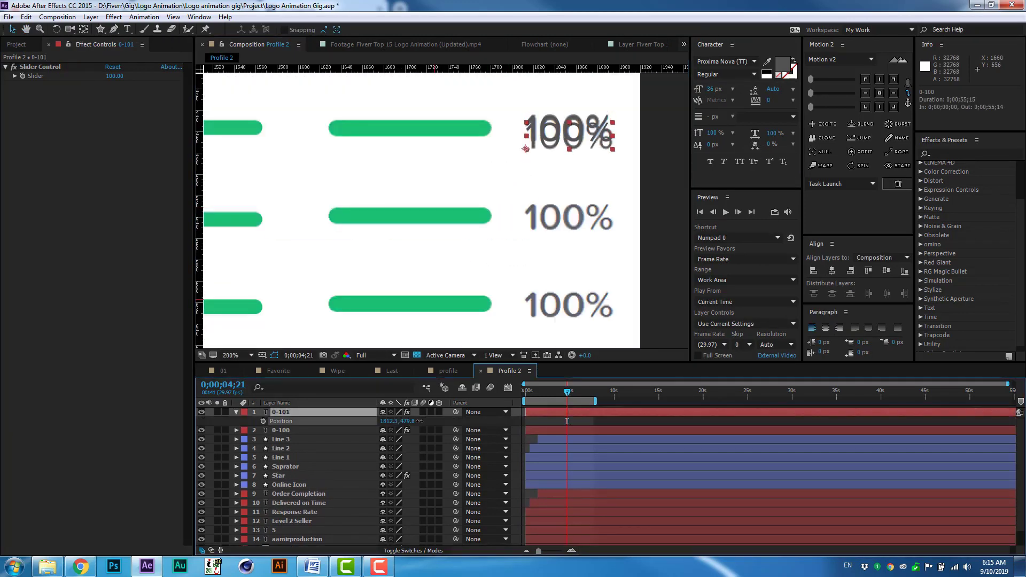
{"action": "left_click_drag", "start_coordinate": [606, 256], "coordinate": [575, 236]}
{"action": "key", "text": "ctrl+d"}
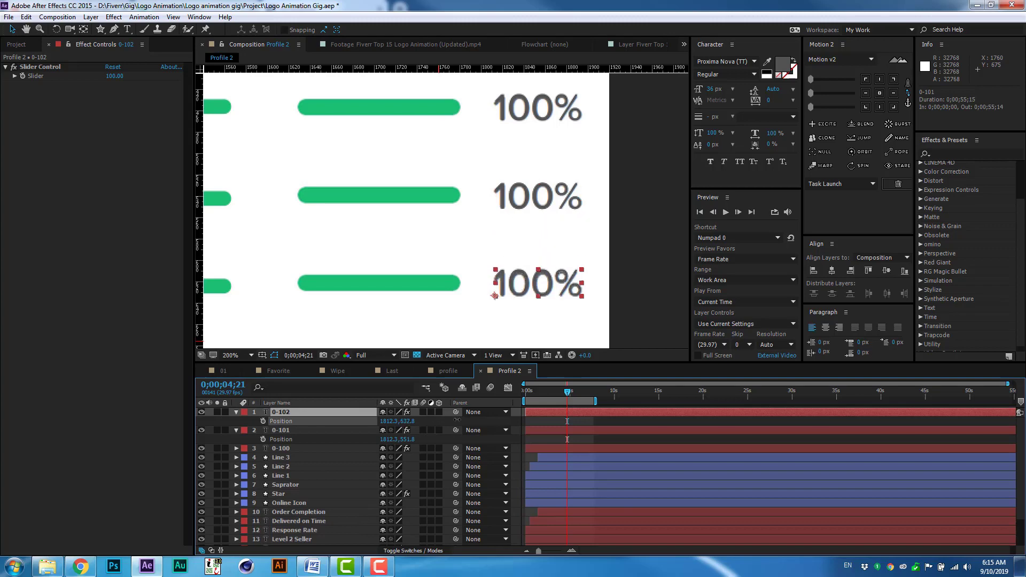
{"action": "left_click", "coordinate": [280, 448], "text": "shift"}
{"action": "scroll", "coordinate": [614, 267], "scroll_direction": "down", "scroll_amount": 4}
{"action": "key", "text": "p"}
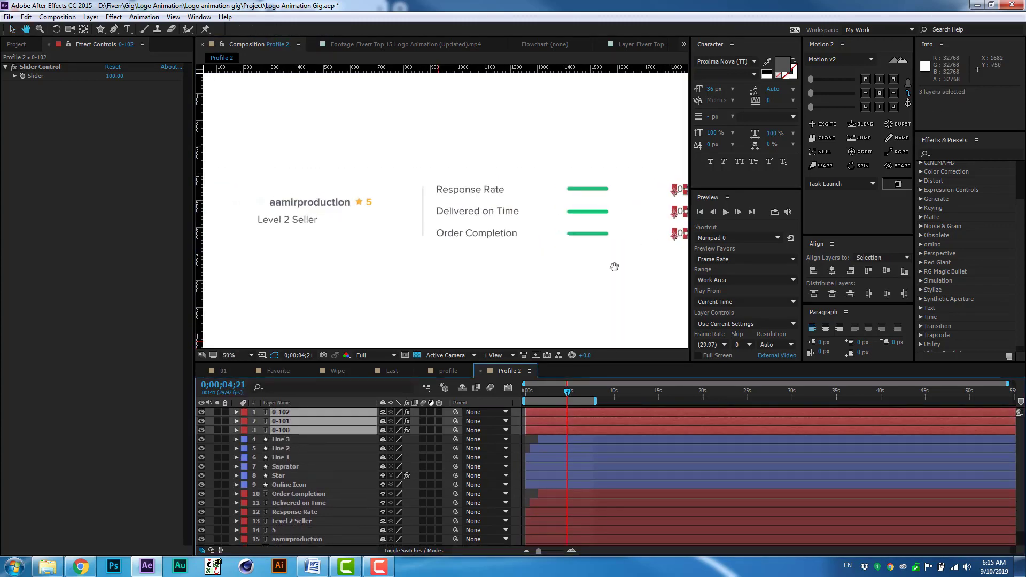
{"action": "scroll", "coordinate": [614, 266], "scroll_direction": "up", "scroll_amount": 3}
{"action": "left_click_drag", "start_coordinate": [497, 235], "coordinate": [454, 235]}
- Nudge the three counters and three Line layers into horizontal alignment
{"action": "left_click", "coordinate": [235, 356]}
{"action": "left_click", "coordinate": [235, 374]}
{"action": "key", "text": "p"}
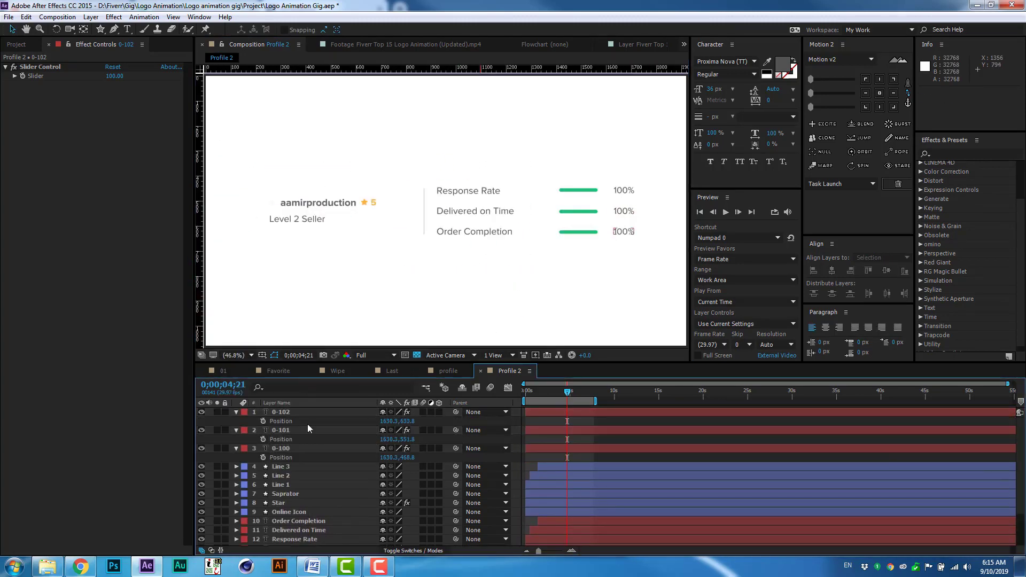
{"action": "key", "text": "p"}
{"action": "left_click", "coordinate": [281, 440]}
{"action": "left_click", "coordinate": [296, 457], "text": "shift"}
{"action": "key", "text": "p"}
{"action": "key", "text": "p"}
{"action": "key", "text": "F2"}
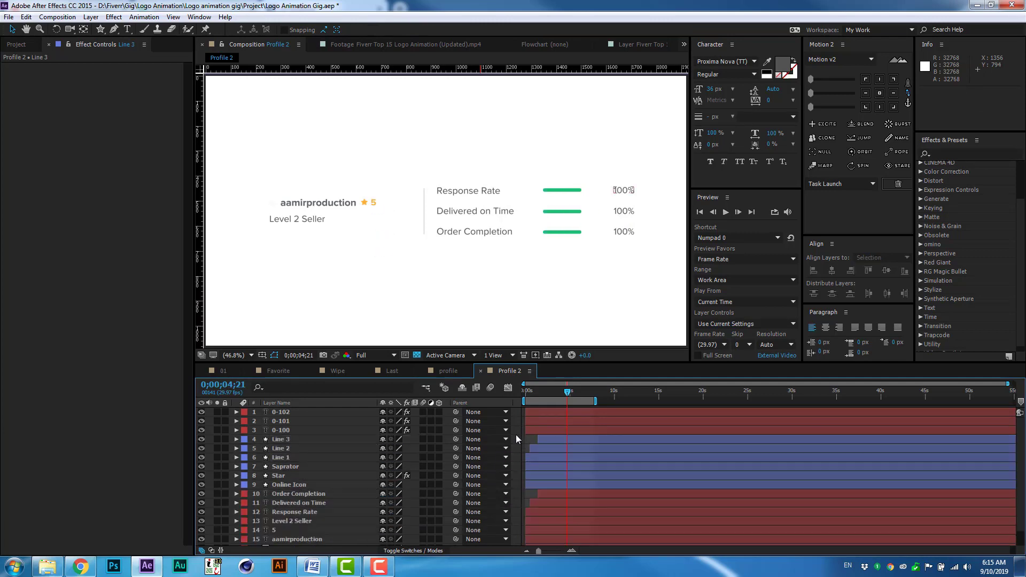
{"action": "left_click", "coordinate": [569, 409]}
- Reorder the counter and Line layers so each sits beside its stat label layer
{"action": "key", "text": "ctrl+Down"}
{"action": "key", "text": "ctrl+Down"}
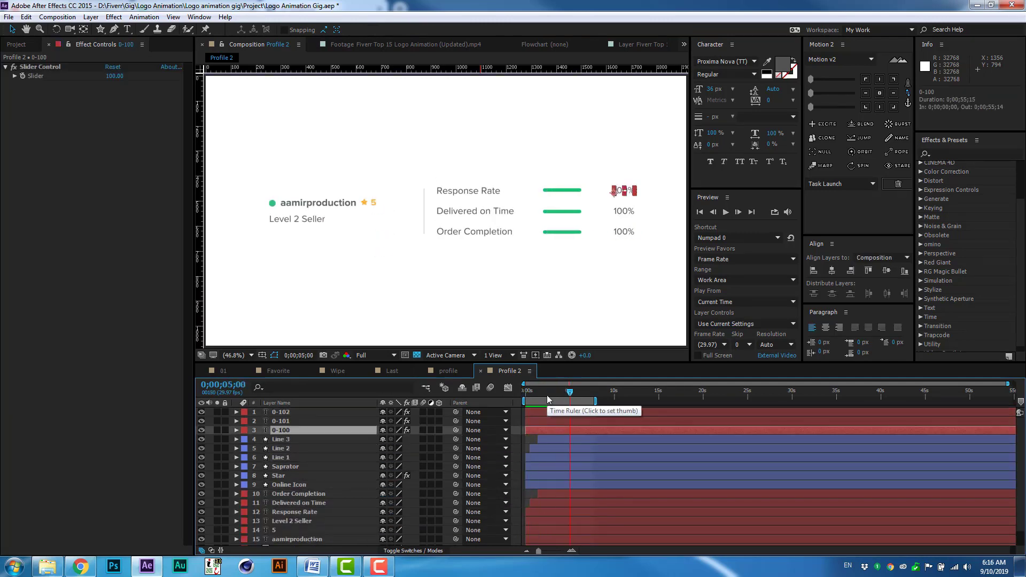
{"action": "key", "text": "grave"}
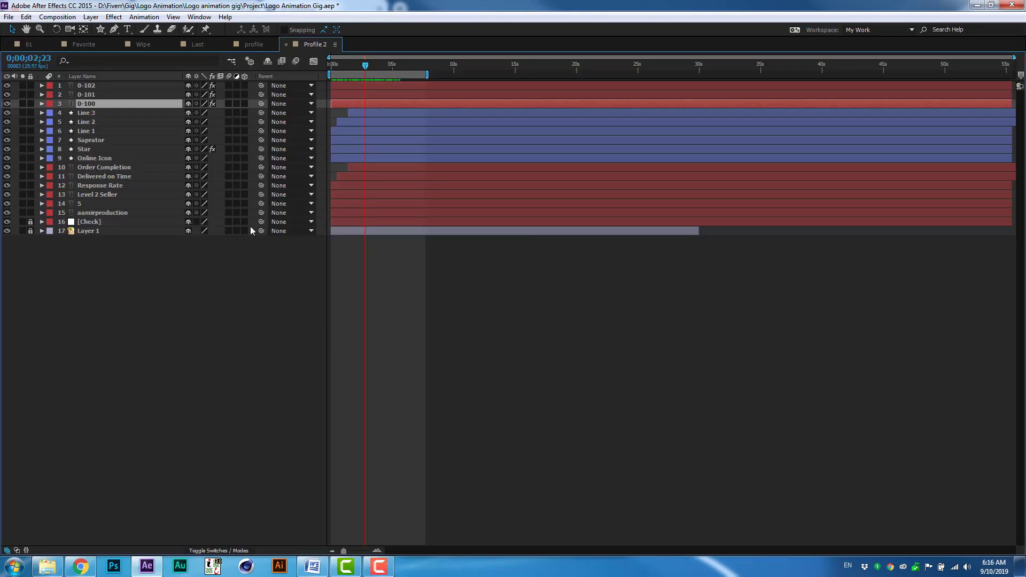
{"action": "key", "text": "grave"}
{"action": "key", "text": "ctrl+Up"}
{"action": "key", "text": "ctrl+Up"}
{"action": "key", "text": "grave"}
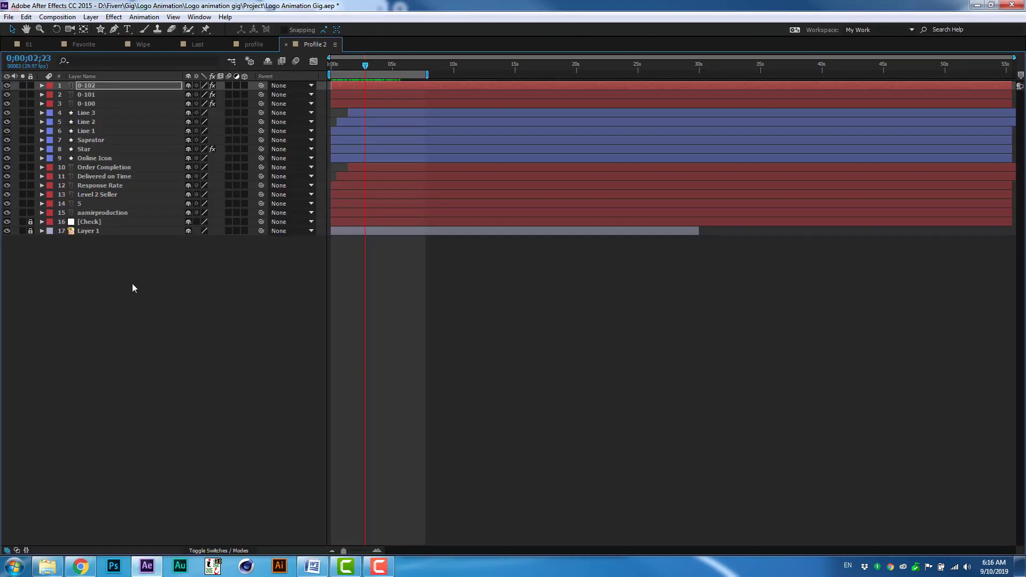
{"action": "mouse_move", "coordinate": [86, 103]}
{"action": "left_mouse_down"}
{"action": "mouse_move", "coordinate": [107, 185]}
{"action": "mouse_move", "coordinate": [106, 163]}
{"action": "left_mouse_up"}
{"action": "left_click_drag", "start_coordinate": [85, 86], "coordinate": [106, 154]}
{"action": "mouse_move", "coordinate": [86, 104]}
{"action": "left_mouse_down"}
{"action": "mouse_move", "coordinate": [112, 182]}
{"action": "mouse_move", "coordinate": [106, 144]}
{"action": "left_mouse_up"}
{"action": "left_click", "coordinate": [97, 113]}
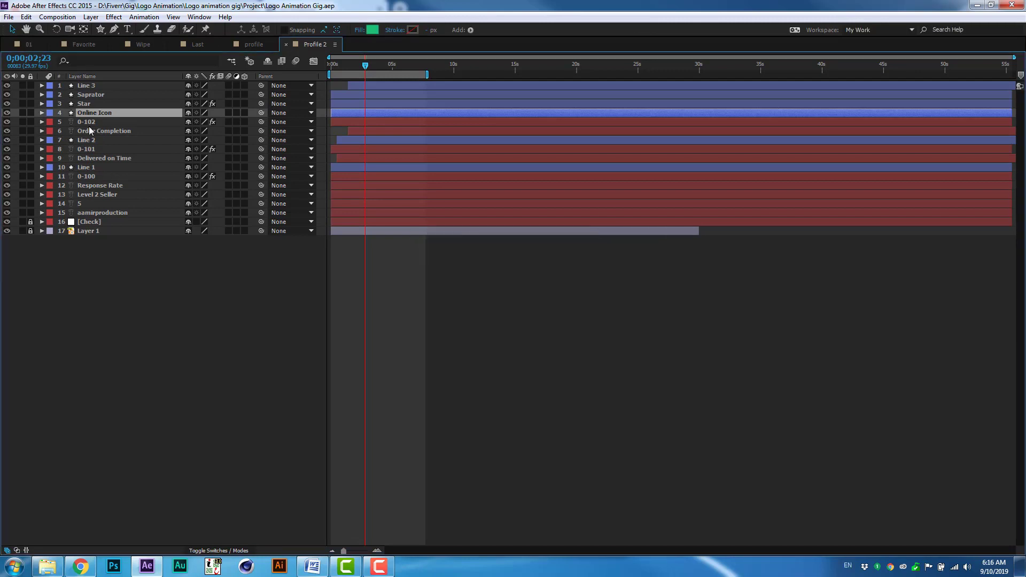
{"action": "left_click", "coordinate": [323, 228]}
- Save and reveal the keyframes, setting the 0-100 Slider to 0 at 0;00;00;00
{"action": "key", "text": "u"}
{"action": "key", "text": "ctrl+s"}
{"action": "left_click", "coordinate": [104, 149]}
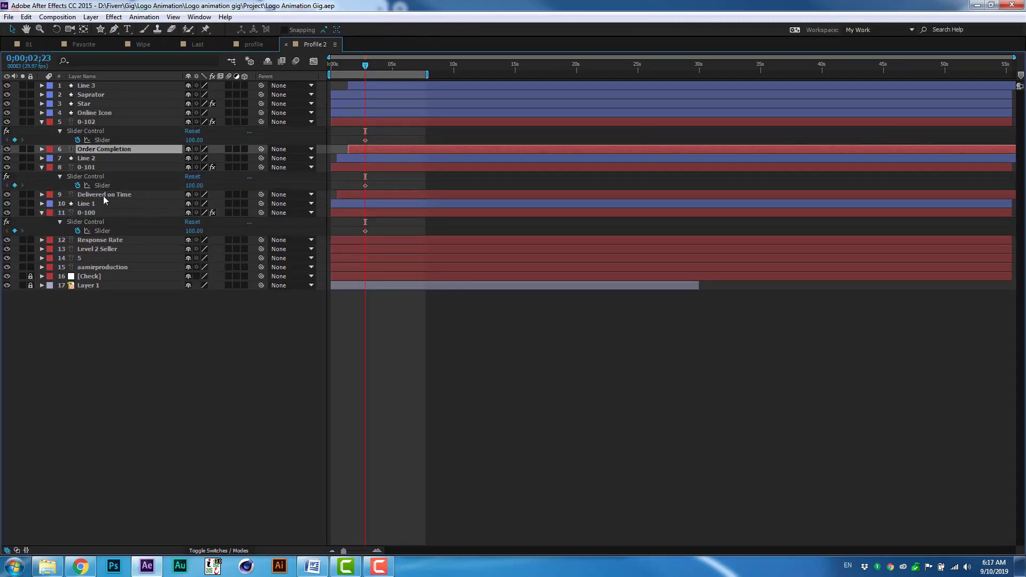
{"action": "left_click", "coordinate": [104, 195], "text": "ctrl"}
{"action": "left_click", "coordinate": [100, 240], "text": "ctrl"}
{"action": "key", "text": "u"}
{"action": "left_click", "coordinate": [142, 294]}
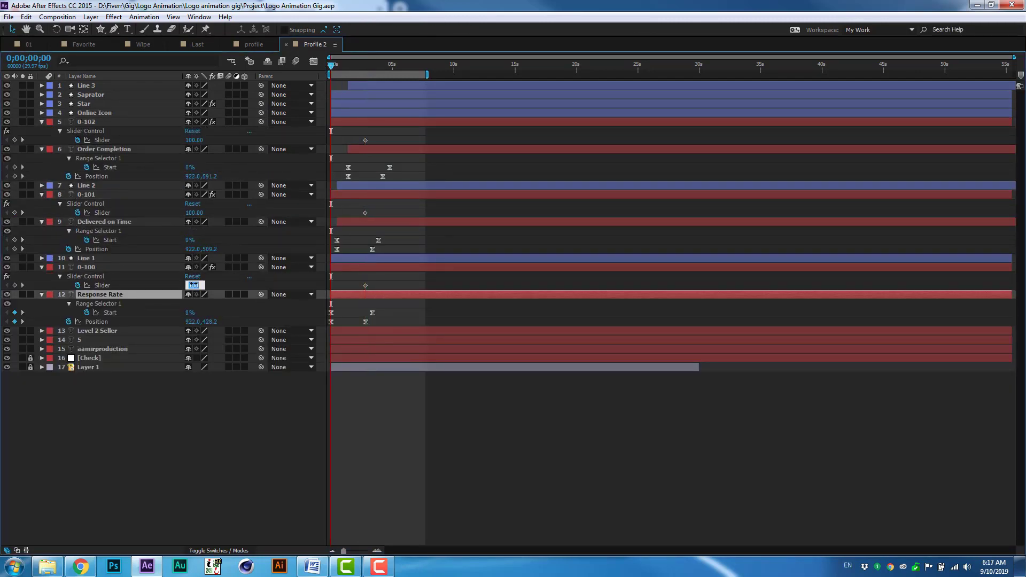
{"action": "type", "text": "0"}
{"action": "key", "text": "Return"}
- Apply Easy Ease to the 0-100 Slider keyframes and strengthen it in the Graph Editor
{"action": "right_click", "coordinate": [365, 286]}
{"action": "mouse_move", "coordinate": [400, 424]}
{"action": "left_click", "coordinate": [518, 441]}
{"action": "key", "text": "shift+F3"}
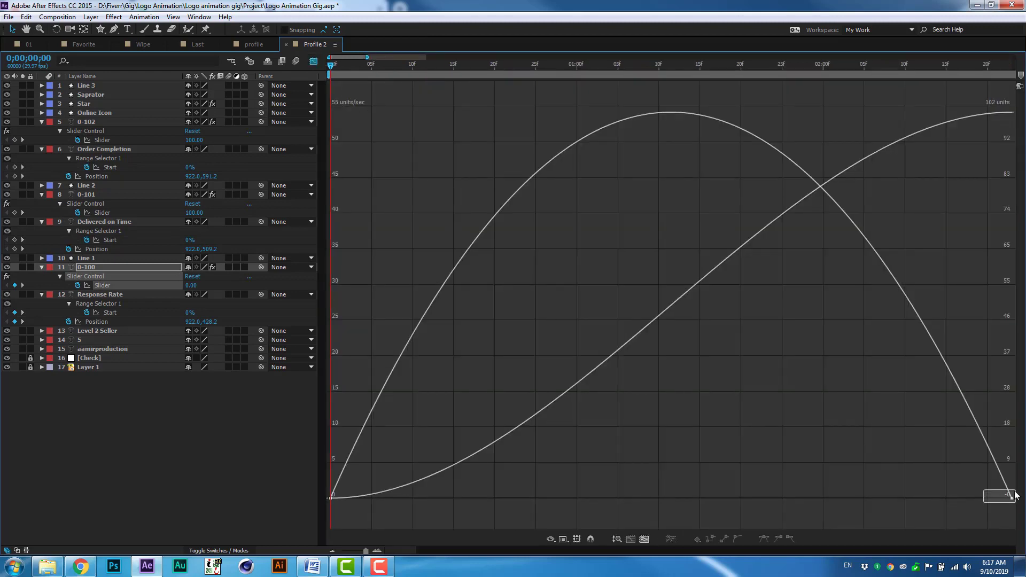
{"action": "left_click_drag", "start_coordinate": [1015, 495], "coordinate": [657, 500]}
{"action": "key", "text": "shift+F3"}
{"action": "key", "text": "semicolon"}
{"action": "left_click", "coordinate": [352, 225]}
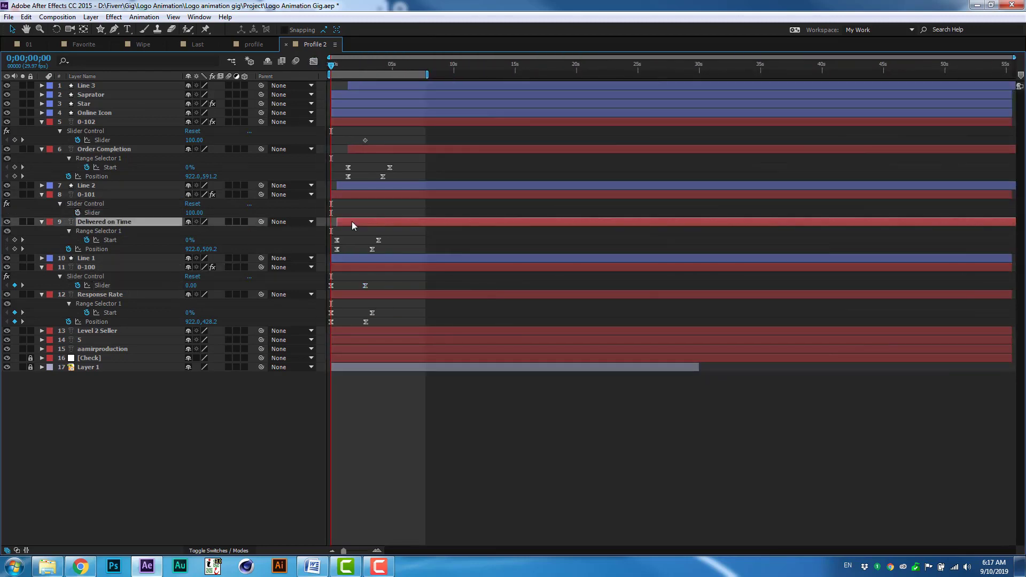
- Clear the stat and counter layer labels and set the profile text labels to Yellow
{"action": "key", "text": "ctrl+grave"}
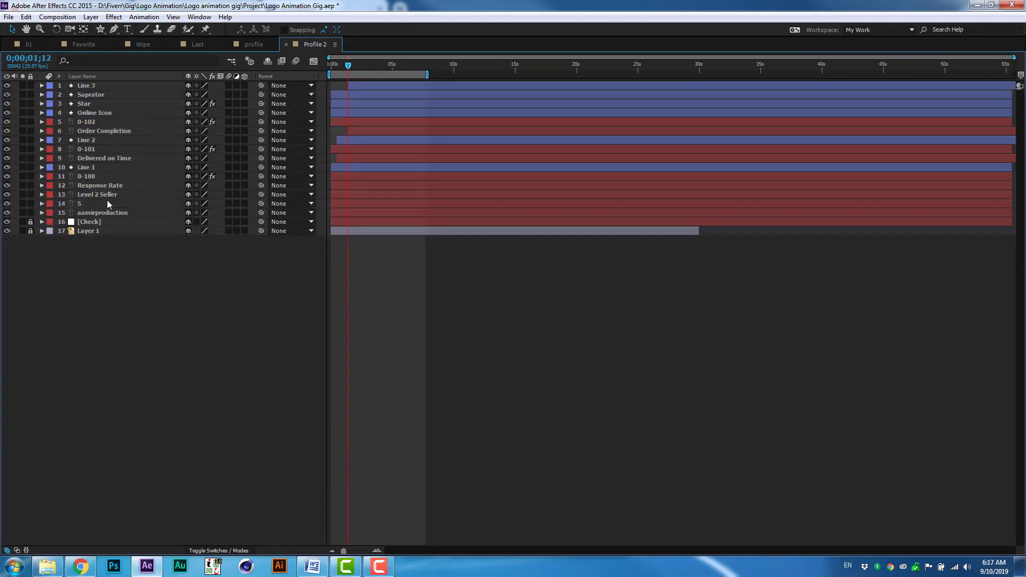
{"action": "left_click", "coordinate": [127, 176]}
{"action": "left_click", "coordinate": [85, 122], "text": "shift"}
{"action": "left_click", "coordinate": [50, 122]}
{"action": "left_click", "coordinate": [59, 128]}
{"action": "left_click_drag", "start_coordinate": [100, 185], "coordinate": [102, 213]}
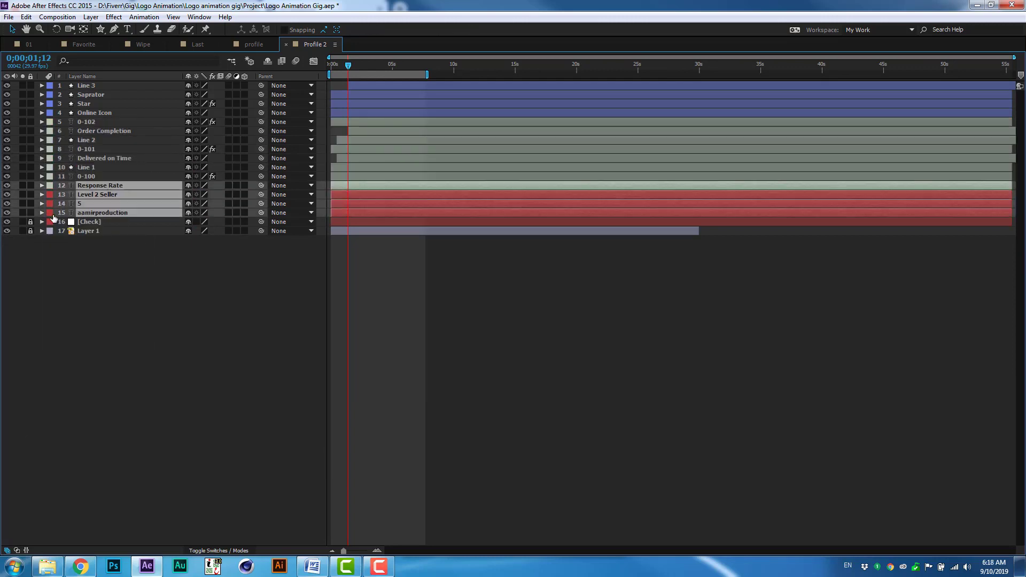
{"action": "left_click", "coordinate": [50, 213]}
{"action": "left_click", "coordinate": [61, 245]}
- Move Line 3 beside 0-102 and label Line 3 through 0-100 Green
{"action": "left_click_drag", "start_coordinate": [97, 87], "coordinate": [88, 113]}
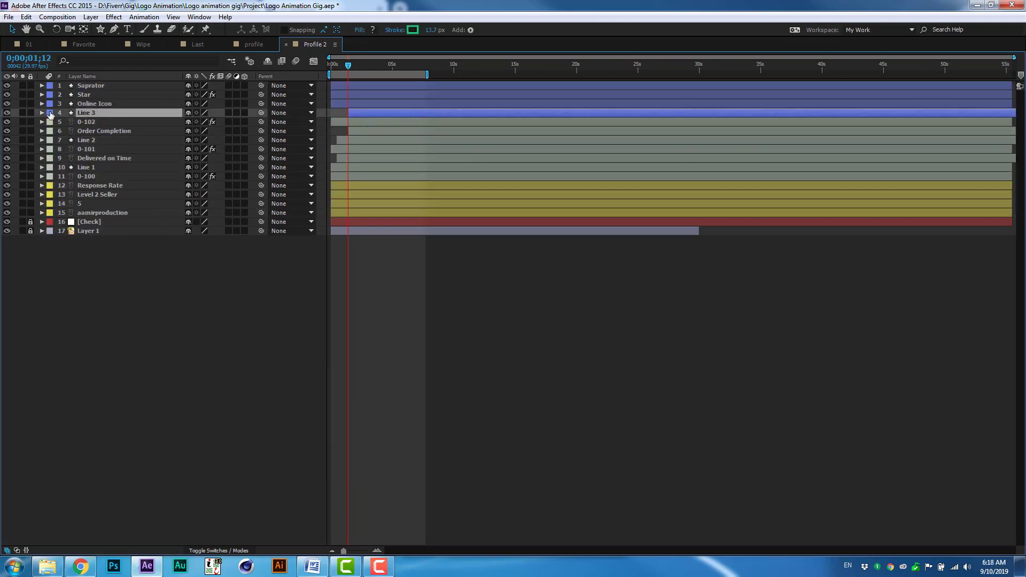
{"action": "left_click", "coordinate": [49, 113]}
{"action": "left_click", "coordinate": [59, 227]}
{"action": "left_click", "coordinate": [85, 177], "text": "shift"}
- Label Star and Online Icon Yellow, move them below 0-100, and label Saprator Cyan
{"action": "left_click", "coordinate": [49, 176]}
{"action": "left_click", "coordinate": [58, 291]}
{"action": "left_click", "coordinate": [89, 85]}
{"action": "left_click", "coordinate": [94, 103], "text": "shift"}
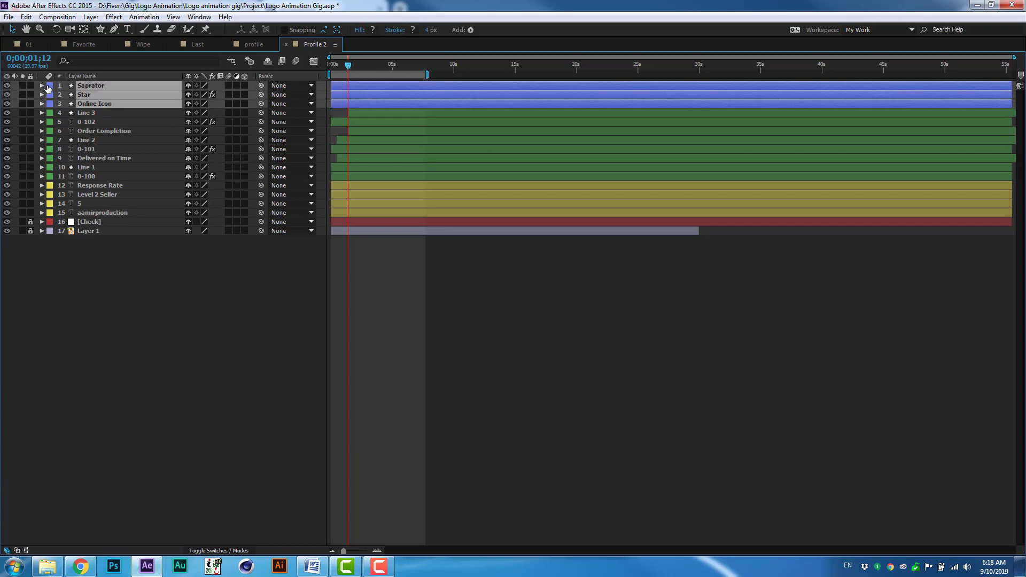
{"action": "left_click", "coordinate": [72, 86], "text": "ctrl"}
{"action": "left_click", "coordinate": [49, 95]}
{"action": "left_click", "coordinate": [74, 151]}
{"action": "left_click_drag", "start_coordinate": [89, 99], "coordinate": [88, 181]}
{"action": "left_click", "coordinate": [88, 85]}
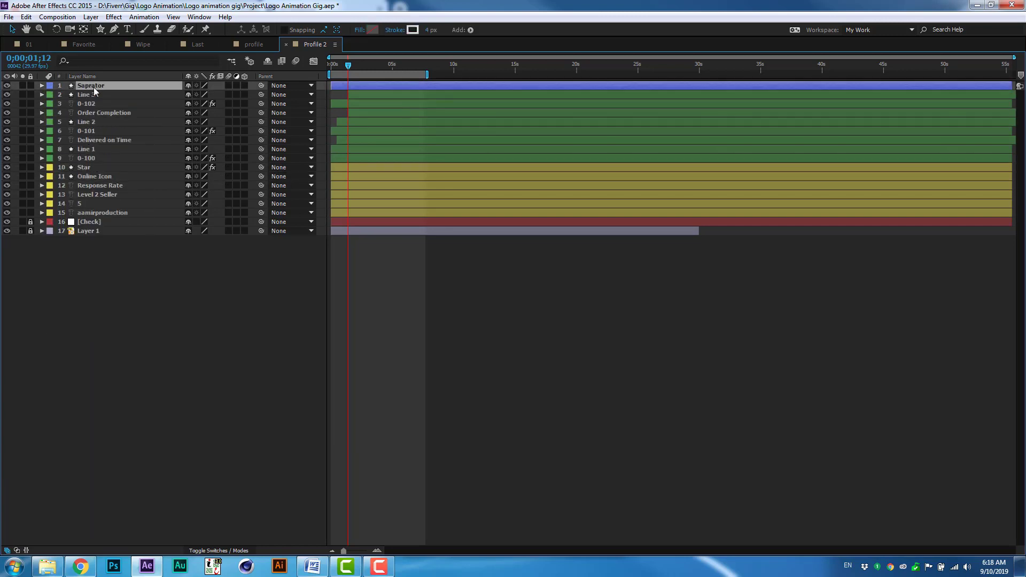
{"action": "left_click", "coordinate": [49, 85]}
{"action": "left_click", "coordinate": [71, 282]}
{"action": "key", "text": "grave"}
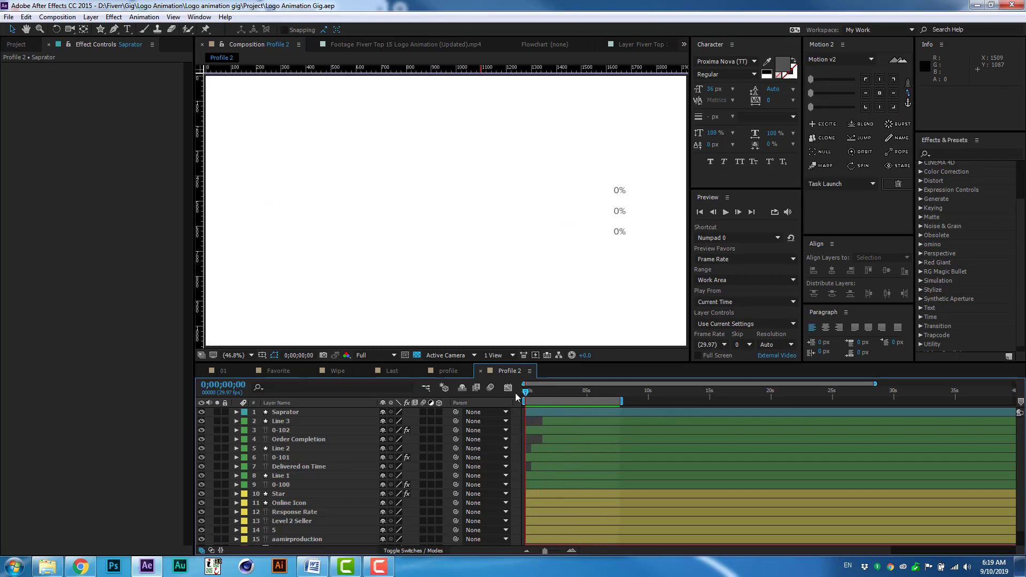
- Keyframe the 0-100 layer's Opacity from 0 to 100% and Easy Ease all four keyframes
{"action": "key", "text": "grave"}
{"action": "left_click", "coordinate": [86, 159]}
{"action": "key", "text": "t"}
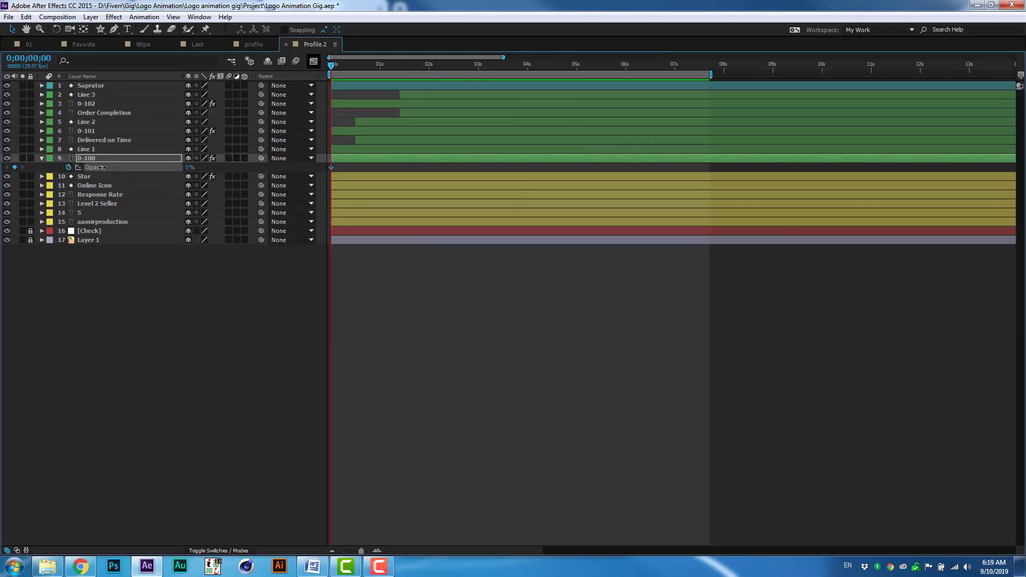
{"action": "key", "text": "u"}
{"action": "left_click_drag", "start_coordinate": [472, 172], "coordinate": [327, 188]}
{"action": "right_click", "coordinate": [347, 185]}
{"action": "left_click", "coordinate": [633, 339]}
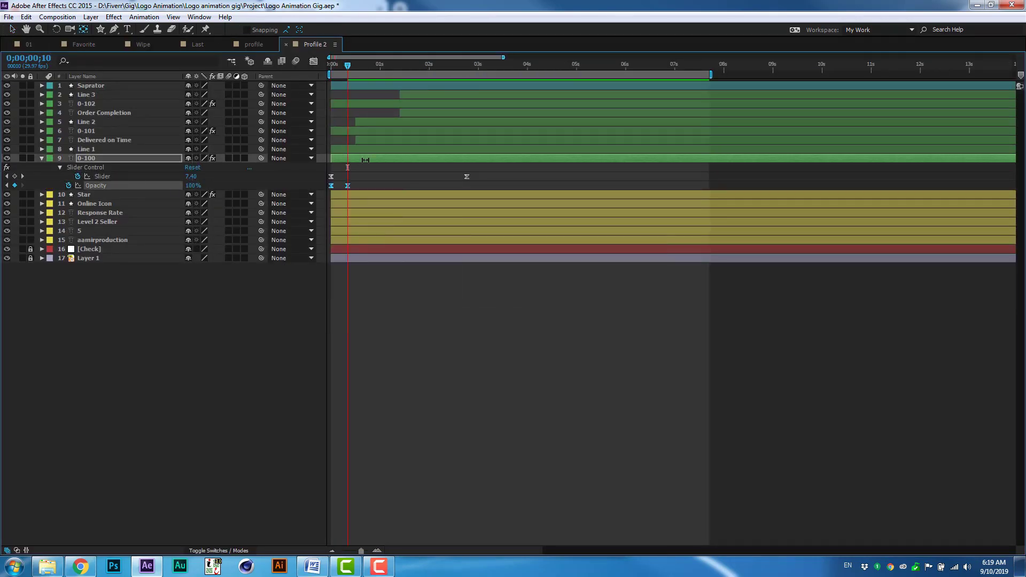
- Check the 0-101 and 0-102 Slider keyframes, then return to the composition start
{"action": "left_click", "coordinate": [374, 131]}
{"action": "key", "text": "u"}
{"action": "left_click", "coordinate": [377, 103]}
{"action": "key", "text": "u"}
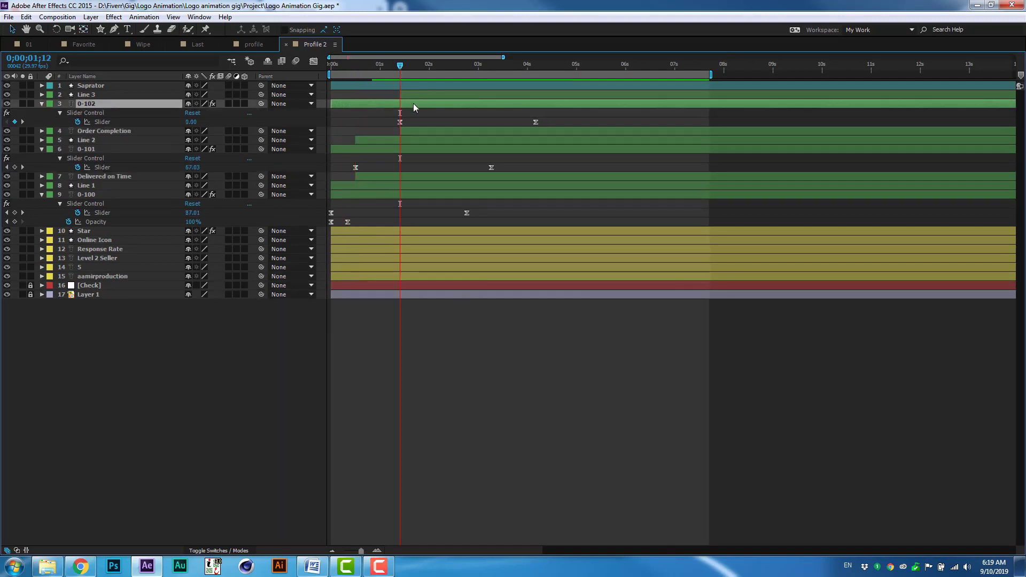
{"action": "key", "text": "grave"}
{"action": "key", "text": "Home"}
{"action": "key", "text": "u"}
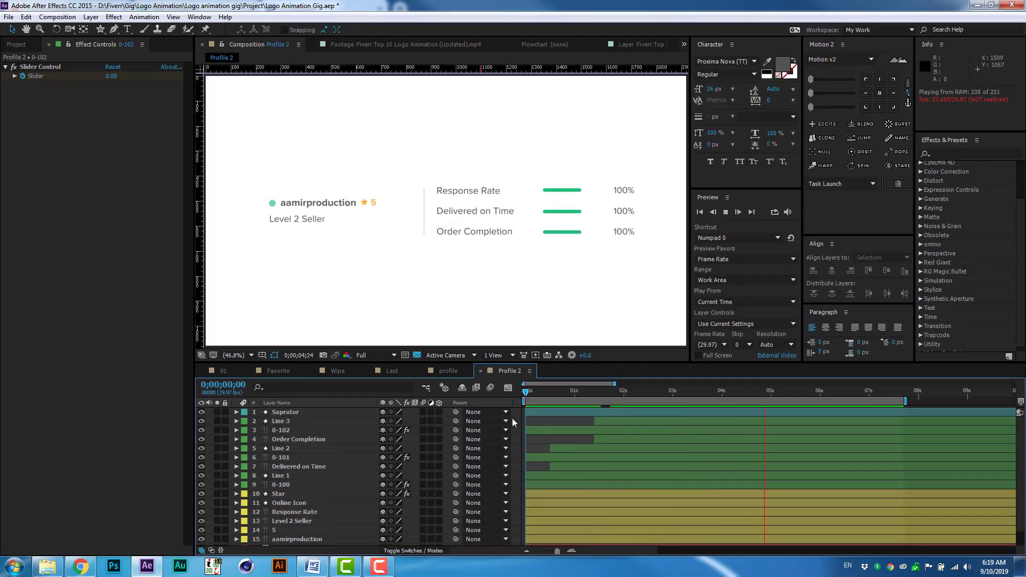
- Take the avatar Image layer from the profile comp back into Profile 2
{"action": "left_click", "coordinate": [448, 371]}
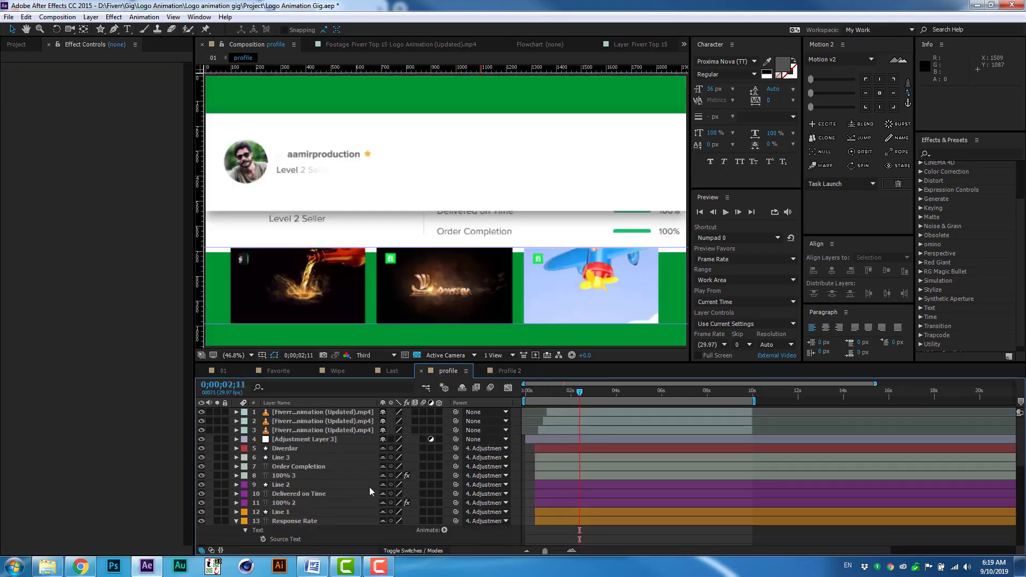
{"action": "left_click", "coordinate": [263, 167]}
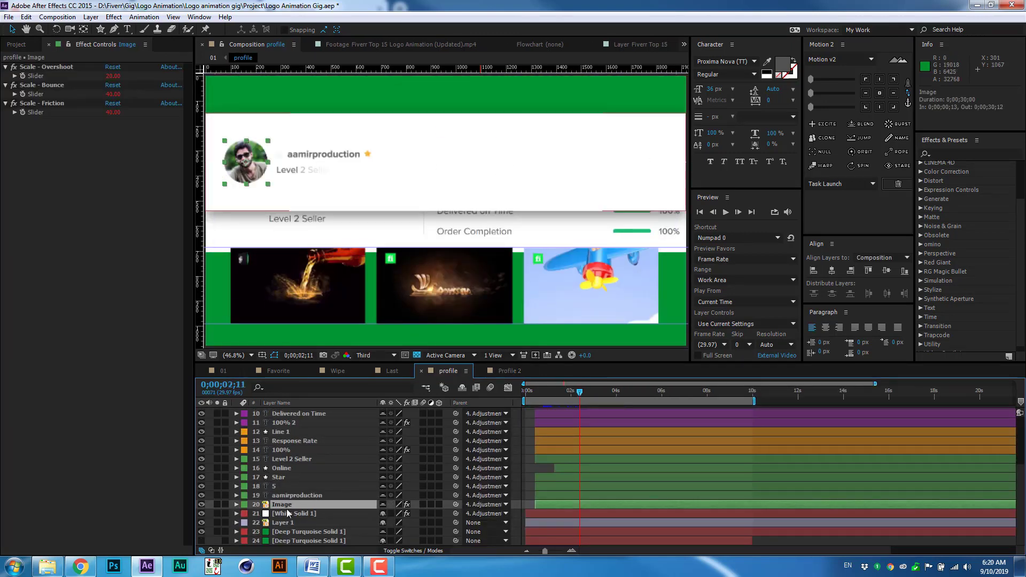
{"action": "left_click", "coordinate": [509, 370]}
- Try parenting the card layers to a new Position/Scale control layer, then remove it
{"action": "scroll", "coordinate": [442, 248], "scroll_direction": "down", "scroll_amount": 3}
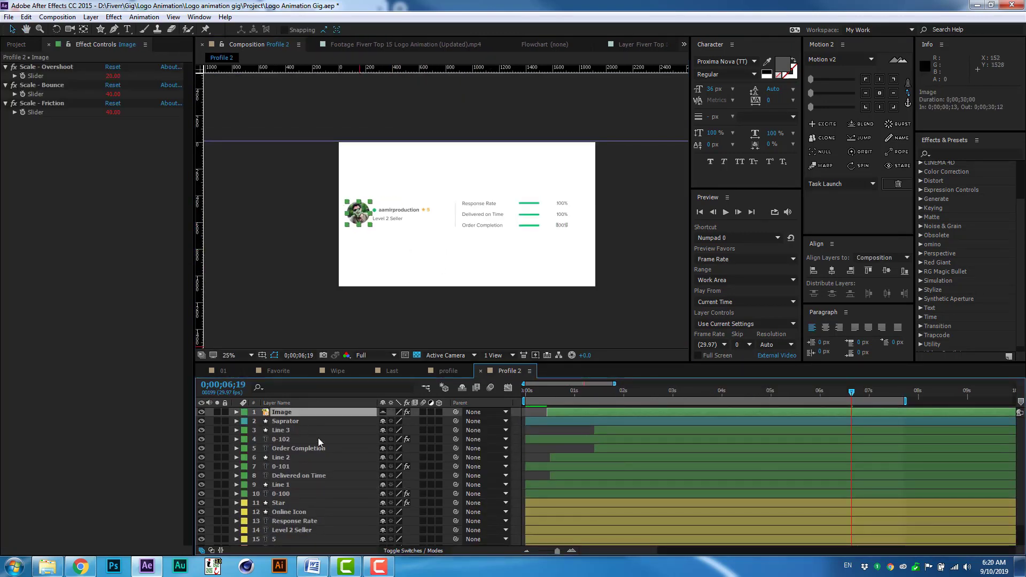
{"action": "key", "text": "ctrl+alt+y"}
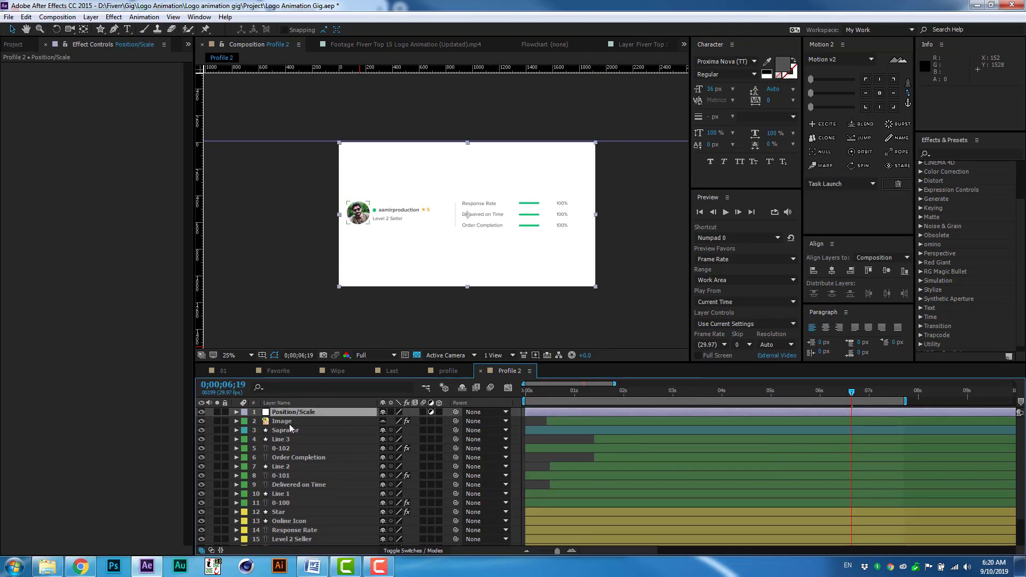
{"action": "left_click", "coordinate": [282, 421]}
{"action": "left_click", "coordinate": [291, 539], "text": "shift"}
{"action": "left_click_drag", "start_coordinate": [455, 421], "coordinate": [294, 412]}
{"action": "key", "text": "s"}
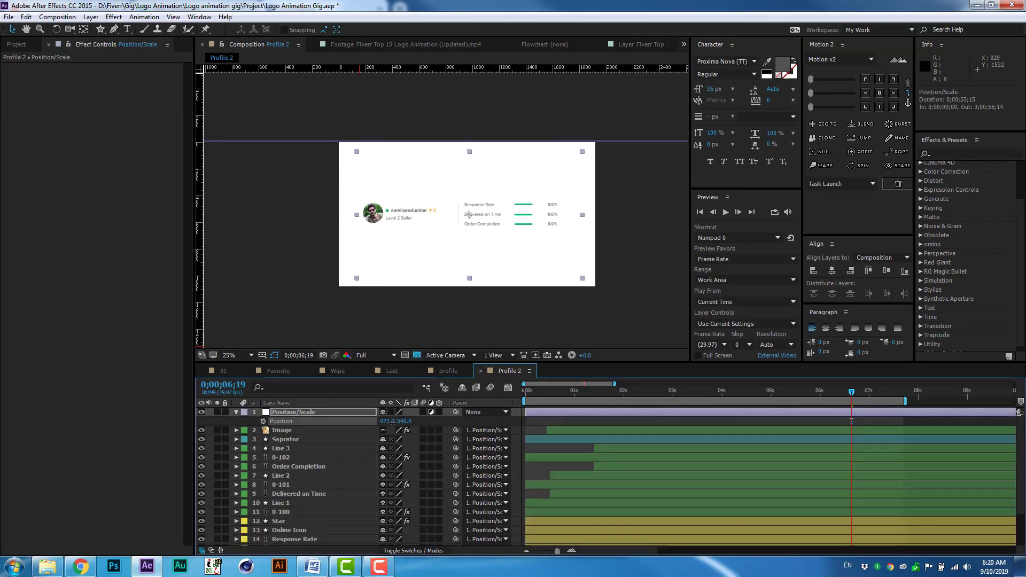
{"action": "key", "text": "Delete"}
- Check the avatar's Scale keyframes and bounce effects, keep them, and preview the card animation
{"action": "scroll", "coordinate": [419, 236], "scroll_direction": "up", "scroll_amount": 4}
{"action": "left_click", "coordinate": [426, 211]}
{"action": "key", "text": "u"}
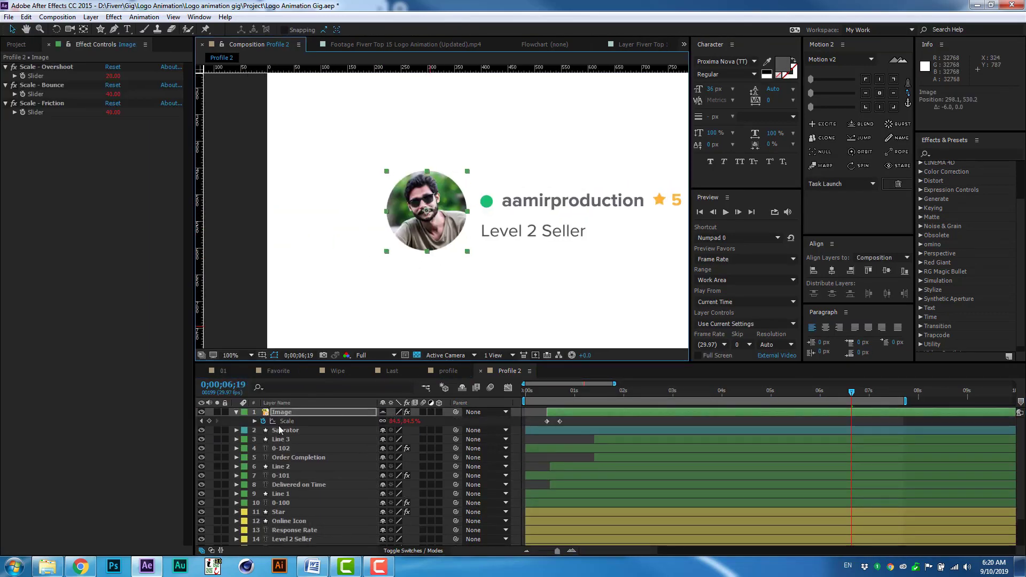
{"action": "key", "text": "ctrl+z"}
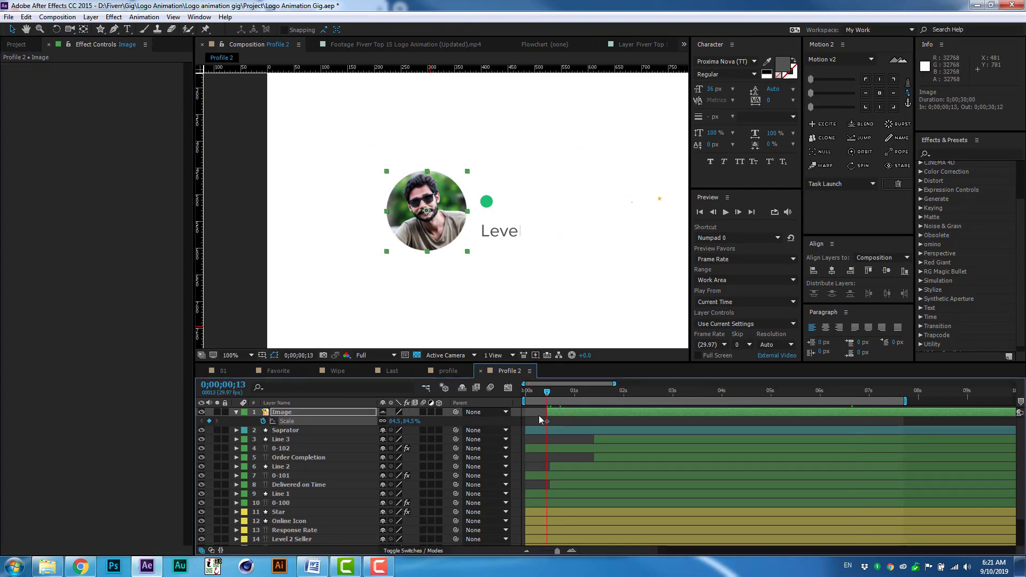
{"action": "scroll", "coordinate": [290, 205], "scroll_direction": "down", "scroll_amount": 2}
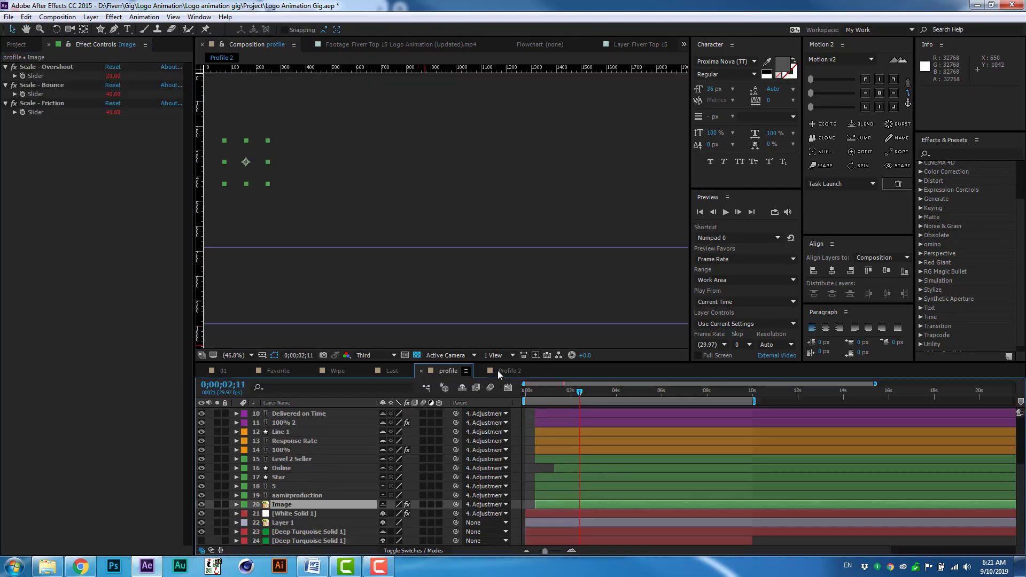
{"action": "key", "text": "ctrl+shift+z"}
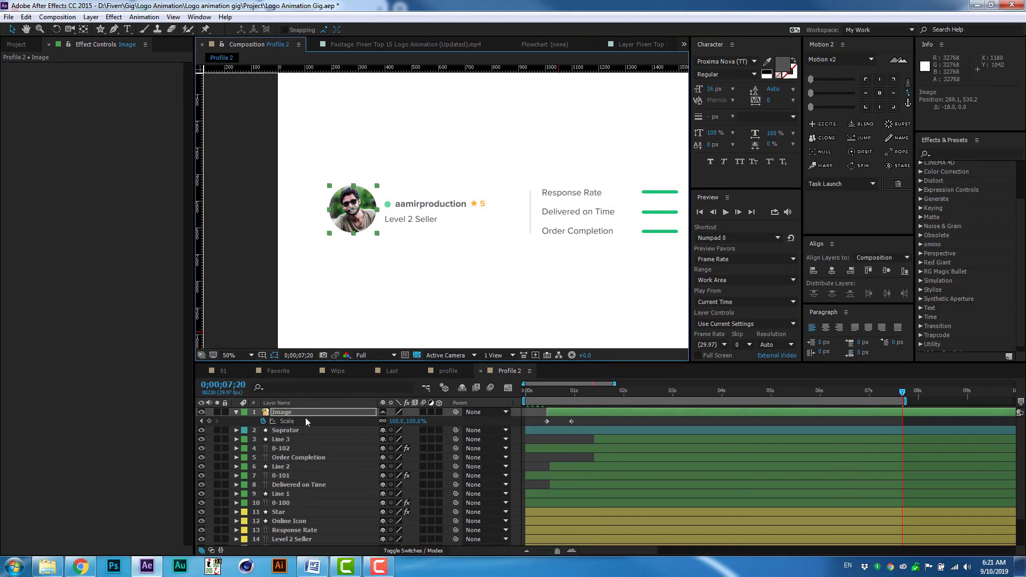
{"action": "left_click", "coordinate": [236, 412]}
{"action": "key", "text": "space"}
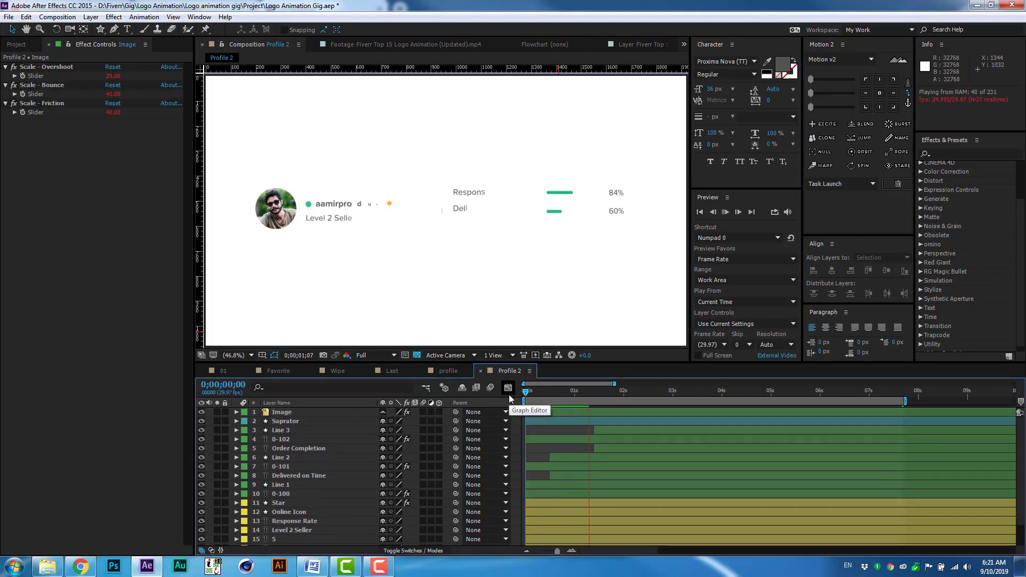